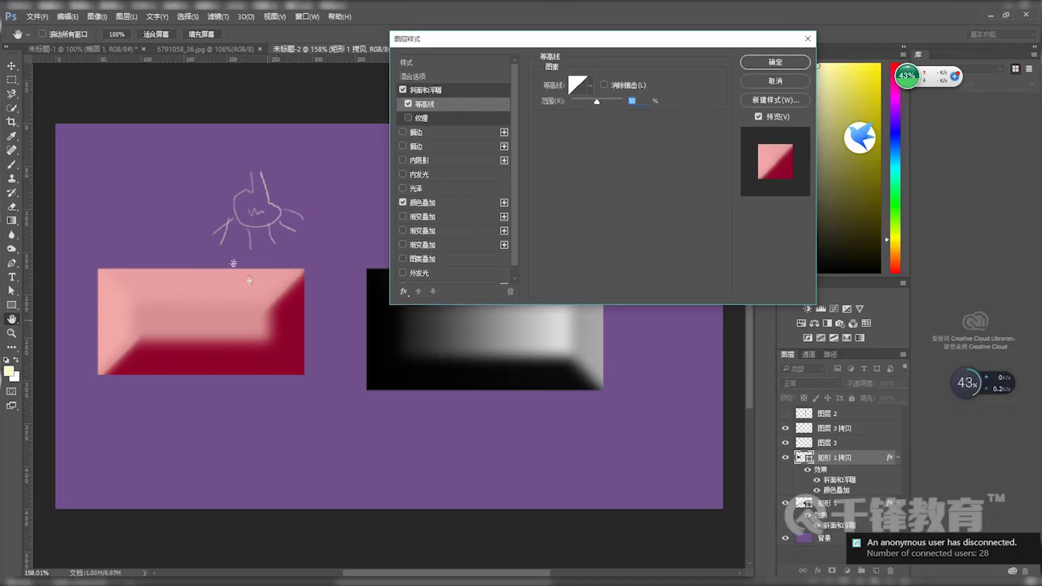
# Turn off the bevel's Contour on the red rectangle, then try its Texture option and turn it off again.
pyautogui.click(408, 104)
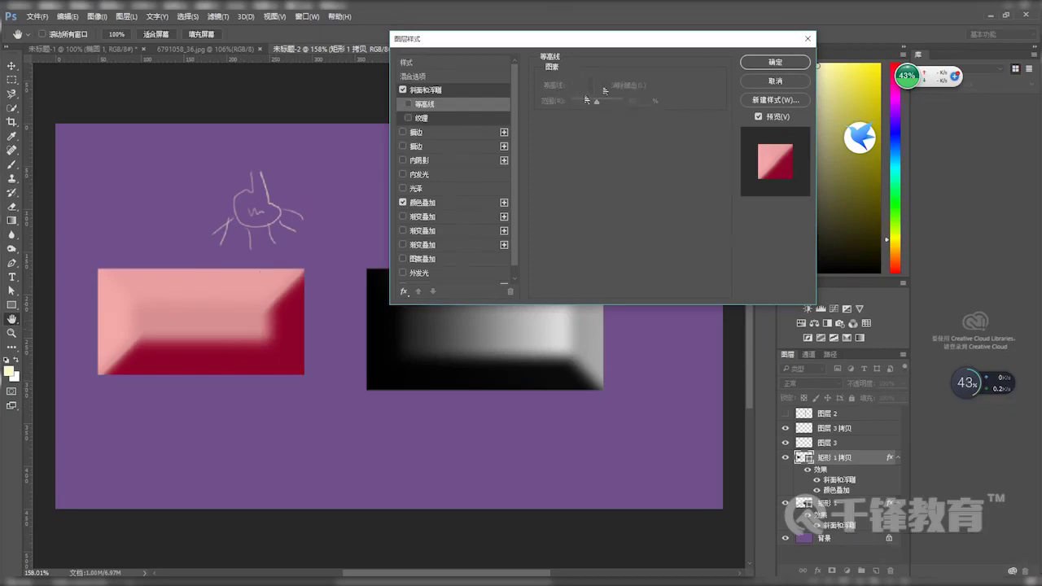
pyautogui.click(408, 118)
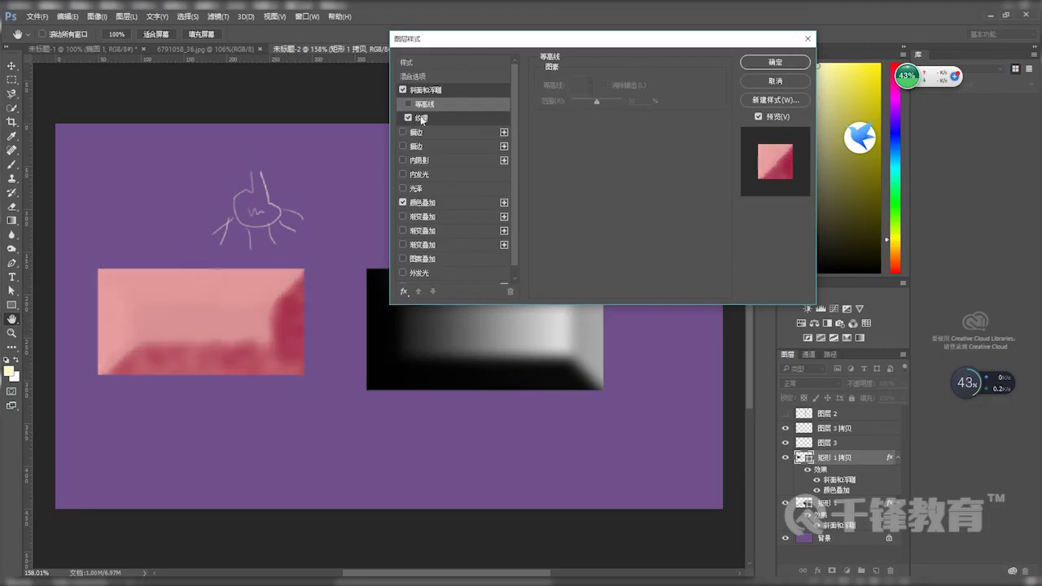
pyautogui.click(440, 118)
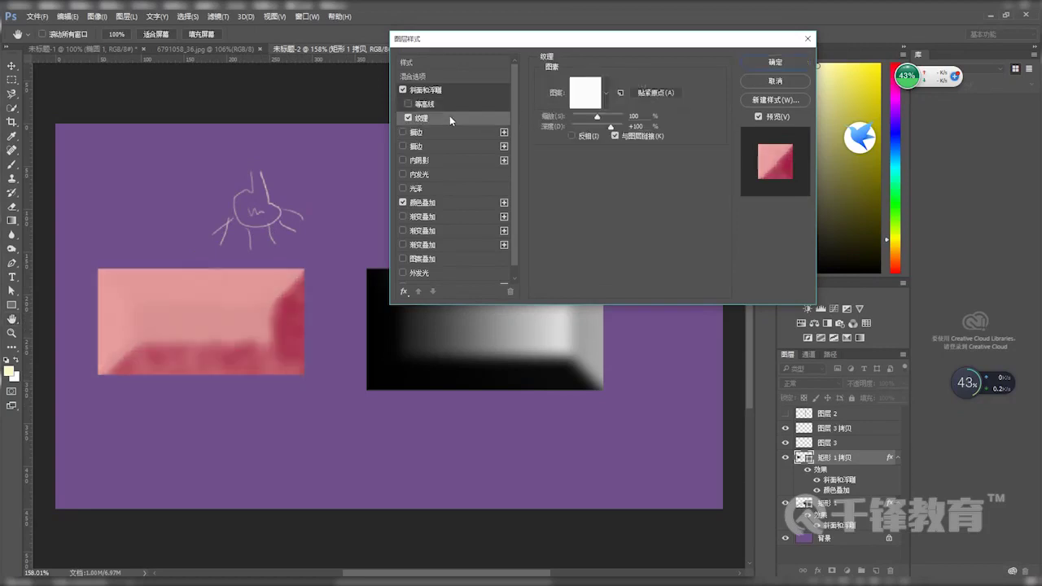
pyautogui.click(409, 119)
# Try a 16 px inside gradient stroke on the red rectangle, then cancel the layer style changes.
pyautogui.click(402, 132)
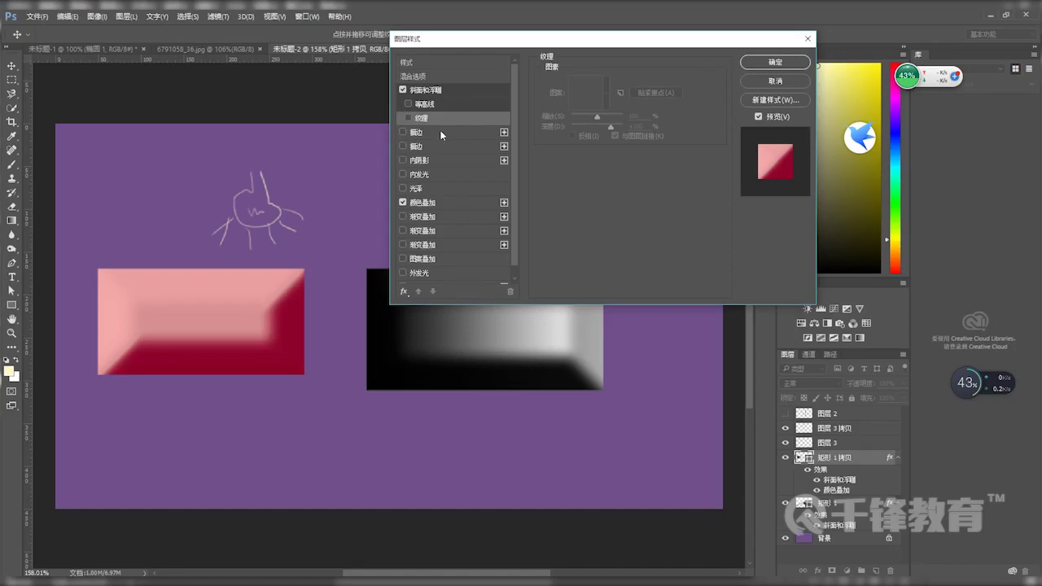
pyautogui.click(439, 132)
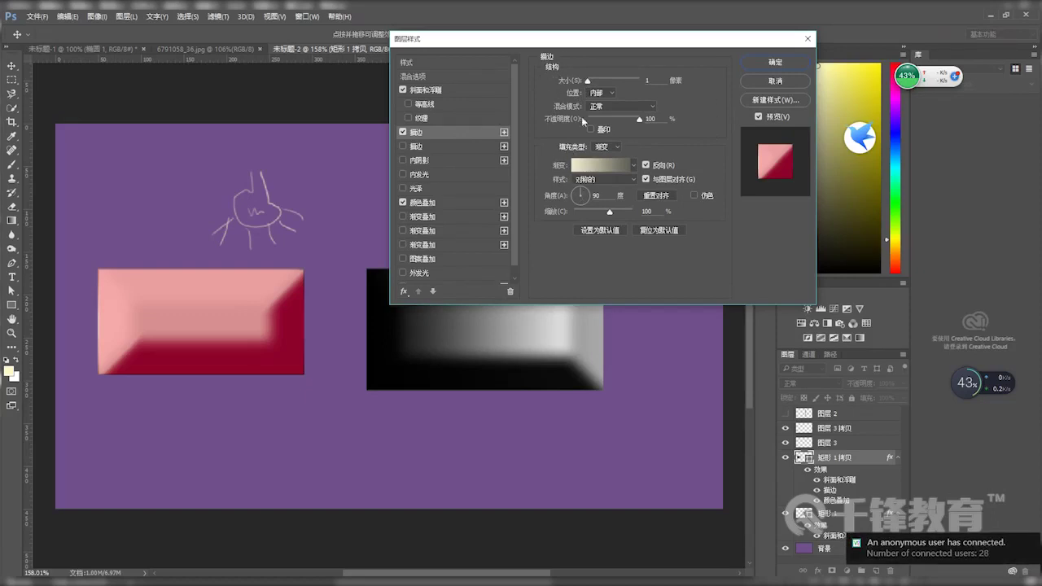
pyautogui.moveTo(588, 82); pyautogui.dragTo(594, 87)
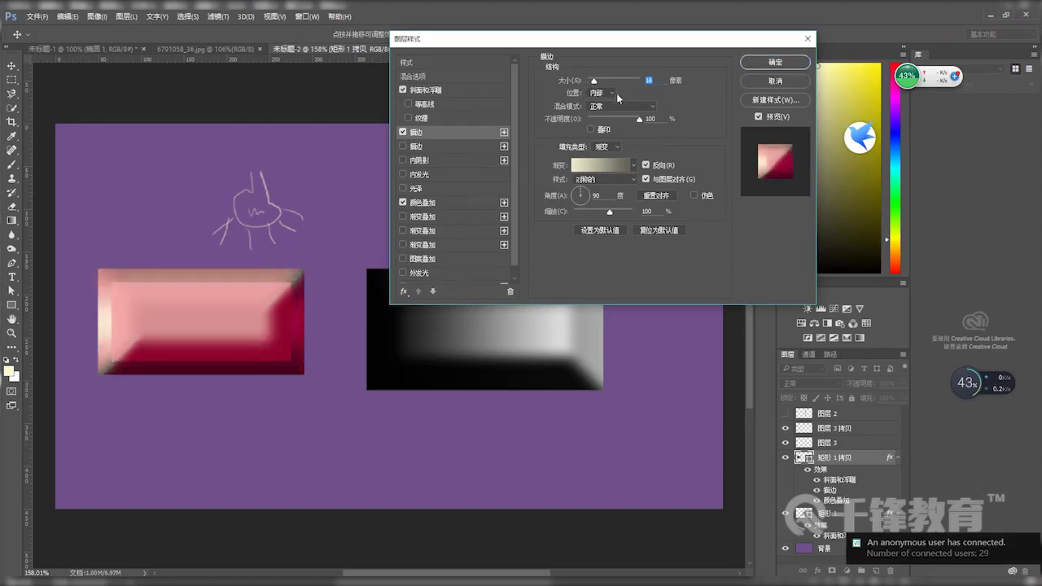
pyautogui.click(598, 166)
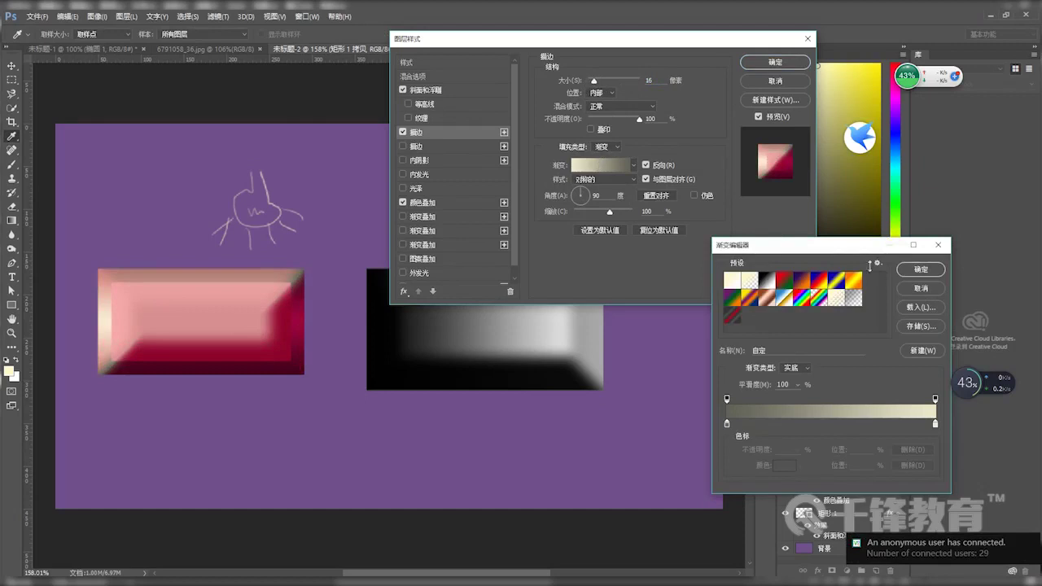
pyautogui.click(919, 290)
pyautogui.click(605, 147)
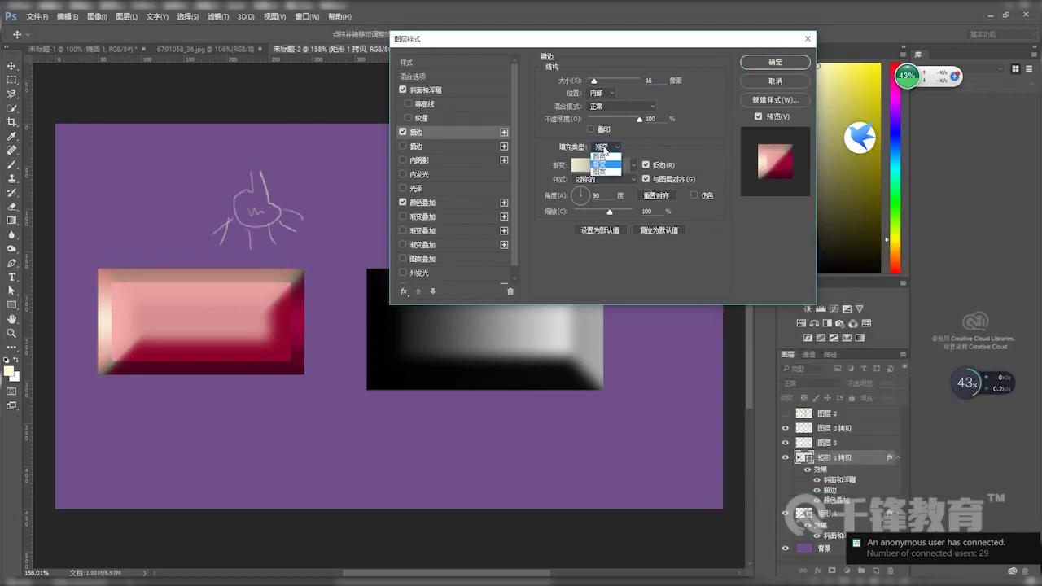
pyautogui.click(753, 83)
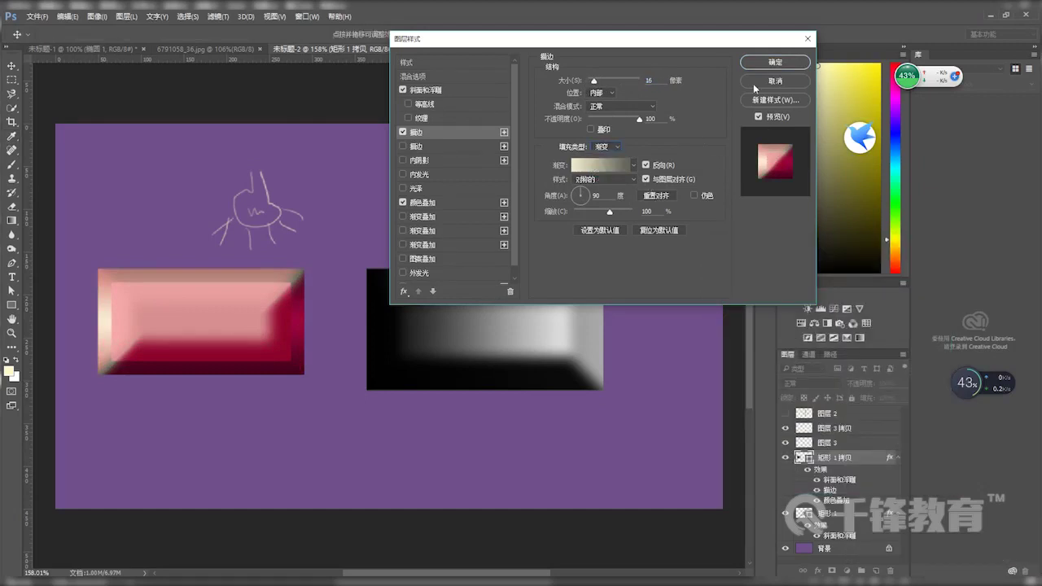
pyautogui.click(754, 82)
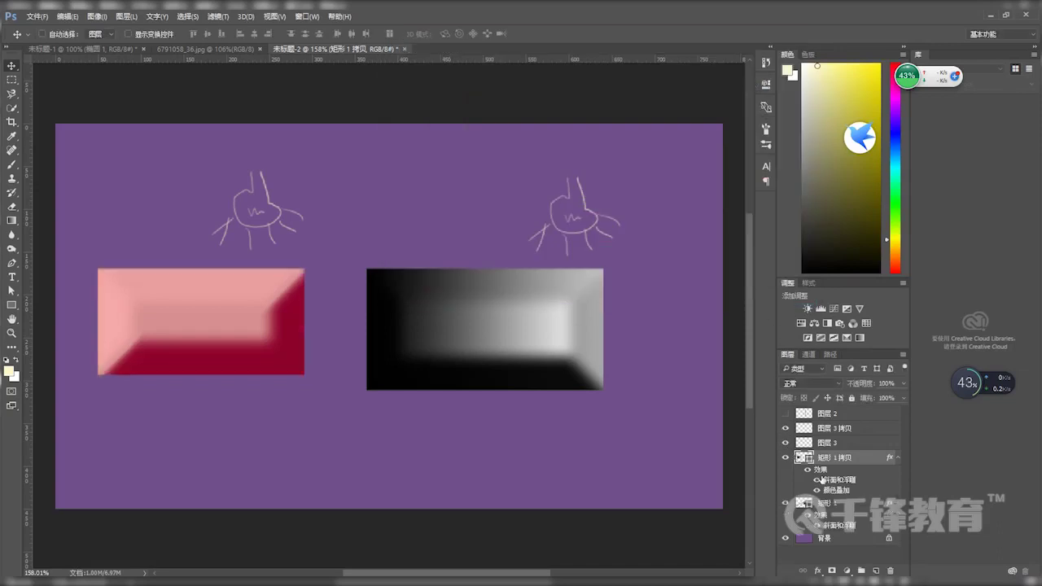
# Create a new layer, fill a wide rectangular selection across the canvas centre with black, and deselect.
pyautogui.hotkey('ctrl', 'shift', 'n')
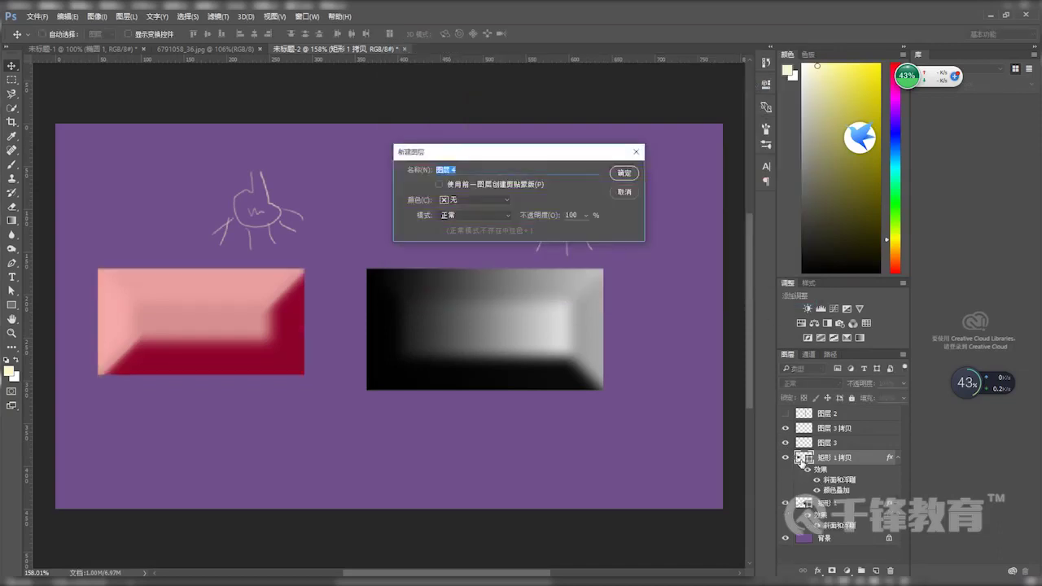
pyautogui.press('Return')
pyautogui.press('m')
pyautogui.moveTo(255, 268); pyautogui.dragTo(527, 390)
pyautogui.hotkey('ctrl', 'shift', 'n')
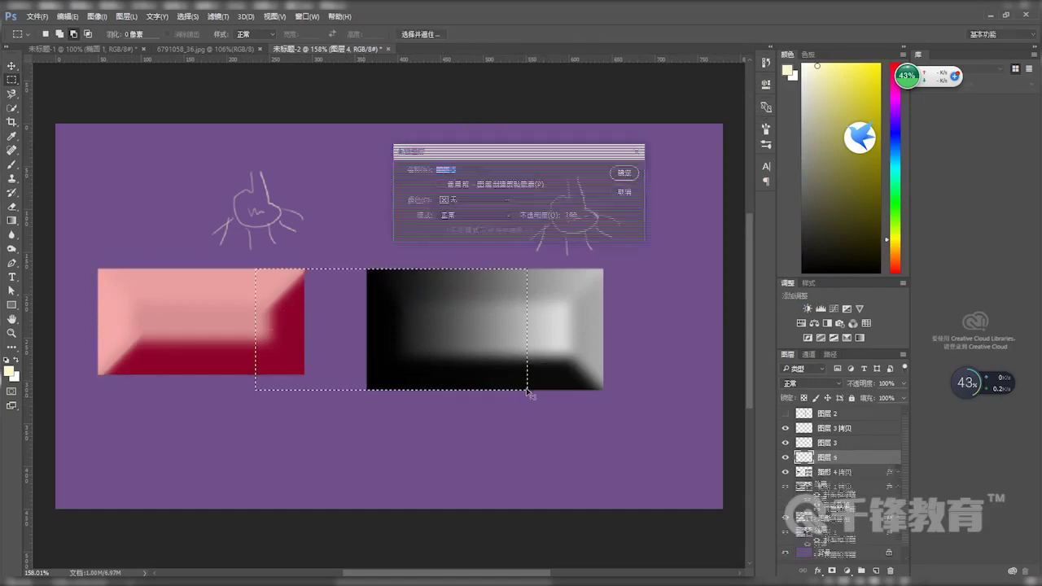
pyautogui.press('Return')
pyautogui.press('d')
pyautogui.hotkey('alt', 'Delete')
pyautogui.hotkey('ctrl', 'd')
# Isolate the new rectangle's layer at the top of the layer stack and invert its fill to white.
pyautogui.moveTo(786, 532); pyautogui.dragTo(786, 428)
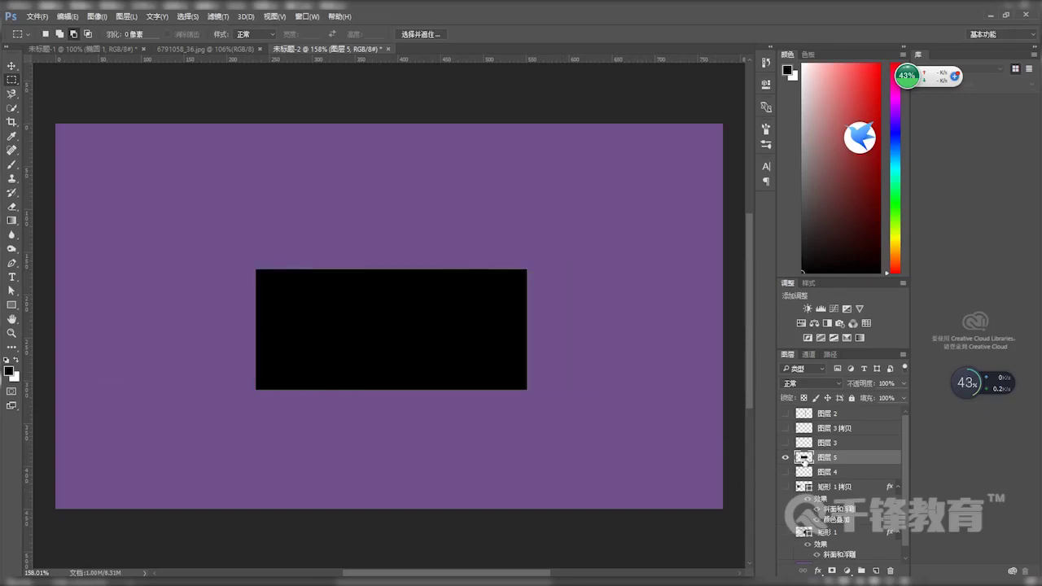
pyautogui.hotkey('ctrl', 'shift', ']')
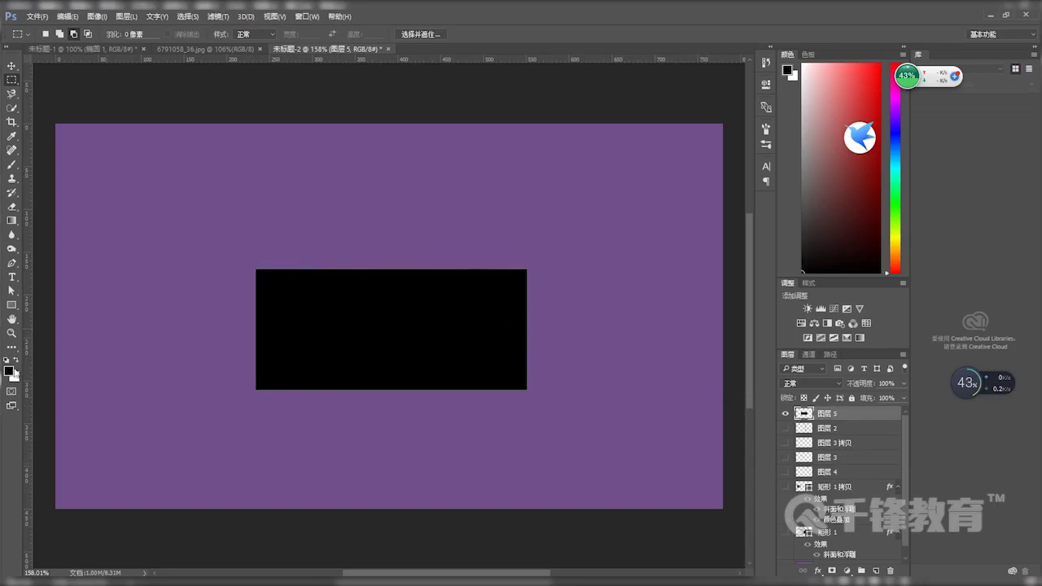
pyautogui.hotkey('ctrl', 'i')
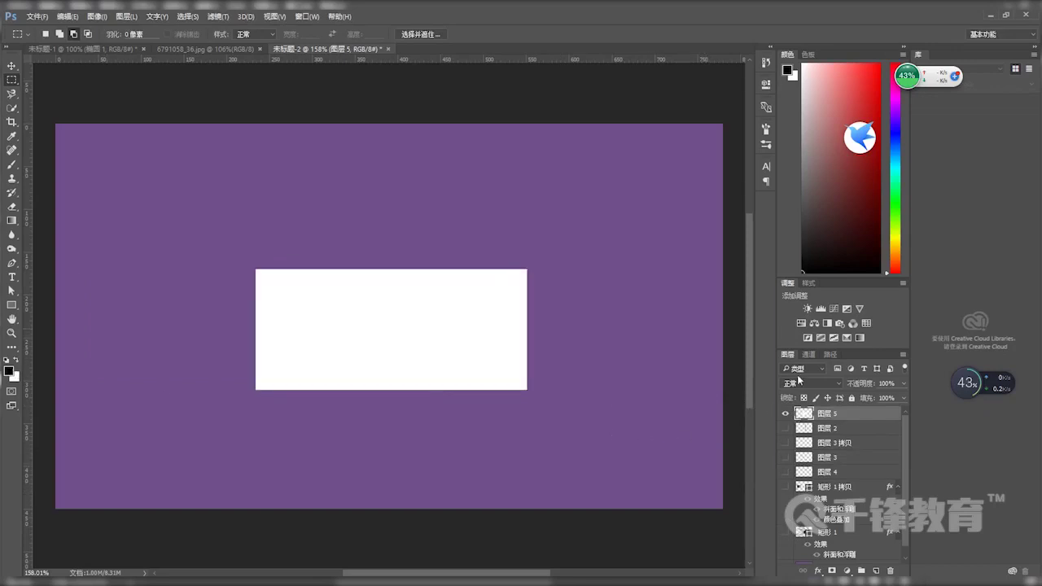
# Try an inside stroke of 18 px with the Color fill type on the white rectangle's layer.
pyautogui.doubleClick(853, 418)
pyautogui.moveTo(547, 46); pyautogui.dragTo(666, 42)
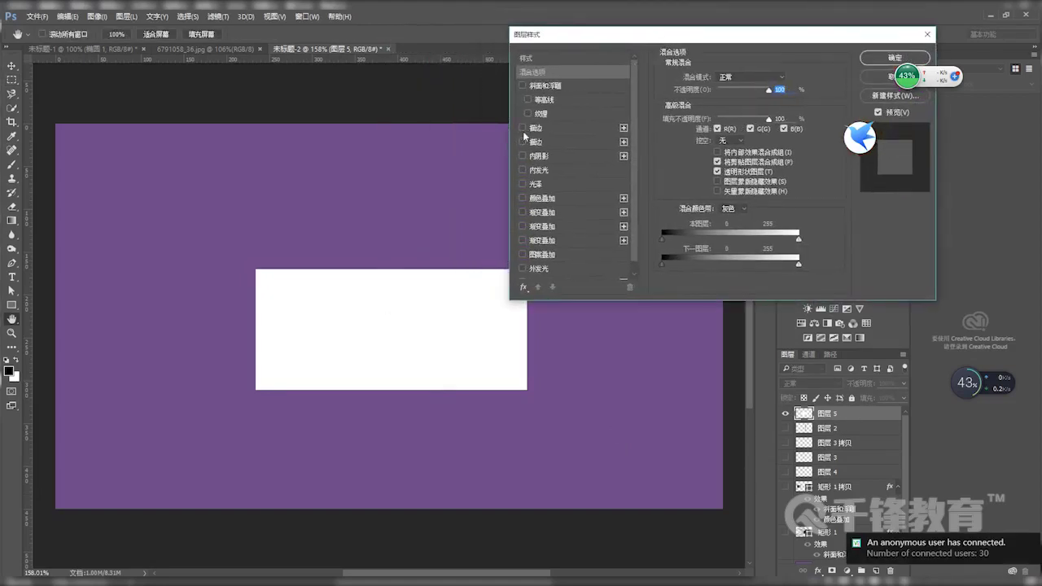
pyautogui.click(547, 127)
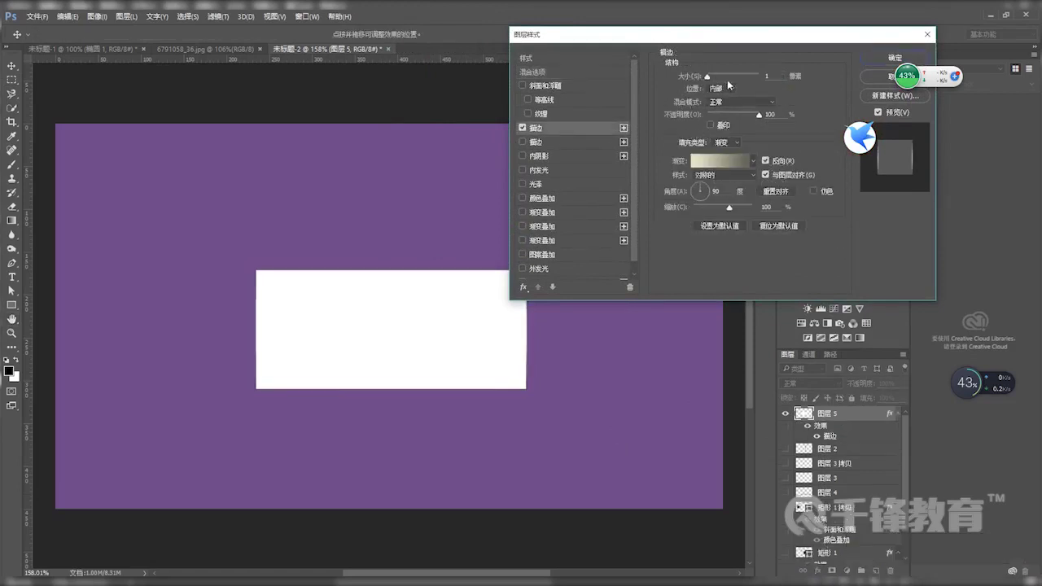
pyautogui.moveTo(708, 79)
pyautogui.mouseDown()
pyautogui.moveTo(723, 79)
pyautogui.moveTo(713, 79)
pyautogui.mouseUp()
pyautogui.click(724, 142)
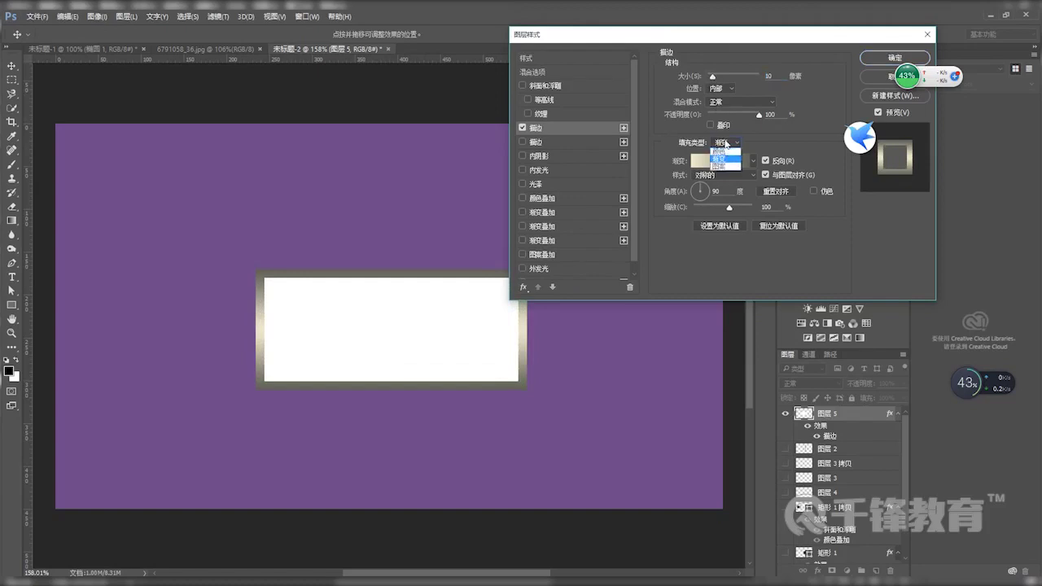
pyautogui.click(719, 151)
pyautogui.moveTo(713, 82); pyautogui.dragTo(714, 83)
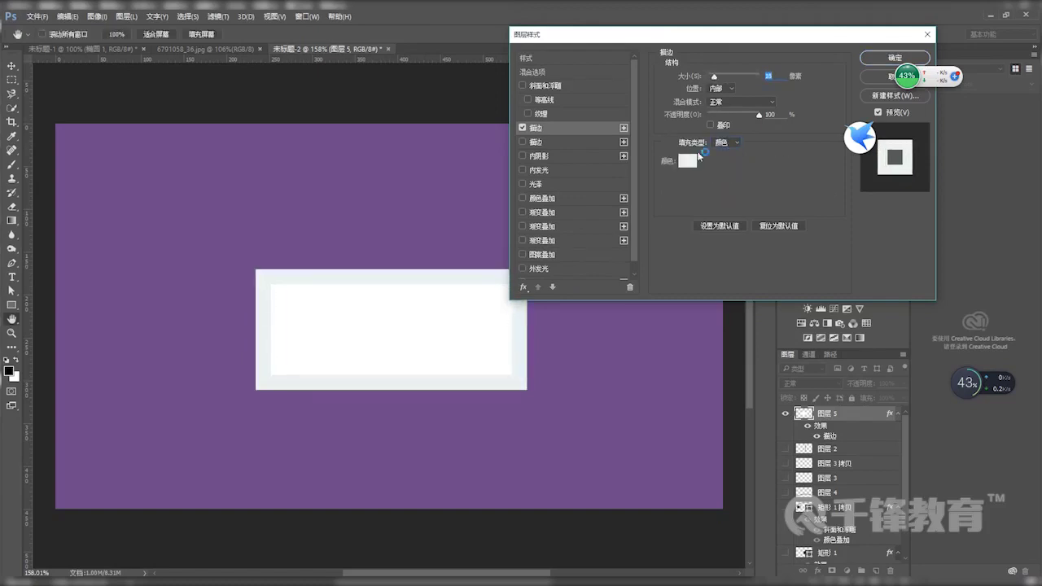
# Change the rectangle's stroke colour to light cyan 8ce7e7.
pyautogui.click(691, 159)
pyautogui.click(696, 149)
pyautogui.click(584, 168)
pyautogui.click(594, 158)
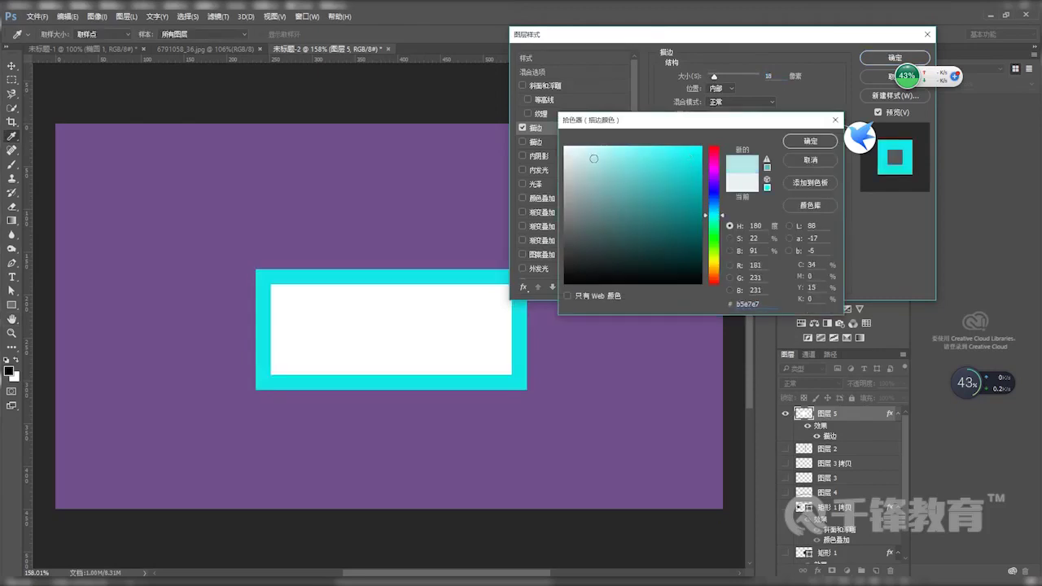
pyautogui.moveTo(612, 154); pyautogui.dragTo(618, 159)
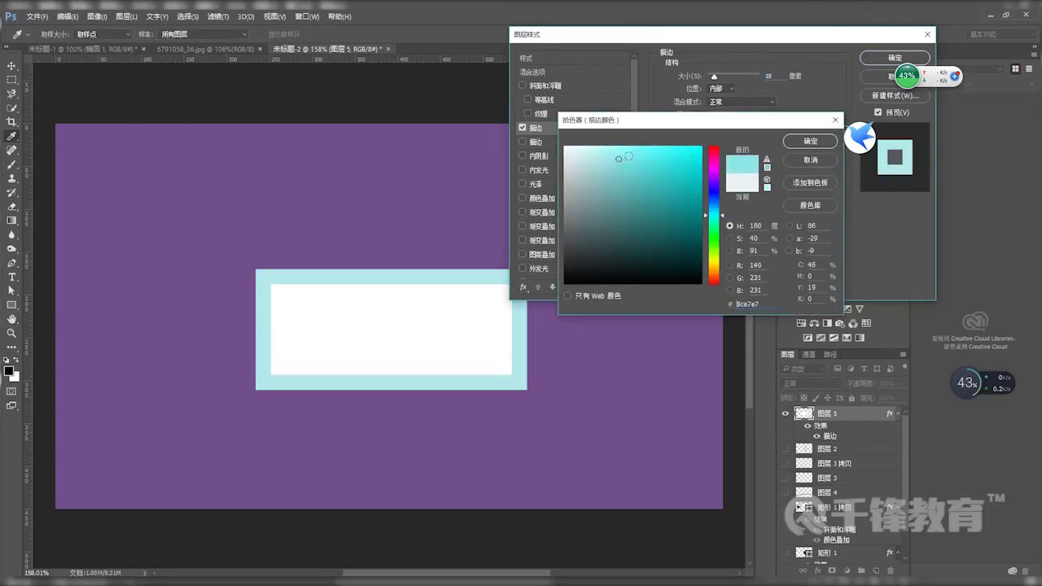
pyautogui.click(809, 141)
# Try the rectangle's stroke at 24 px, then at 133 px with position Outside, and cancel the layer style.
pyautogui.moveTo(714, 78)
pyautogui.mouseDown()
pyautogui.moveTo(724, 80)
pyautogui.moveTo(717, 84)
pyautogui.mouseUp()
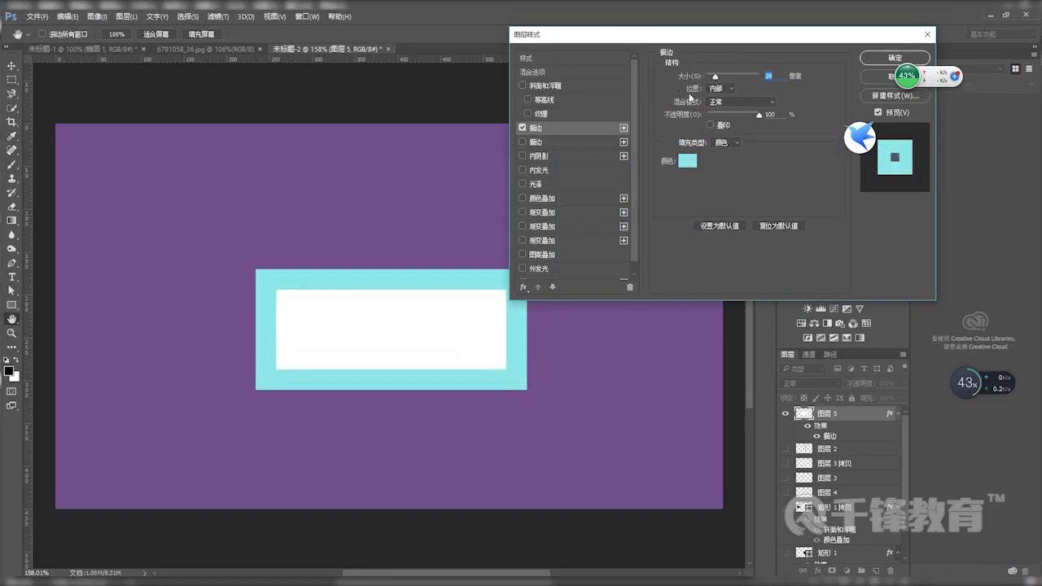
pyautogui.click(722, 87)
pyautogui.click(721, 101)
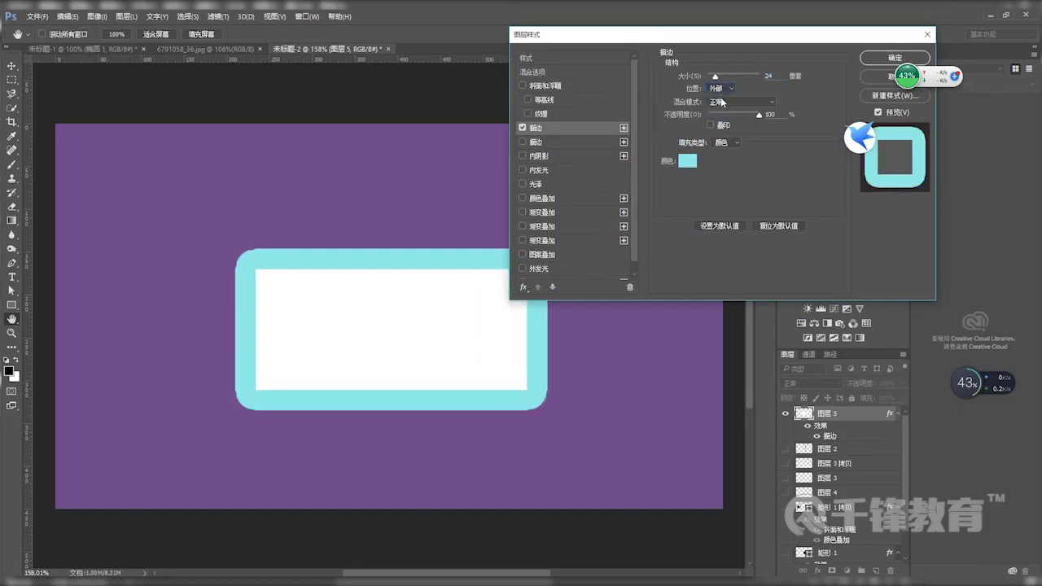
pyautogui.moveTo(715, 79); pyautogui.dragTo(737, 81)
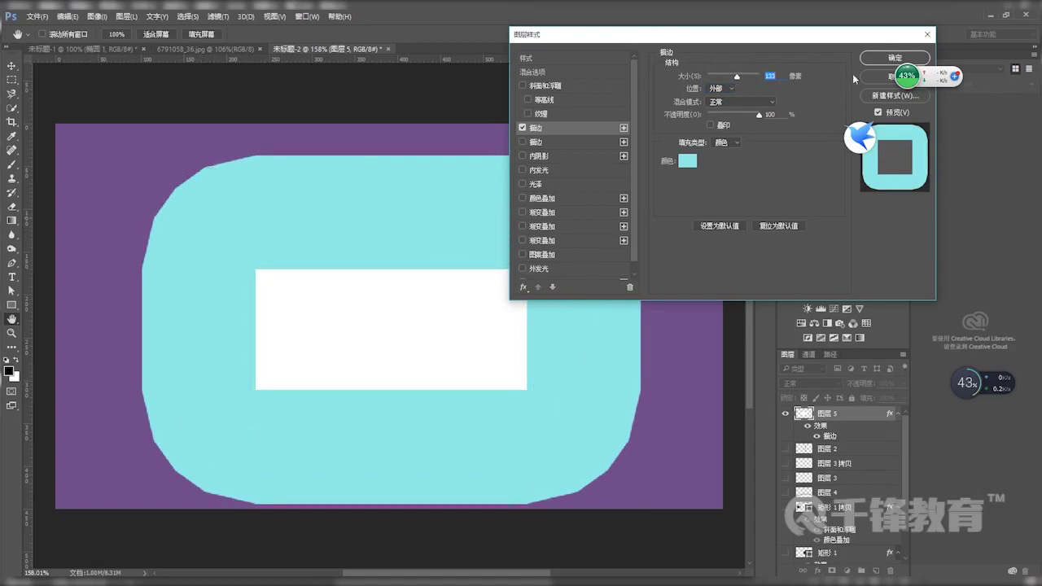
pyautogui.click(865, 74)
# Make a white circle on a new layer from an elliptical selection and move it over the rectangle's centre.
pyautogui.moveTo(11, 80); pyautogui.dragTo(38, 92)
pyautogui.moveTo(445, 399); pyautogui.dragTo(526, 449)
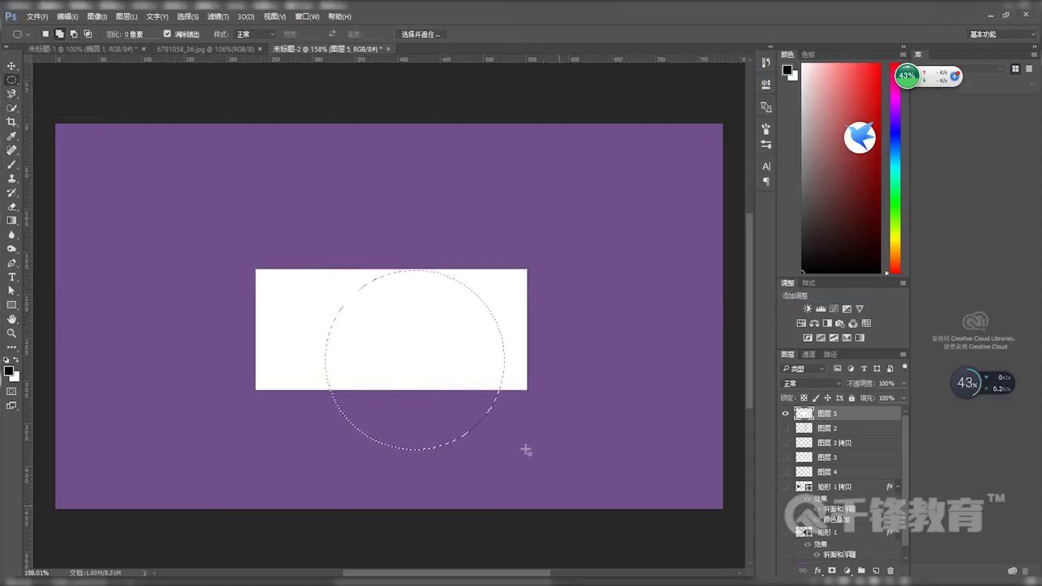
pyautogui.hotkey('ctrl', 'shift', 'alt', 'n')
pyautogui.press('d')
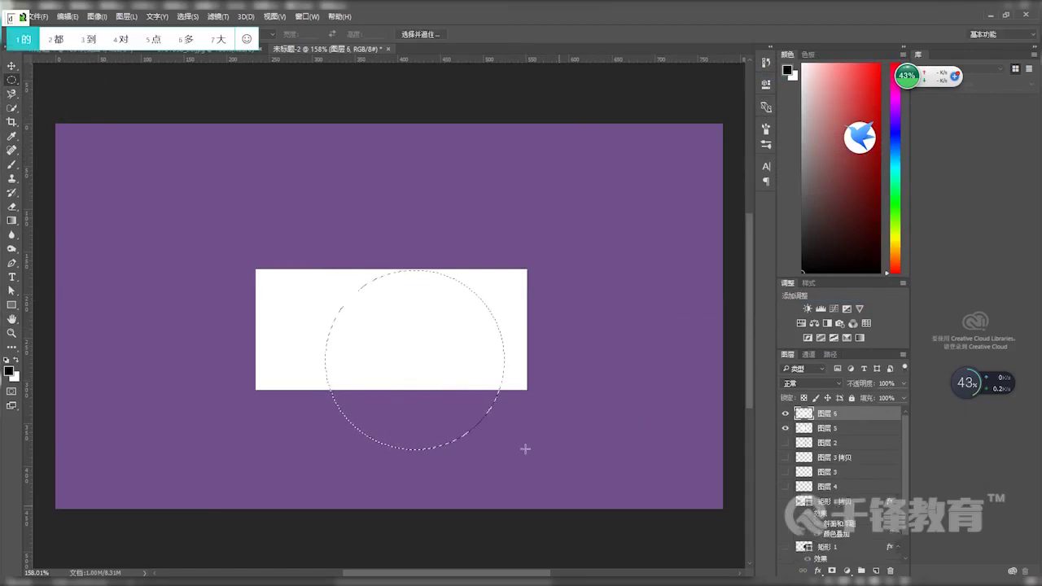
pyautogui.press('shift')
pyautogui.hotkey('ctrl', 'shift')
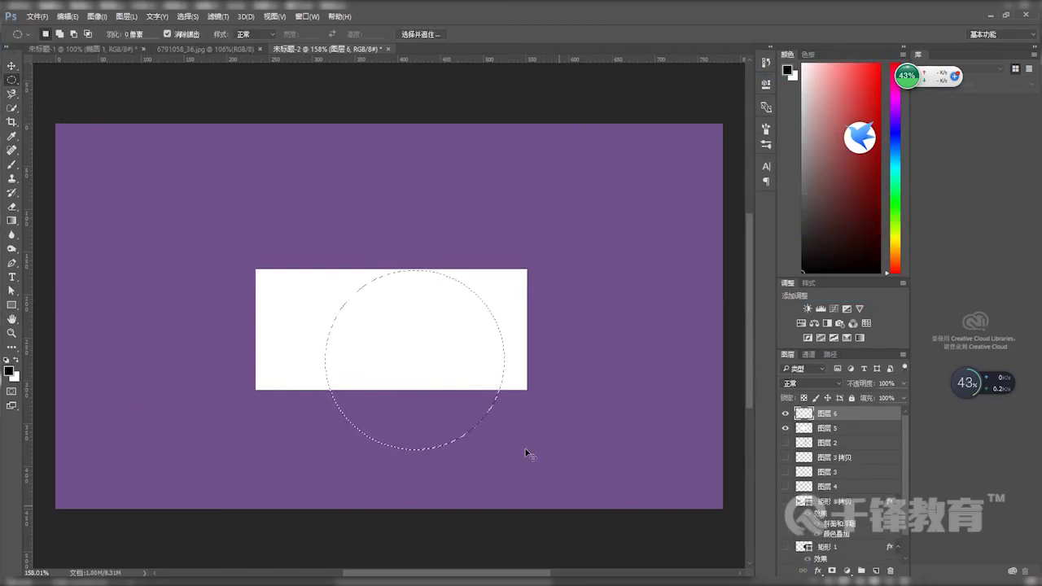
pyautogui.hotkey('ctrl', 'BackSpace')
pyautogui.press('v')
pyautogui.hotkey('ctrl', 'd')
pyautogui.moveTo(456, 415); pyautogui.dragTo(446, 385)
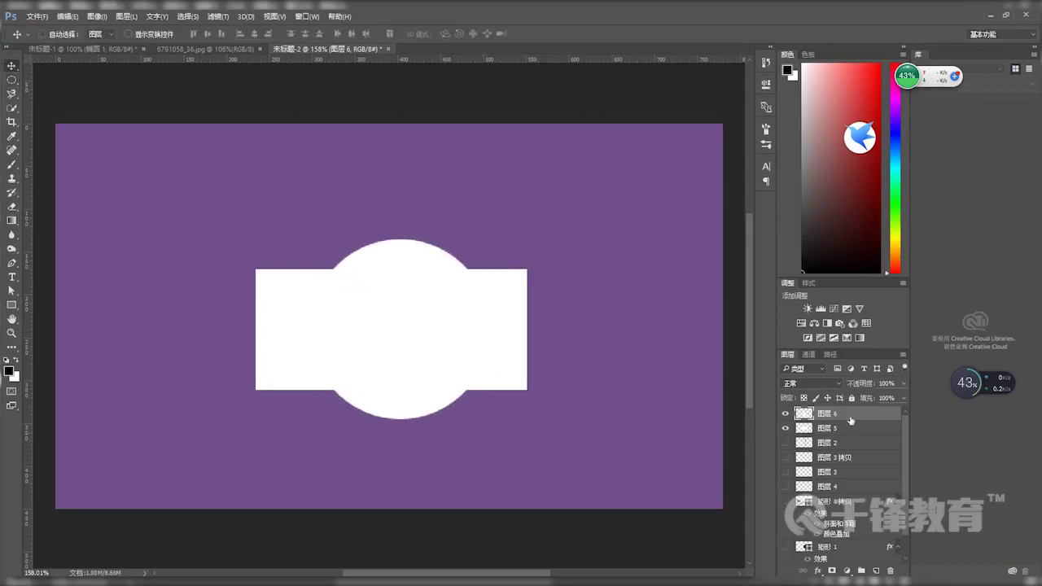
# Add a stroke to the circle's layer with position Outside and the Color fill type.
pyautogui.doubleClick(850, 420)
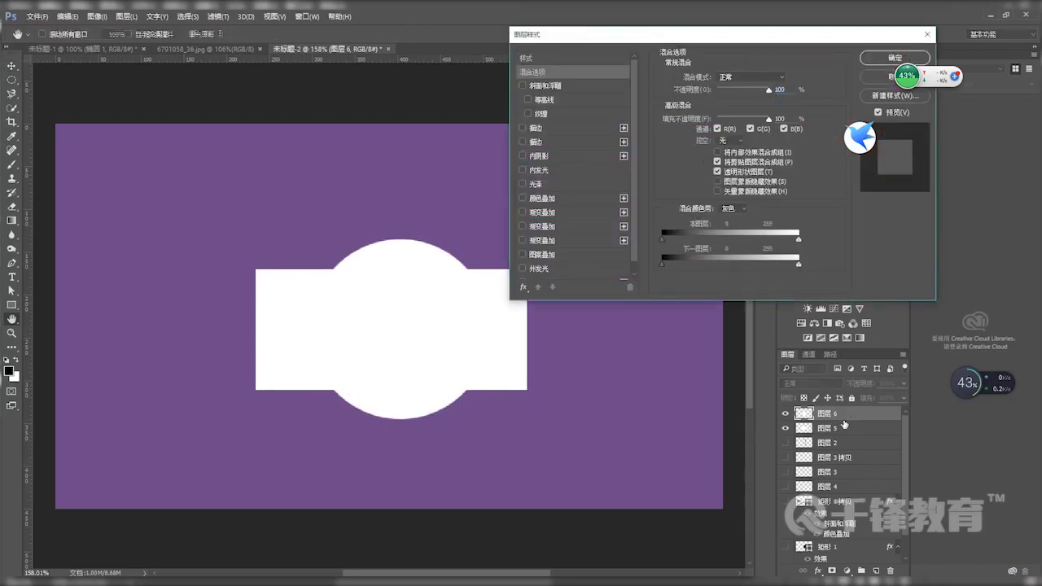
pyautogui.click(521, 128)
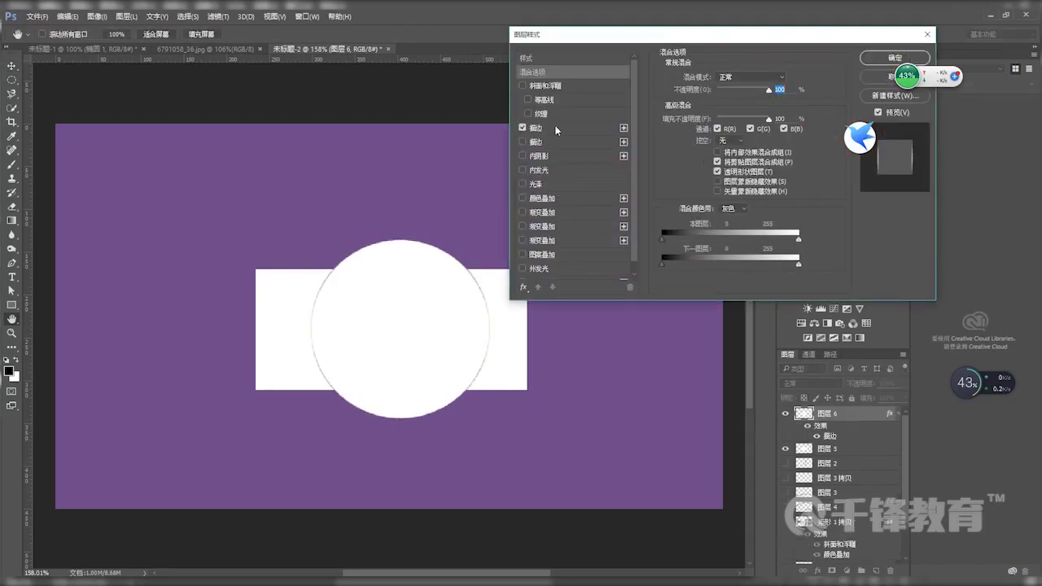
pyautogui.moveTo(707, 78)
pyautogui.mouseDown()
pyautogui.moveTo(719, 79)
pyautogui.moveTo(705, 79)
pyautogui.mouseUp()
pyautogui.click(721, 88)
pyautogui.click(720, 97)
pyautogui.click(725, 143)
pyautogui.click(716, 155)
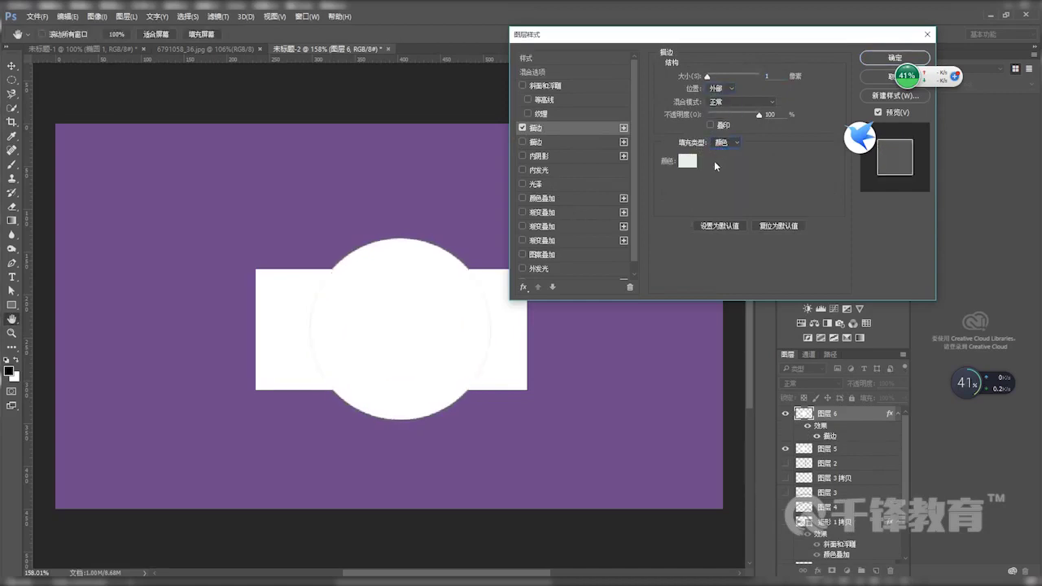
# Set the circle's stroke colour to bright cyan 2ff7f7.
pyautogui.click(687, 162)
pyautogui.click(692, 155)
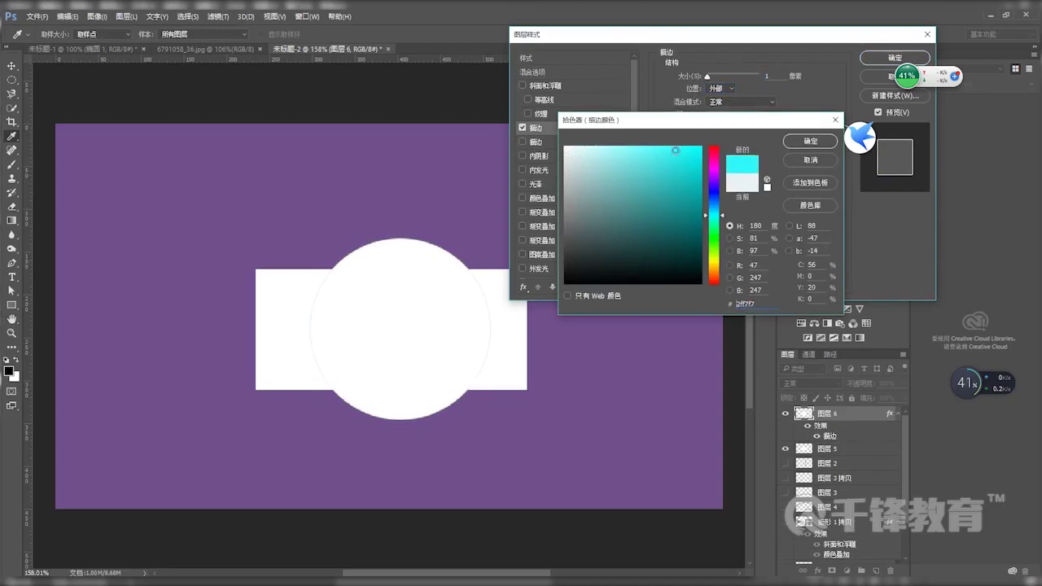
pyautogui.click(788, 141)
# Compare the circle's stroke size at 250 px and 122 px, finishing at 250 px.
pyautogui.moveTo(707, 77); pyautogui.dragTo(760, 78)
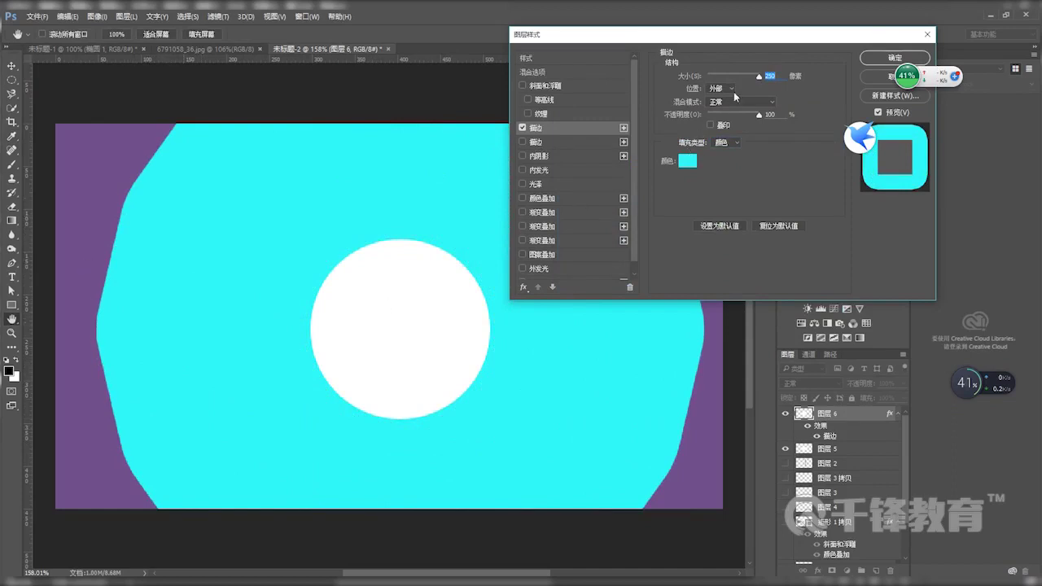
pyautogui.moveTo(758, 79); pyautogui.dragTo(734, 80)
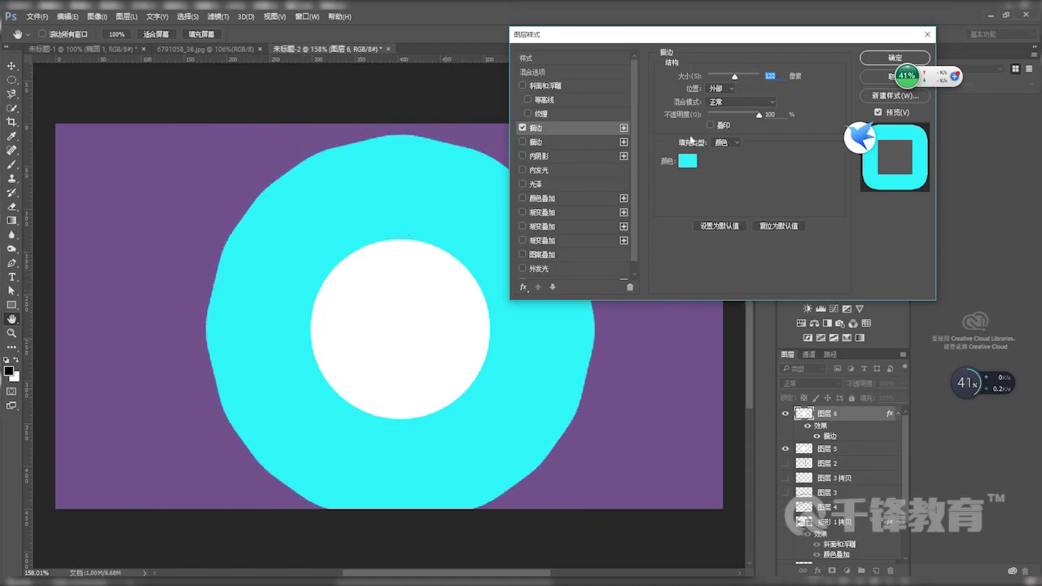
pyautogui.moveTo(728, 77)
pyautogui.mouseDown()
pyautogui.moveTo(710, 79)
pyautogui.moveTo(770, 77)
pyautogui.mouseUp()
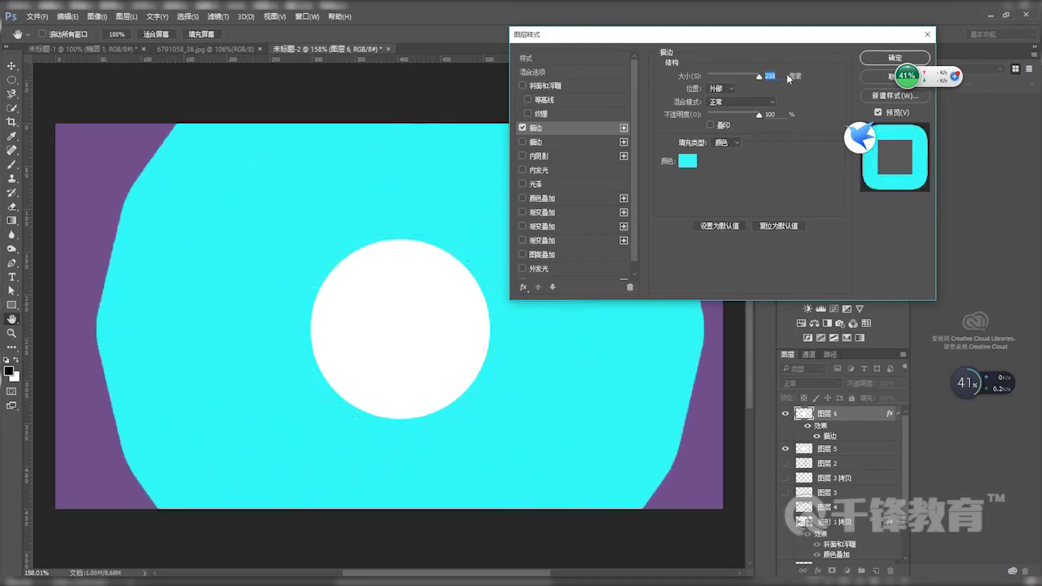
# Set the circle's stroke size to 6 px and its position to Center.
pyautogui.moveTo(759, 77)
pyautogui.mouseDown()
pyautogui.moveTo(698, 88)
pyautogui.moveTo(727, 87)
pyautogui.moveTo(710, 85)
pyautogui.mouseUp()
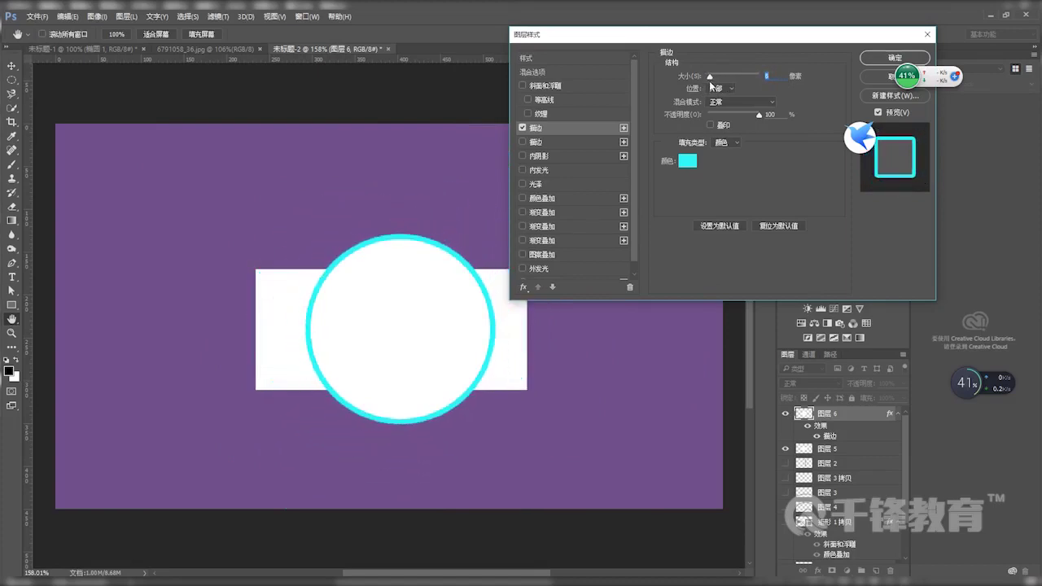
pyautogui.click(721, 89)
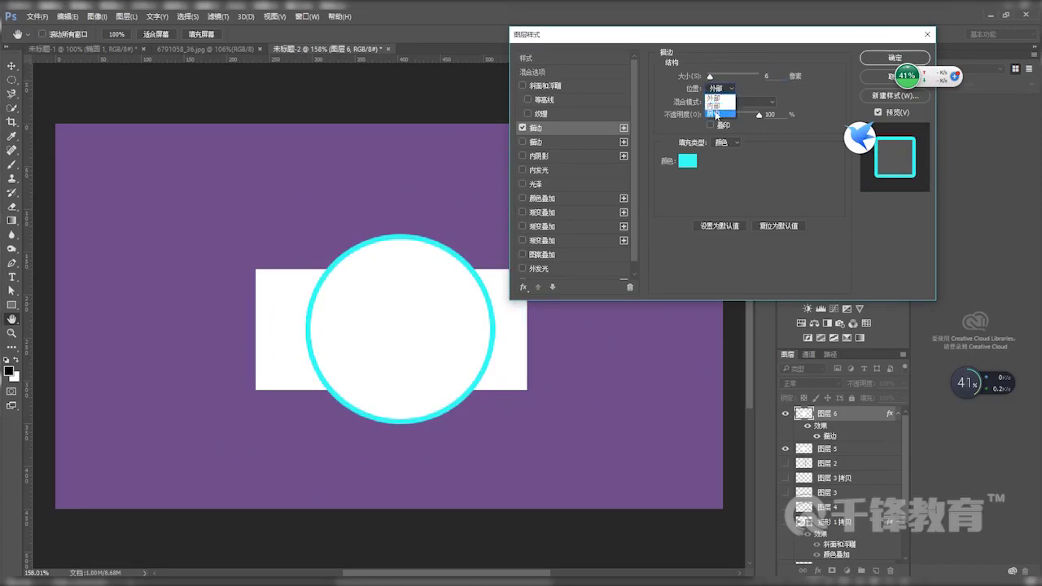
pyautogui.click(716, 116)
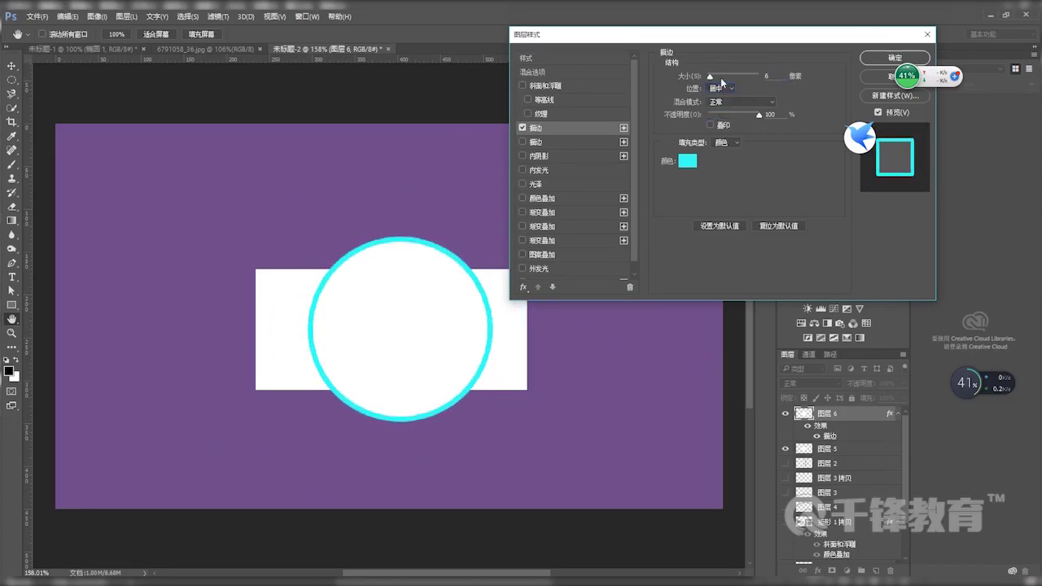
# Compare the alternative stroke positions on the circle's edge, finishing at Center.
pyautogui.click(722, 89)
pyautogui.click(719, 94)
pyautogui.click(720, 90)
pyautogui.click(718, 98)
pyautogui.click(720, 90)
pyautogui.click(718, 101)
pyautogui.click(718, 89)
pyautogui.click(716, 114)
# Keep the stroke's blend mode at Normal, with the size set to 43 px and the opacity to 42%.
pyautogui.click(717, 103)
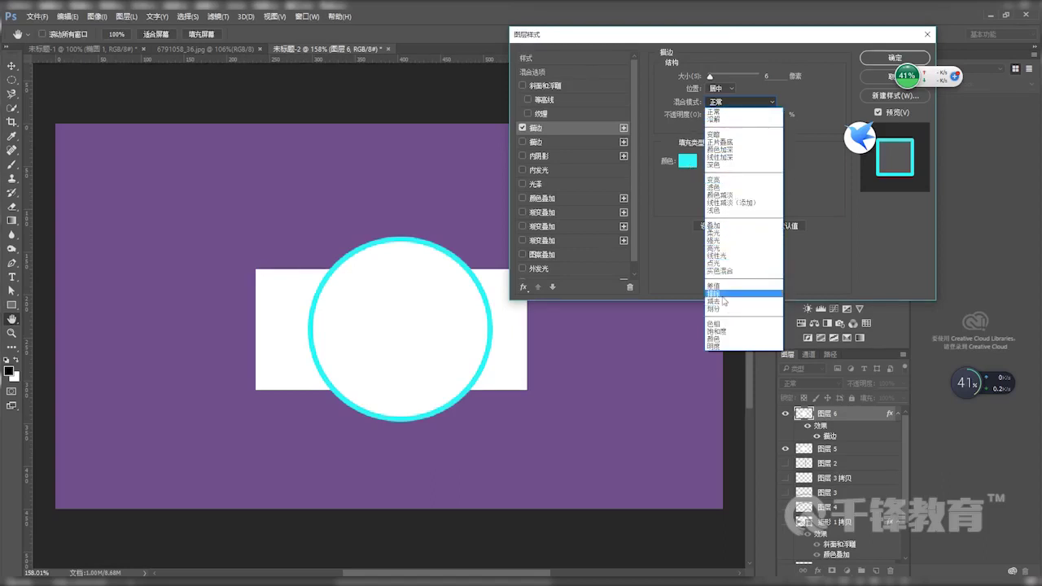
pyautogui.click(802, 201)
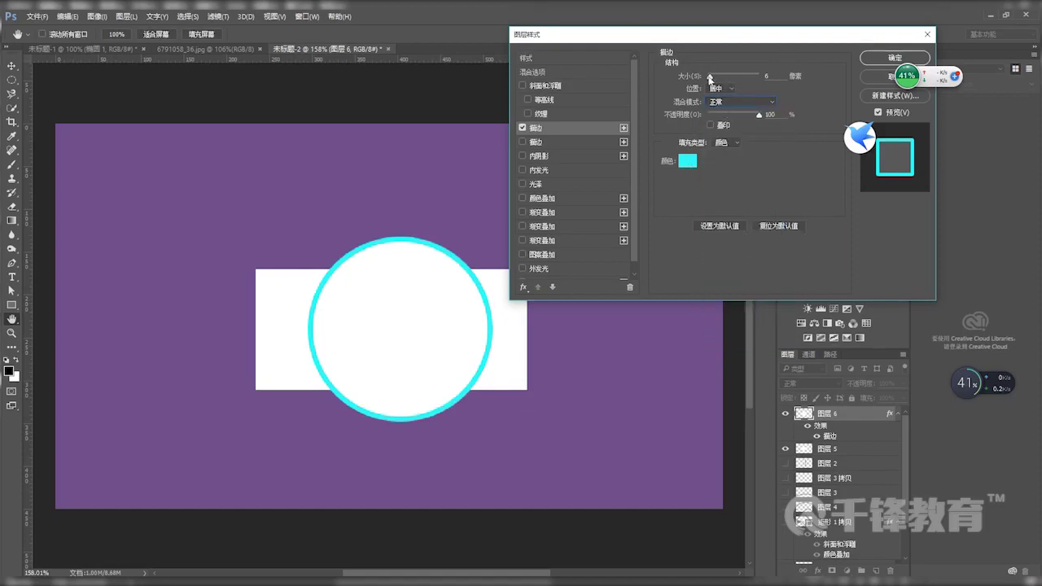
pyautogui.moveTo(712, 76); pyautogui.dragTo(720, 79)
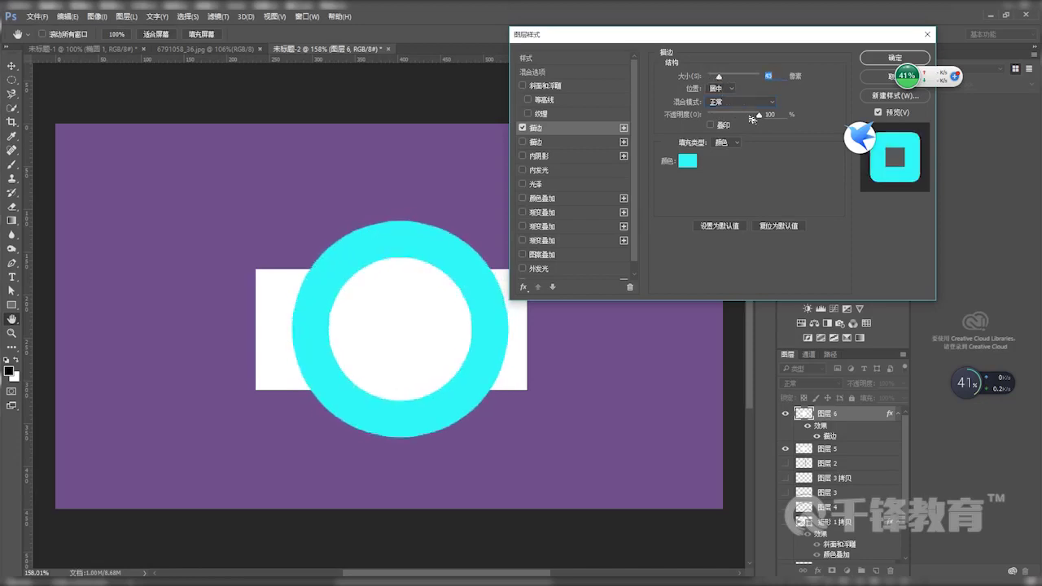
pyautogui.moveTo(761, 119); pyautogui.dragTo(730, 122)
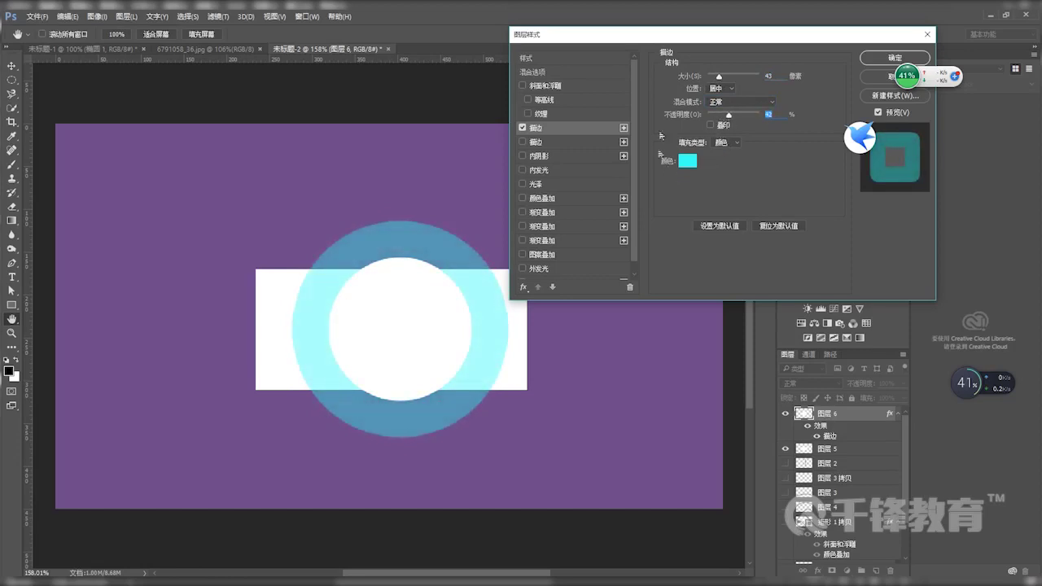
# Keep the Color fill type and change the circle's stroke colour to pink dc2d7f.
pyautogui.click(723, 142)
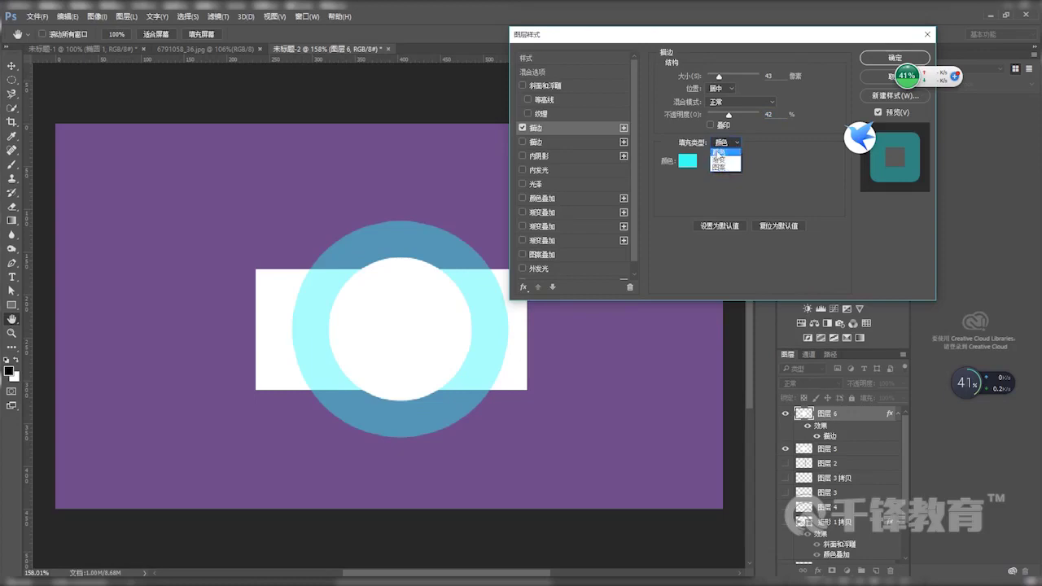
pyautogui.click(687, 158)
pyautogui.click(684, 158)
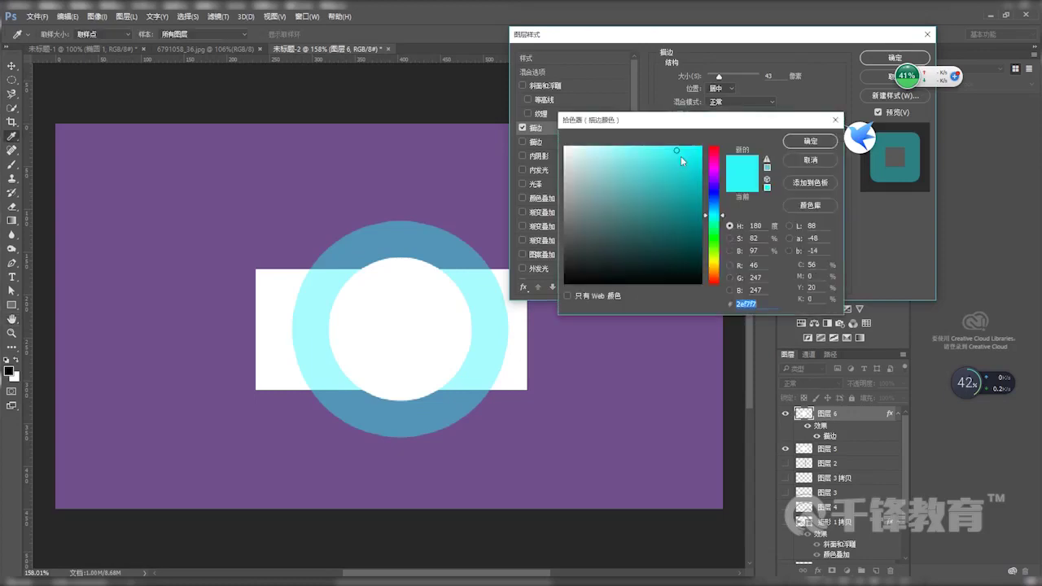
pyautogui.click(669, 173)
pyautogui.click(713, 152)
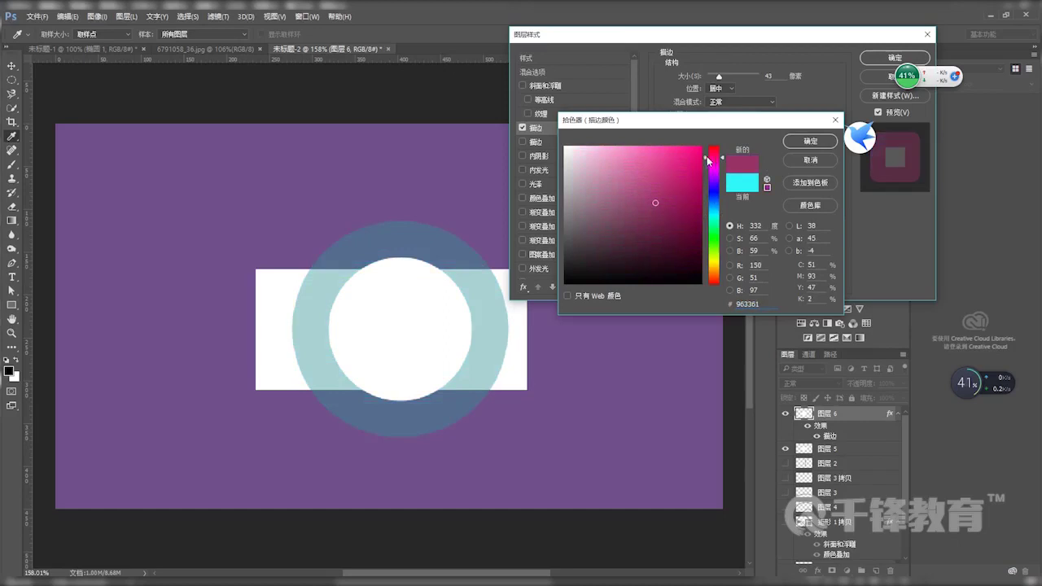
pyautogui.moveTo(669, 174); pyautogui.dragTo(674, 164)
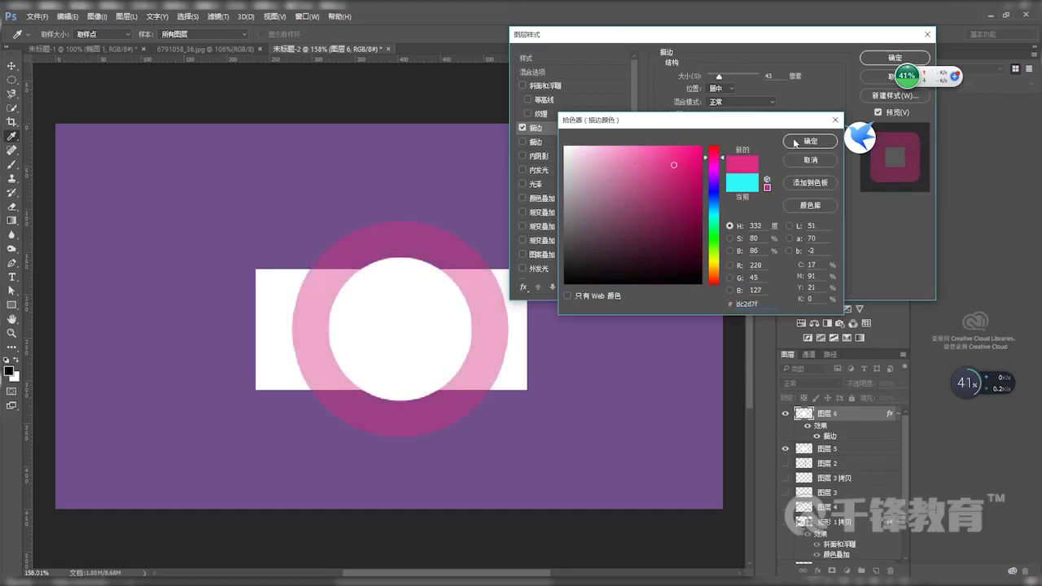
pyautogui.click(795, 142)
# Switch the stroke's fill type to Gradient and apply the black-to-white preset.
pyautogui.click(718, 144)
pyautogui.click(720, 158)
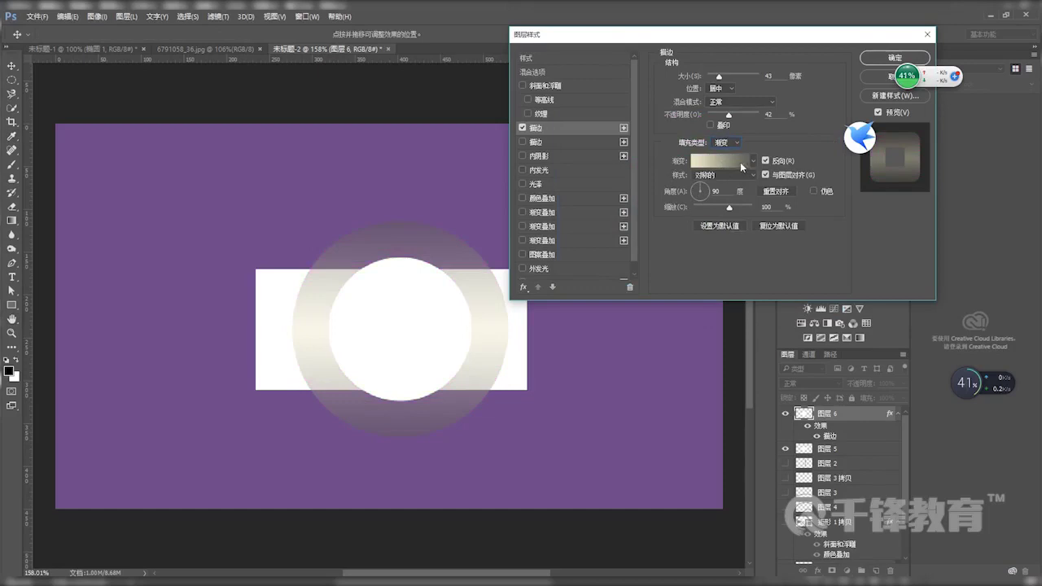
pyautogui.click(740, 162)
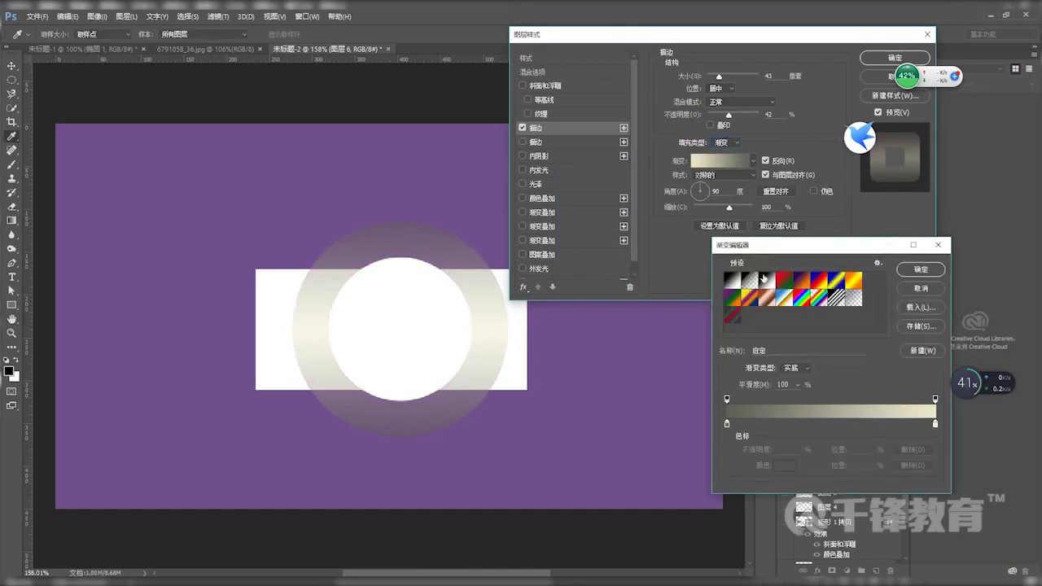
pyautogui.click(763, 277)
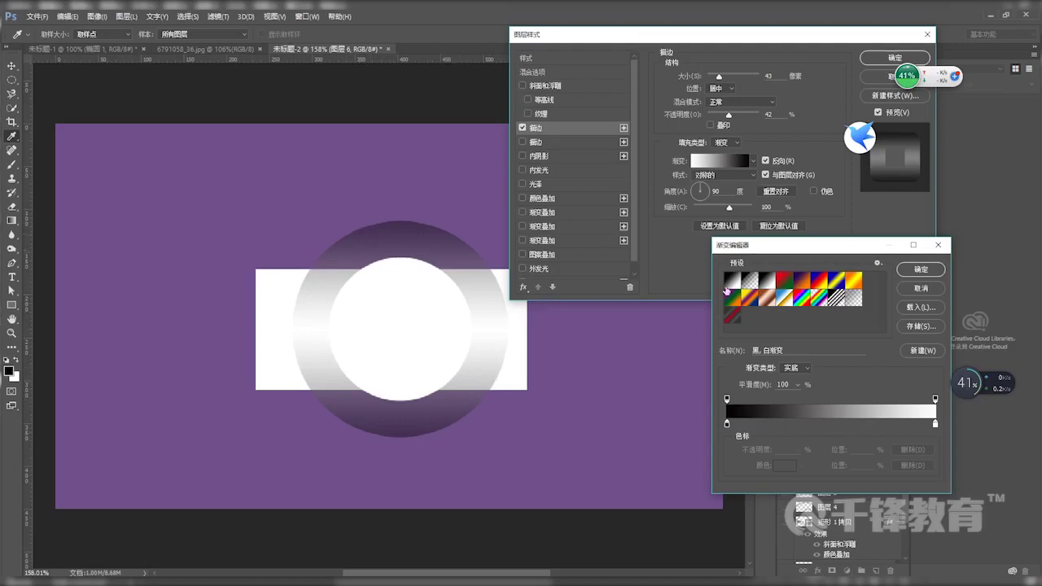
pyautogui.click(921, 268)
# Set the stroke's opacity to 100% and its gradient style to Shape Burst.
pyautogui.moveTo(724, 78); pyautogui.dragTo(720, 79)
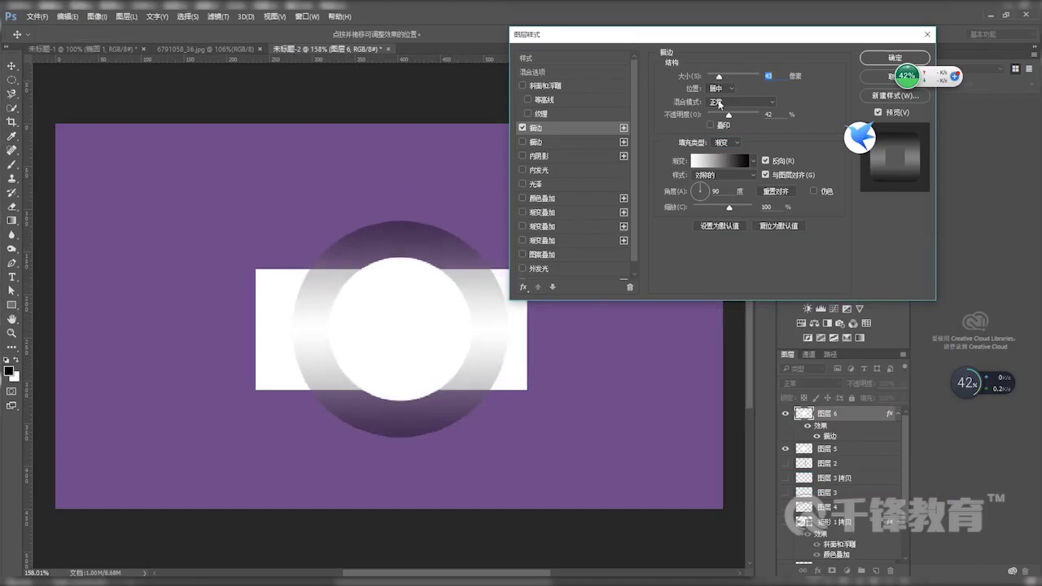
pyautogui.moveTo(729, 116); pyautogui.dragTo(760, 118)
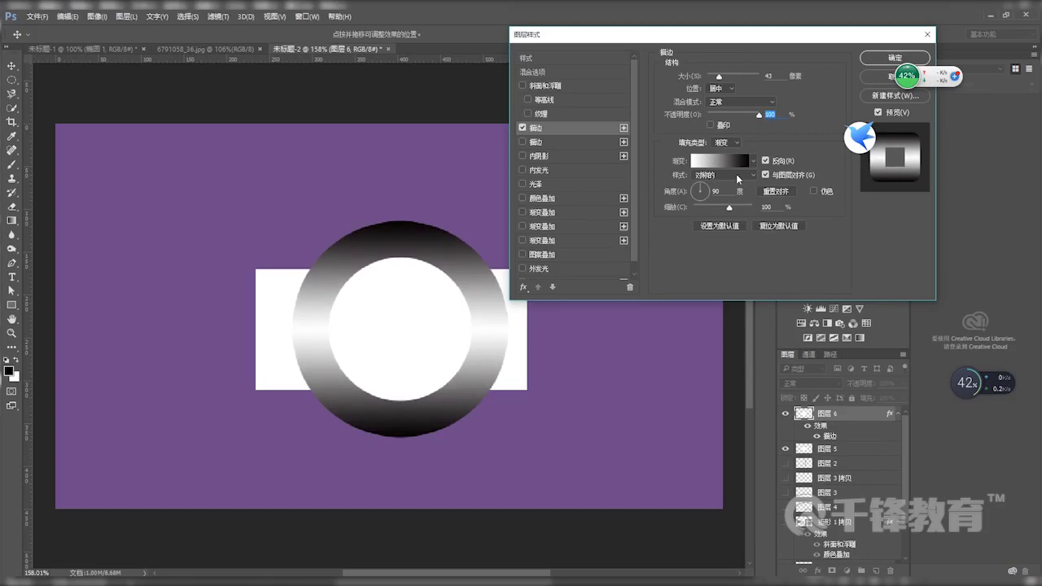
pyautogui.click(738, 176)
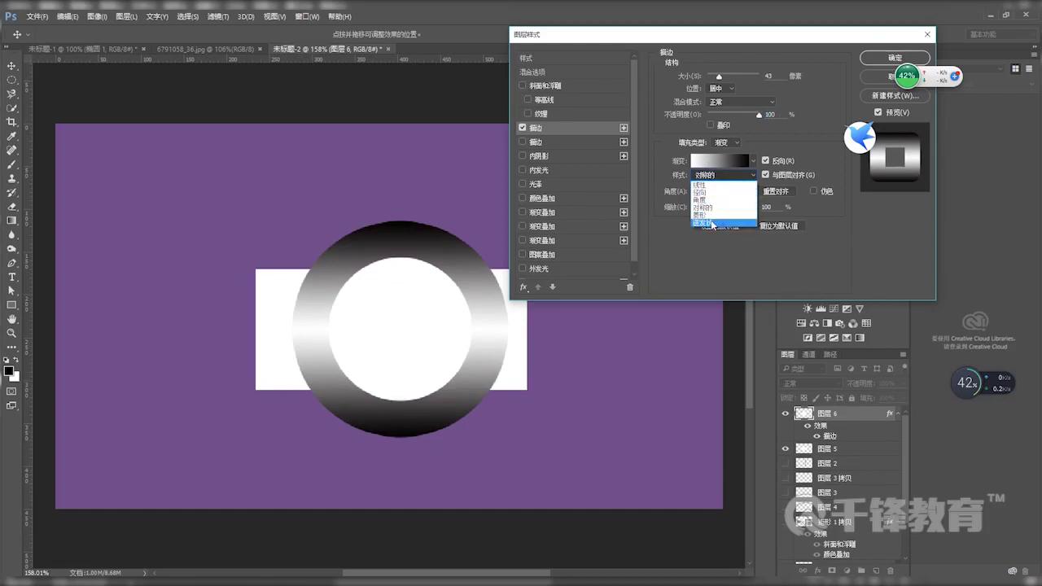
pyautogui.click(712, 222)
pyautogui.click(741, 158)
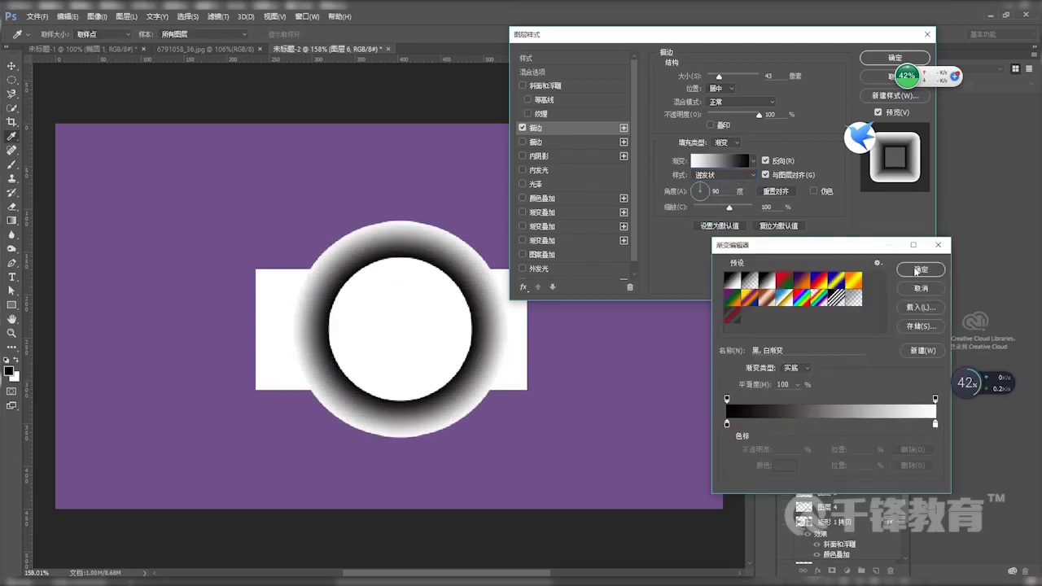
pyautogui.click(916, 271)
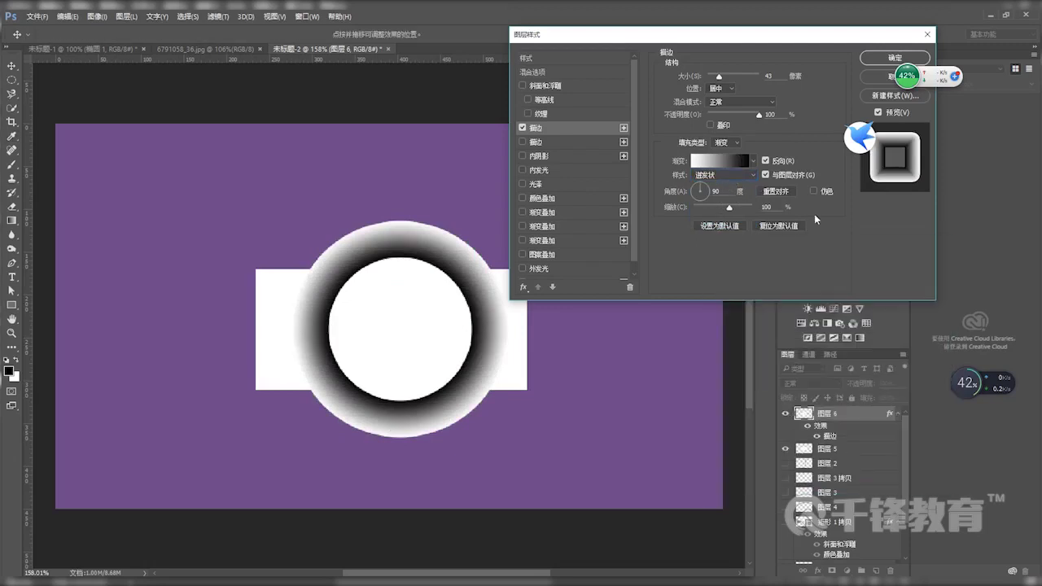
# Try the Diamond gradient style on the stroke, then use Linear with an angle of -177 degrees.
pyautogui.click(728, 175)
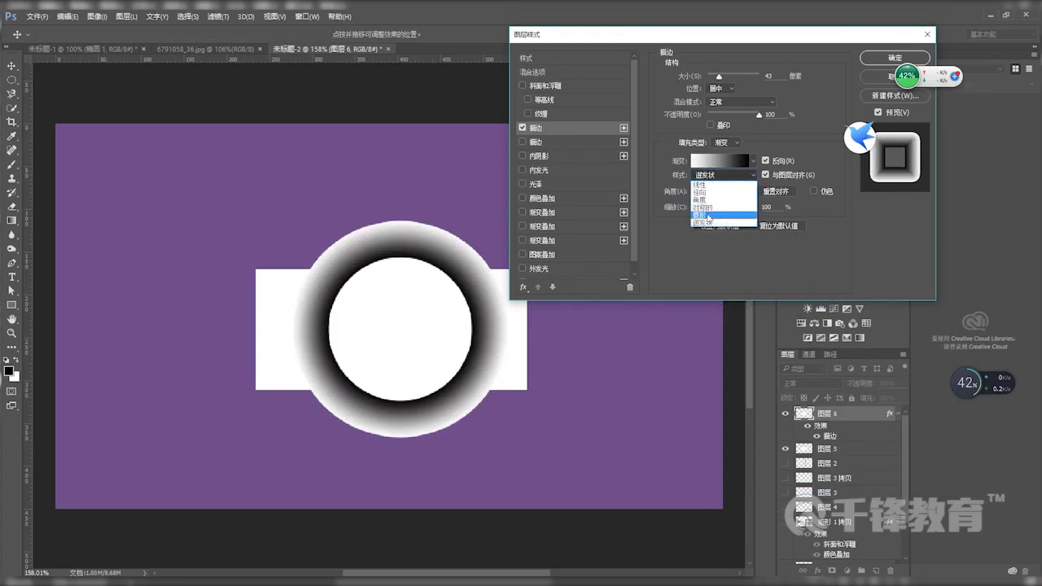
pyautogui.click(707, 215)
pyautogui.click(718, 177)
pyautogui.click(719, 173)
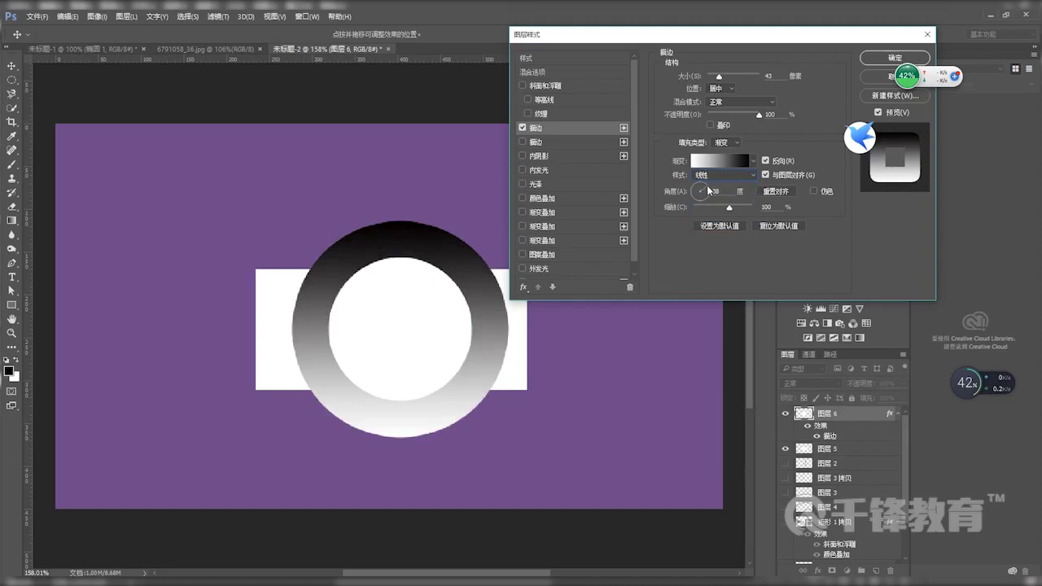
pyautogui.moveTo(702, 188)
pyautogui.mouseDown()
pyautogui.moveTo(707, 198)
pyautogui.moveTo(691, 195)
pyautogui.moveTo(705, 210)
pyautogui.moveTo(749, 205)
pyautogui.moveTo(698, 202)
pyautogui.moveTo(754, 205)
pyautogui.moveTo(700, 205)
pyautogui.moveTo(749, 205)
pyautogui.moveTo(704, 205)
pyautogui.moveTo(745, 205)
pyautogui.moveTo(715, 205)
pyautogui.moveTo(725, 206)
pyautogui.mouseUp()
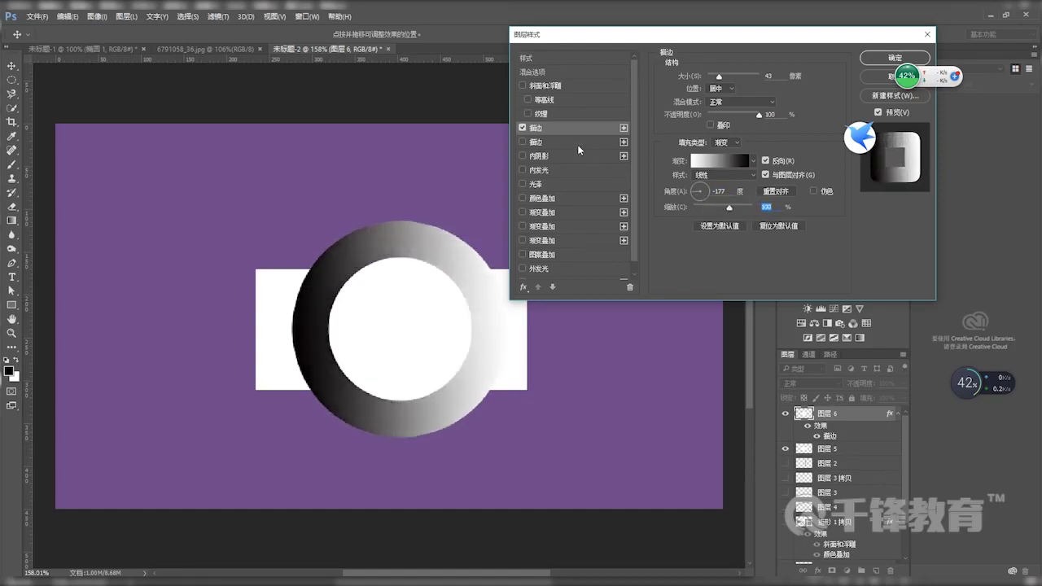
# Replace the circle's stroke effect with an inner shadow in crimson c6133d.
pyautogui.click(558, 156)
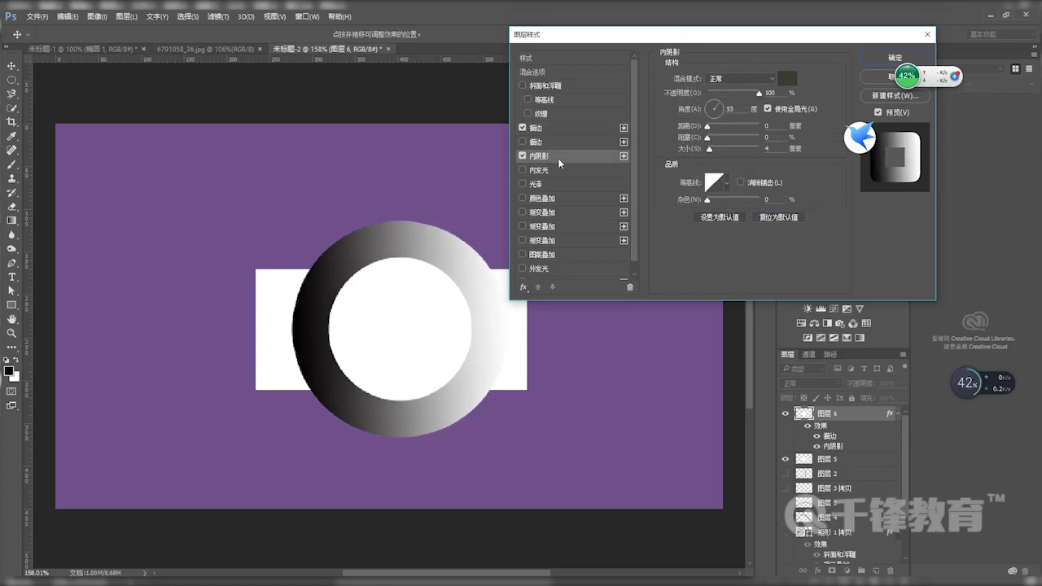
pyautogui.click(523, 129)
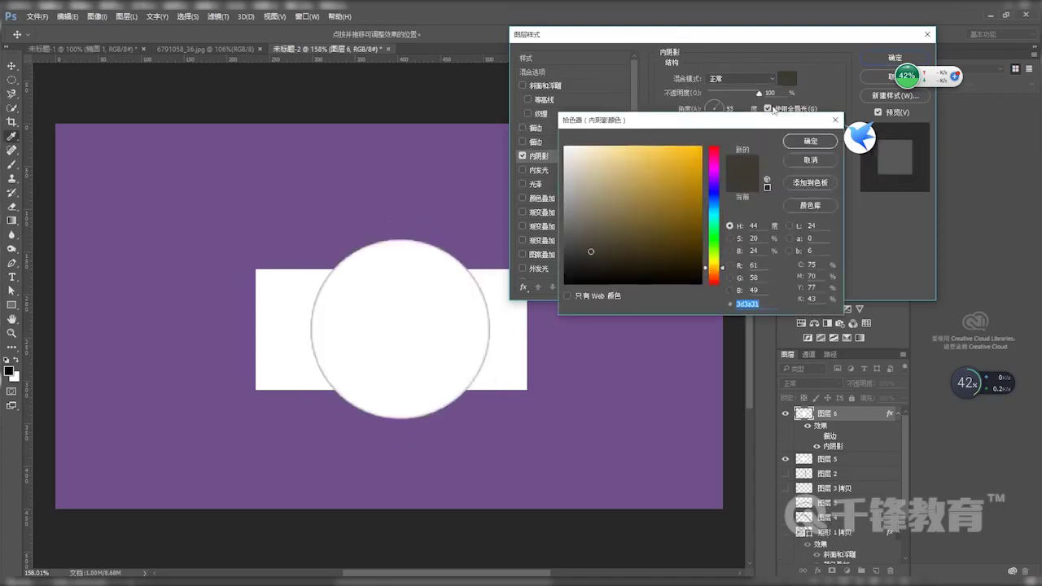
pyautogui.click(786, 78)
pyautogui.moveTo(716, 160)
pyautogui.mouseDown()
pyautogui.moveTo(686, 163)
pyautogui.moveTo(688, 177)
pyautogui.mouseUp()
pyautogui.click(806, 141)
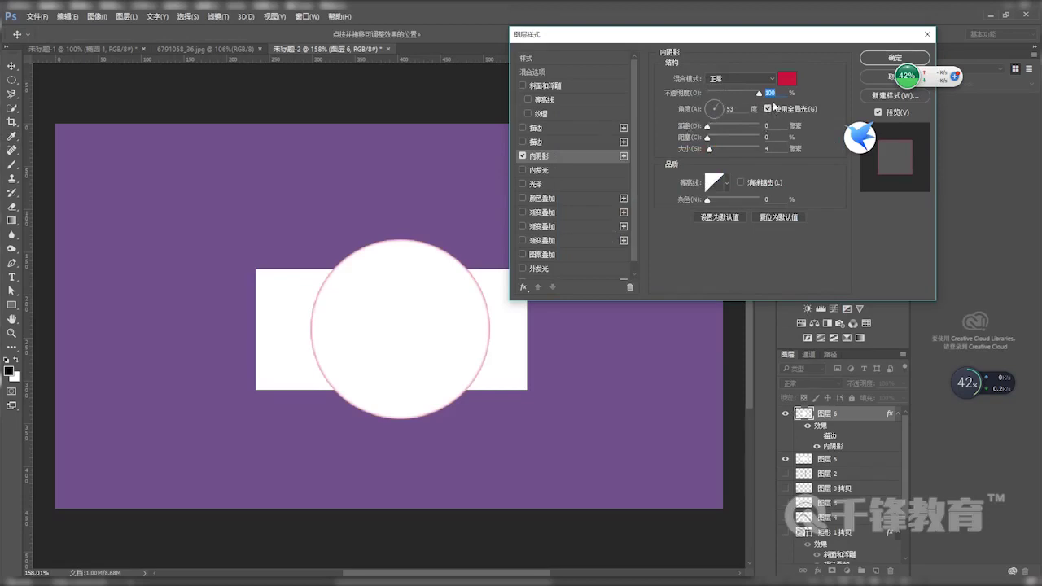
# Set the inner shadow's angle to 87 degrees and its size to 27 px.
pyautogui.click(718, 115)
pyautogui.click(714, 103)
pyautogui.moveTo(714, 150); pyautogui.dragTo(720, 150)
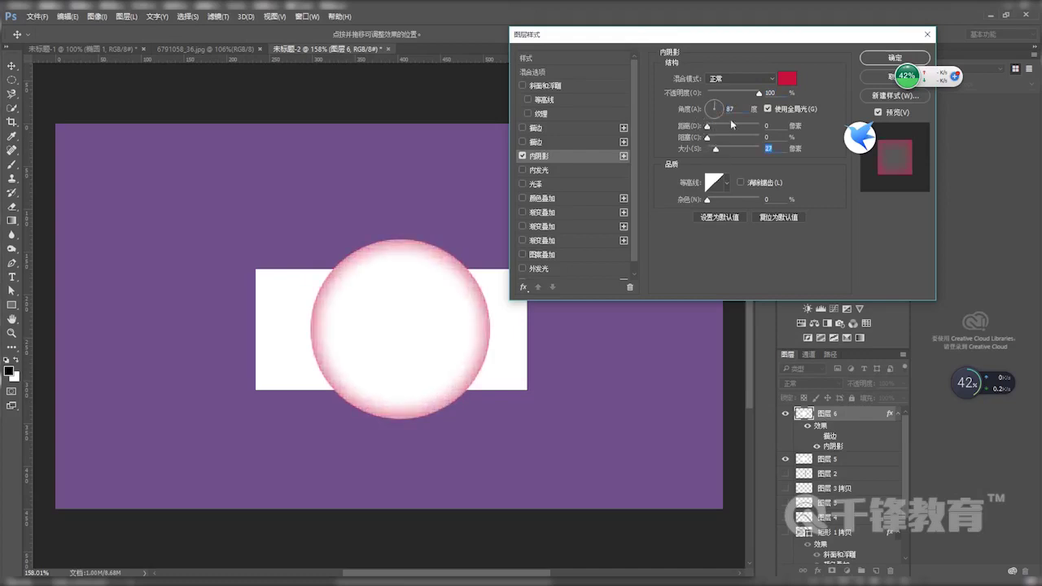
# Darken the inner shadow's colour to a deep red.
pyautogui.click(787, 78)
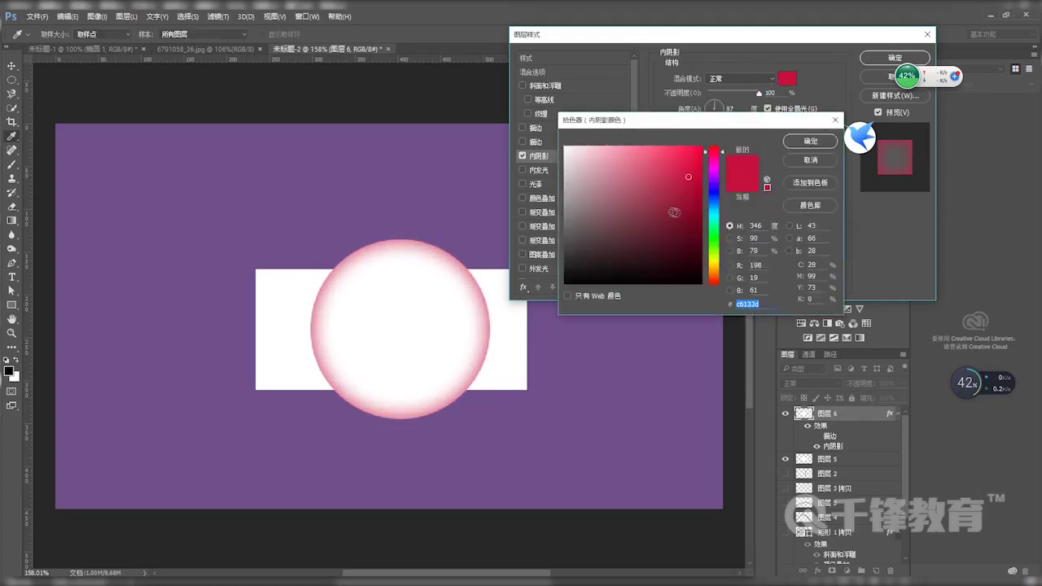
pyautogui.moveTo(675, 212); pyautogui.dragTo(693, 232)
pyautogui.click(789, 142)
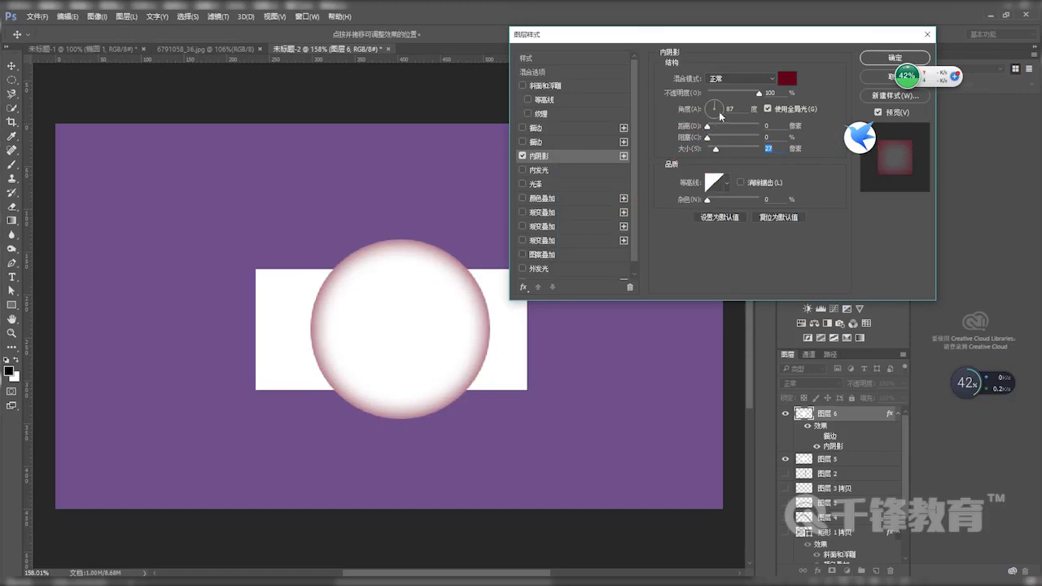
# Turn off global light for the inner shadow and set its distance to 41 px and size to 57 px.
pyautogui.moveTo(717, 108)
pyautogui.mouseDown()
pyautogui.moveTo(723, 119)
pyautogui.moveTo(713, 128)
pyautogui.moveTo(726, 128)
pyautogui.moveTo(722, 117)
pyautogui.moveTo(707, 119)
pyautogui.moveTo(716, 107)
pyautogui.mouseUp()
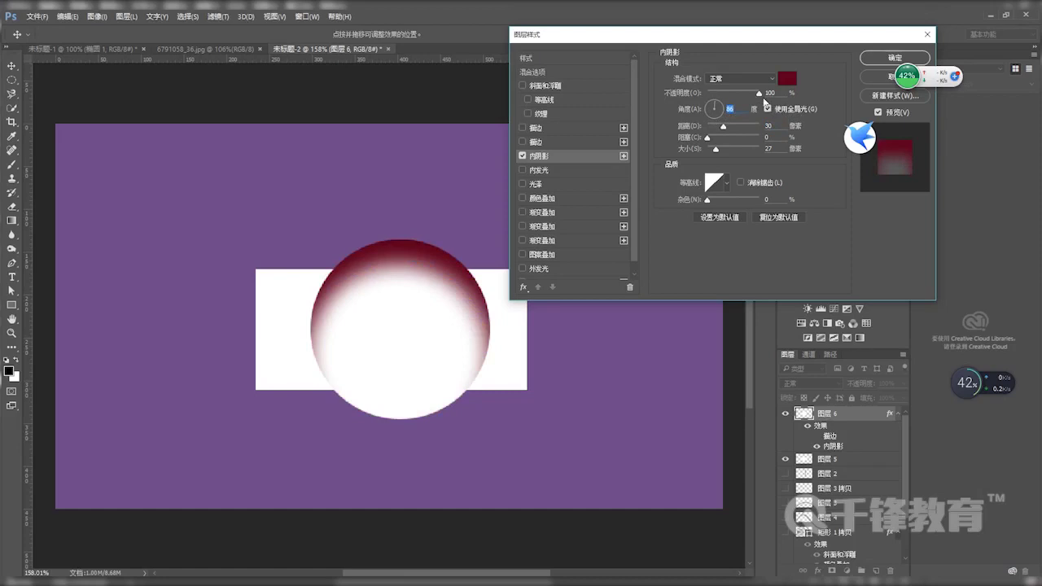
pyautogui.click(767, 109)
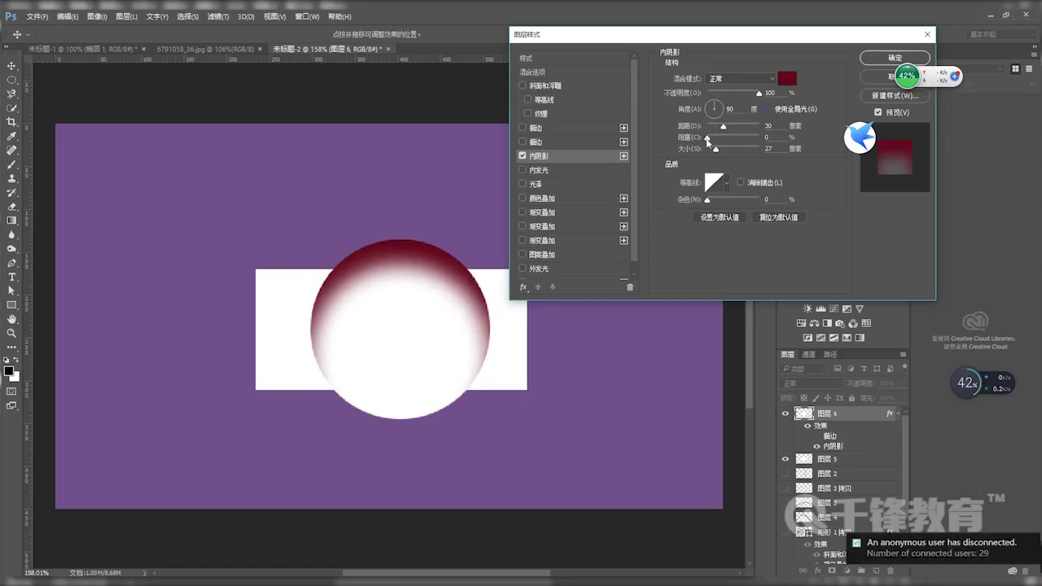
pyautogui.moveTo(727, 130); pyautogui.dragTo(724, 152)
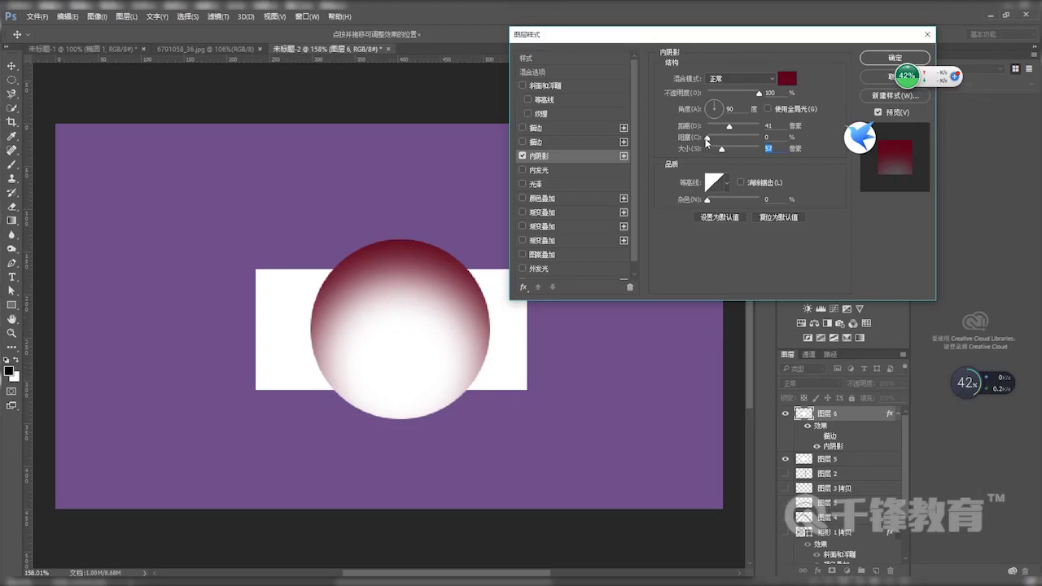
# Try the inner shadow's choke at 100%, return it to 0%, and reduce the size to 0 px and the distance to almost nothing.
pyautogui.moveTo(706, 141); pyautogui.dragTo(767, 144)
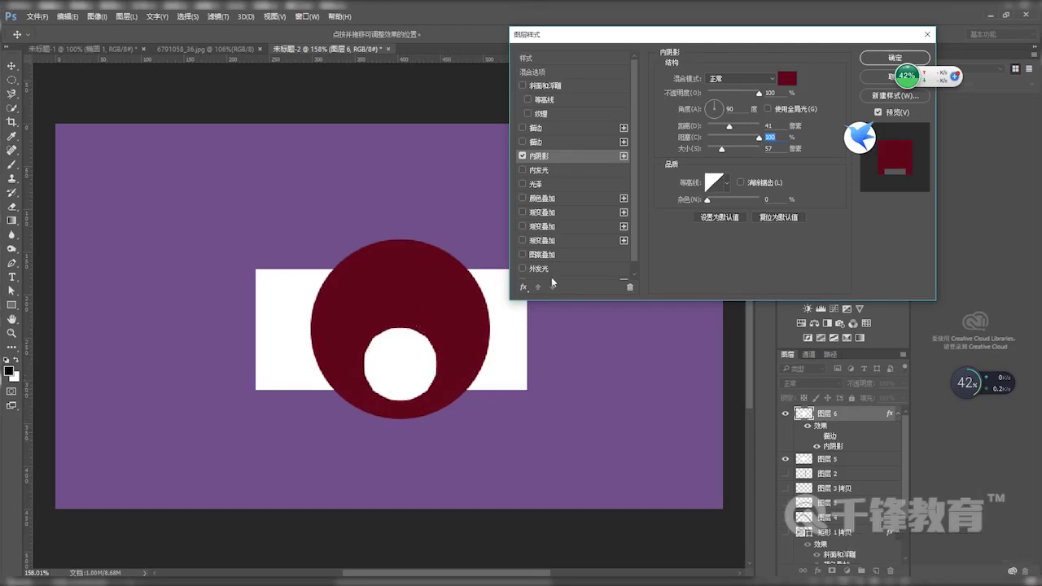
pyautogui.write('0')
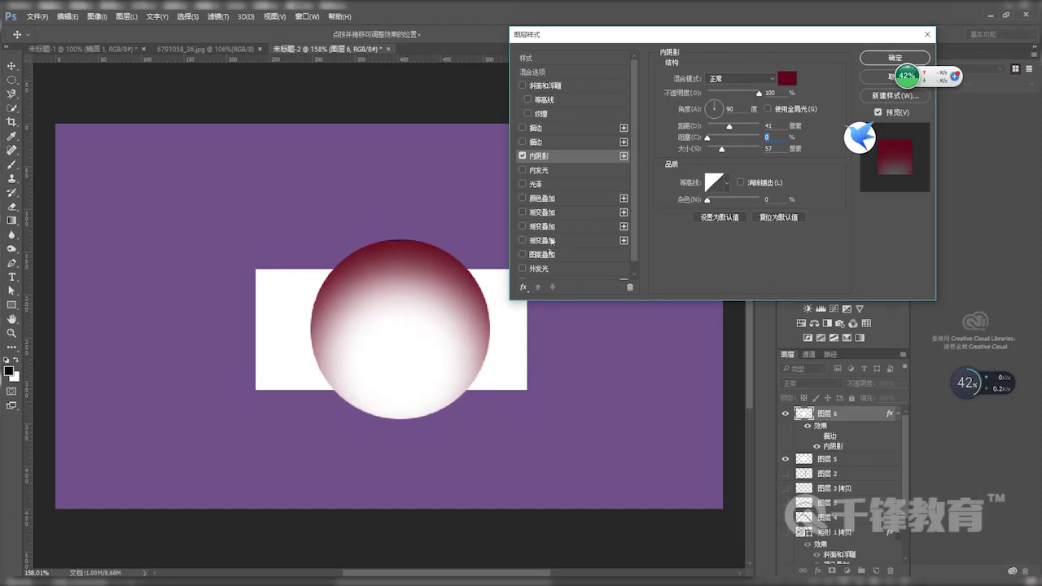
pyautogui.moveTo(722, 150); pyautogui.dragTo(694, 164)
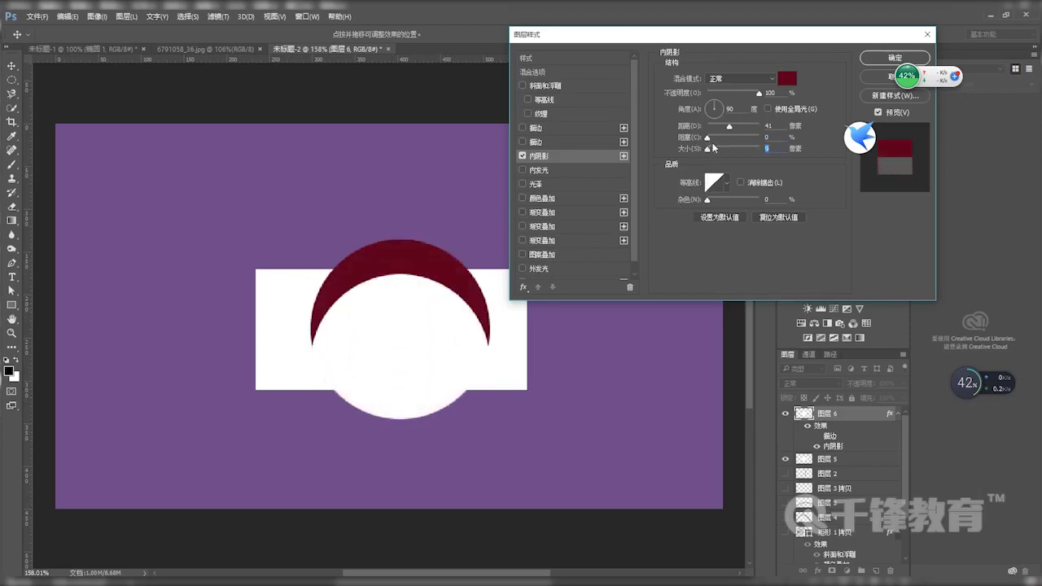
pyautogui.moveTo(730, 128); pyautogui.dragTo(684, 132)
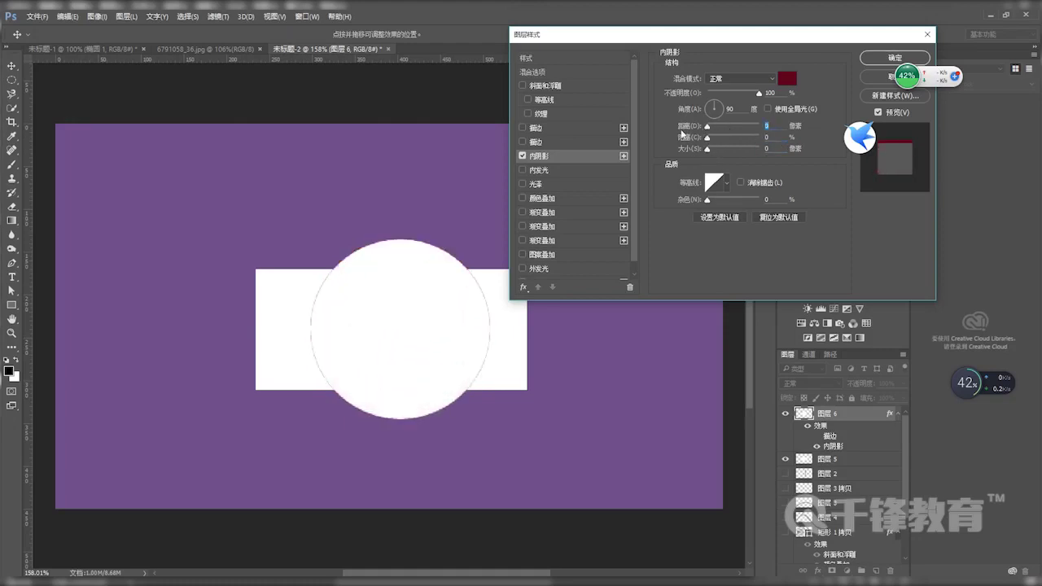
# Replace the circle's inner shadow with an Inner Glow and set the glow's size to 76 px.
pyautogui.click(561, 175)
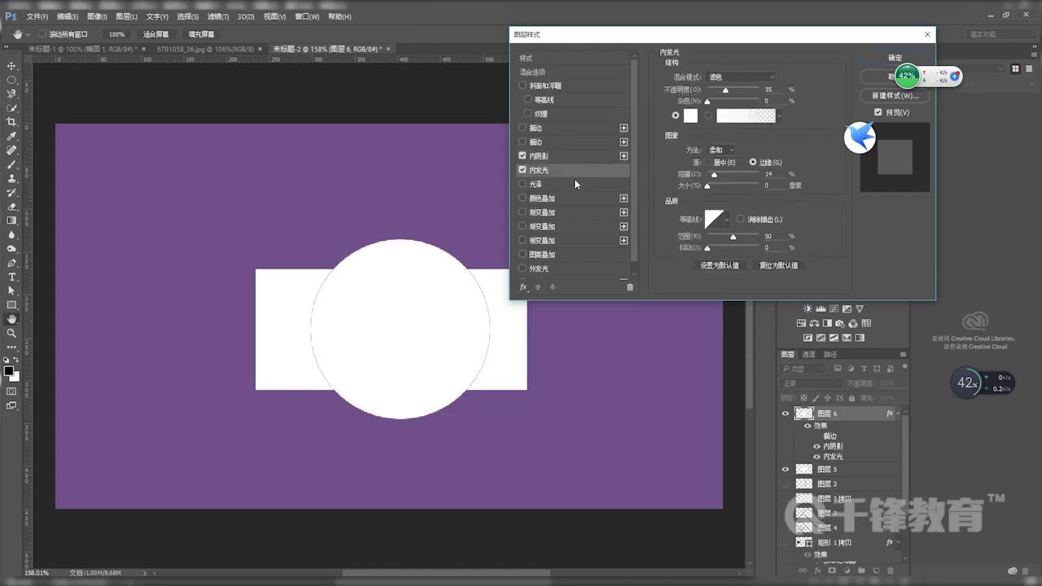
pyautogui.click(522, 155)
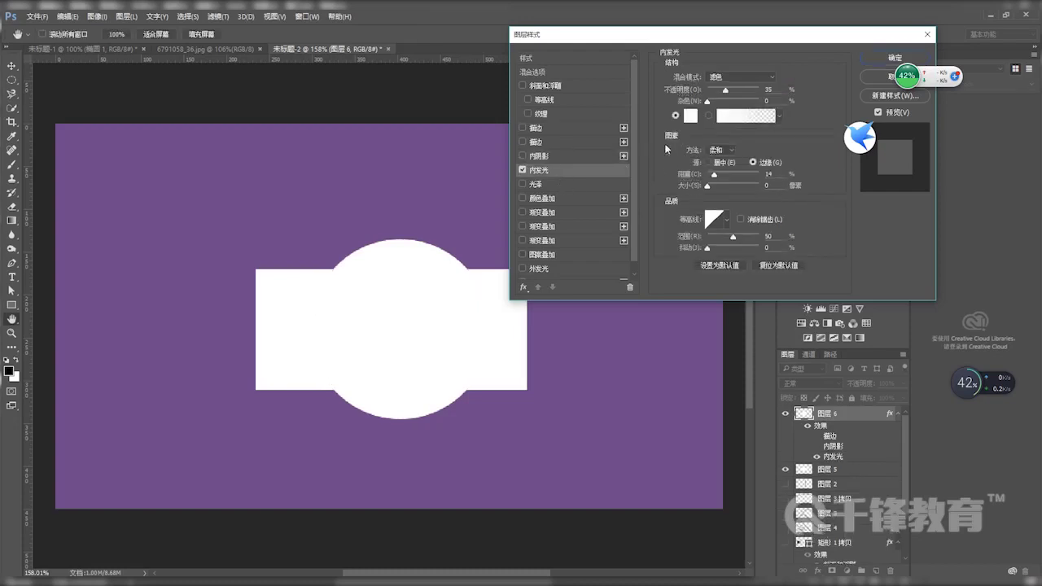
pyautogui.moveTo(708, 189); pyautogui.dragTo(727, 189)
# Set the inner glow's blend mode to Normal (正常) and its colour to a medium dark red.
pyautogui.click(737, 75)
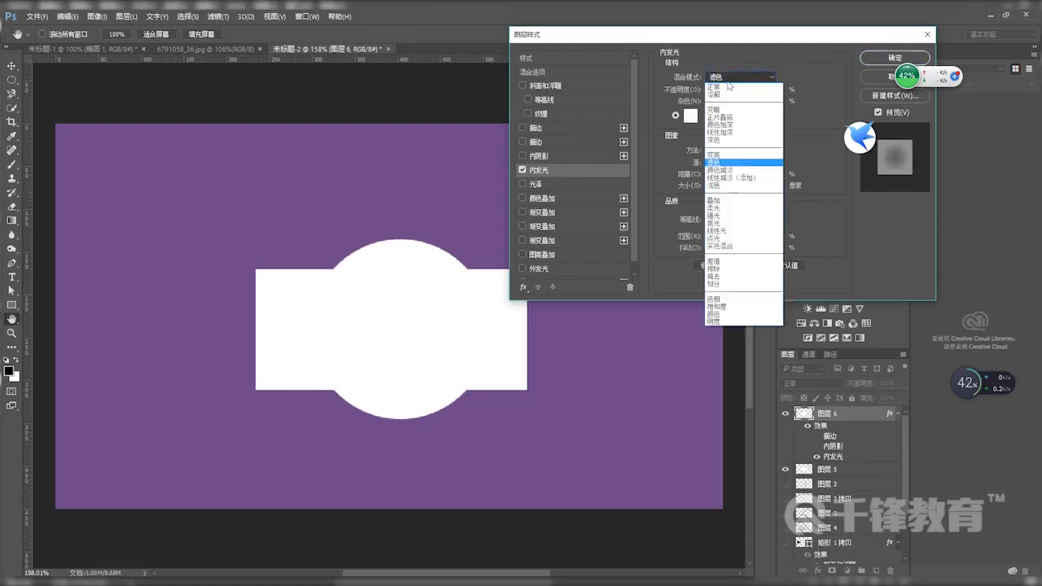
pyautogui.click(722, 79)
pyautogui.click(692, 116)
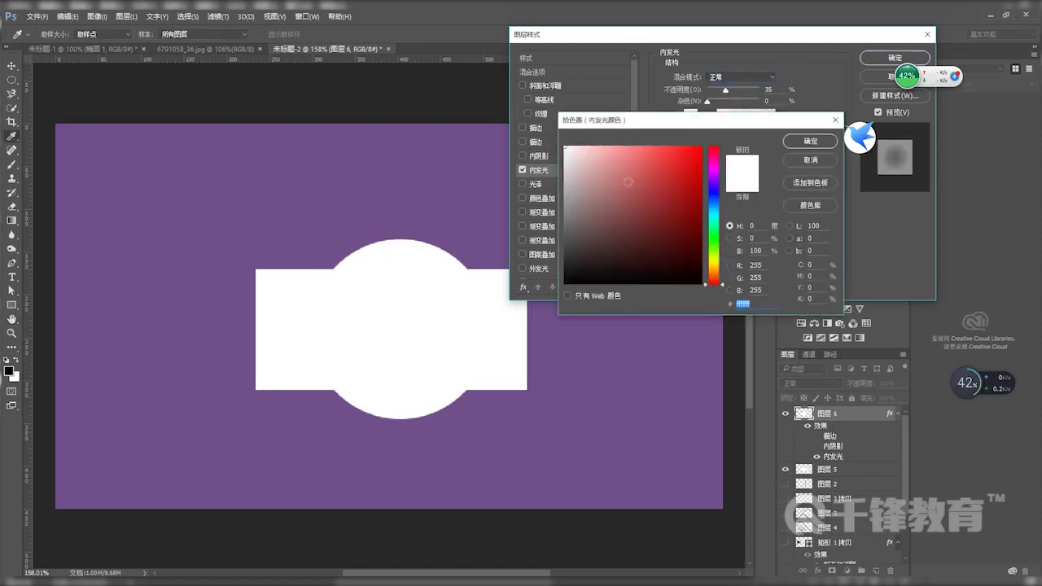
pyautogui.click(659, 195)
pyautogui.click(795, 141)
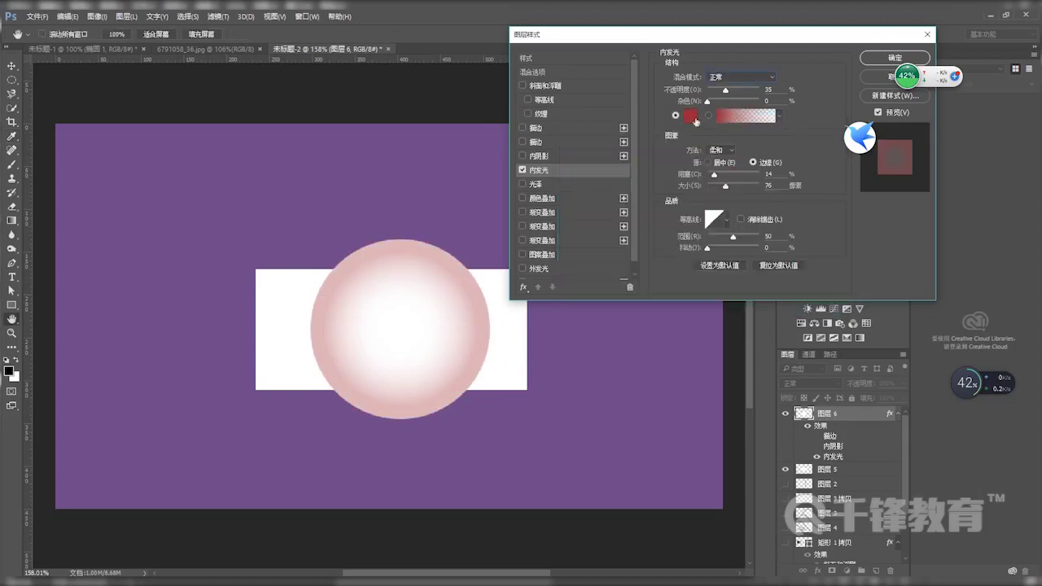
# Set the inner glow's choke to 17%, size to 68 px and opacity to 43%, and change its colour to black.
pyautogui.moveTo(712, 174)
pyautogui.mouseDown()
pyautogui.moveTo(764, 168)
pyautogui.moveTo(717, 173)
pyautogui.moveTo(741, 188)
pyautogui.moveTo(724, 188)
pyautogui.mouseUp()
pyautogui.moveTo(726, 91); pyautogui.dragTo(730, 92)
pyautogui.click(690, 114)
pyautogui.moveTo(670, 267); pyautogui.dragTo(687, 284)
pyautogui.click(806, 141)
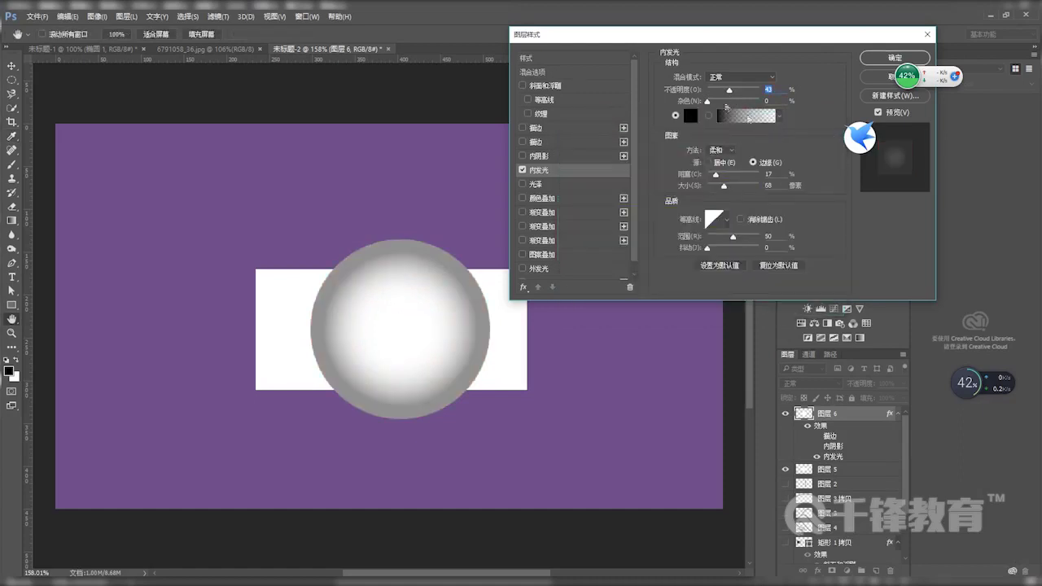
# Try the inner glow at 100% opacity, reduce its size to 16 px, and lower the opacity to 36%.
pyautogui.moveTo(730, 92); pyautogui.dragTo(765, 90)
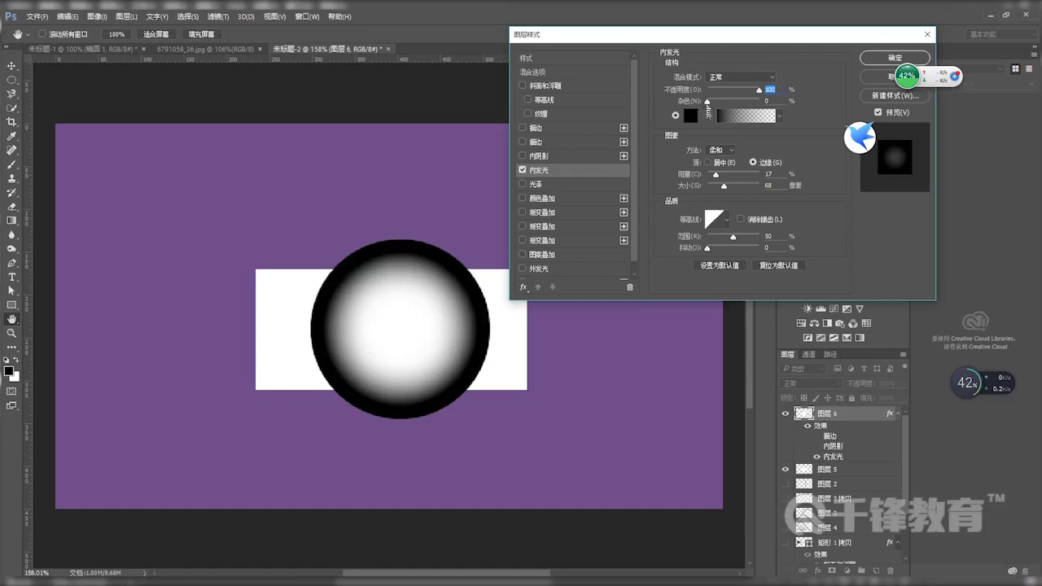
pyautogui.moveTo(723, 188); pyautogui.dragTo(716, 191)
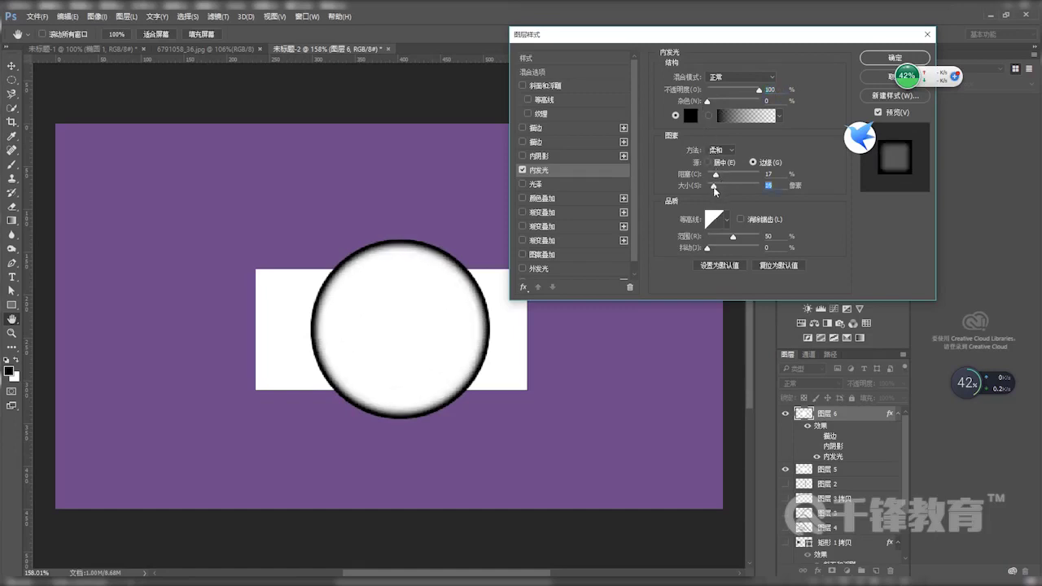
pyautogui.moveTo(758, 90); pyautogui.dragTo(725, 93)
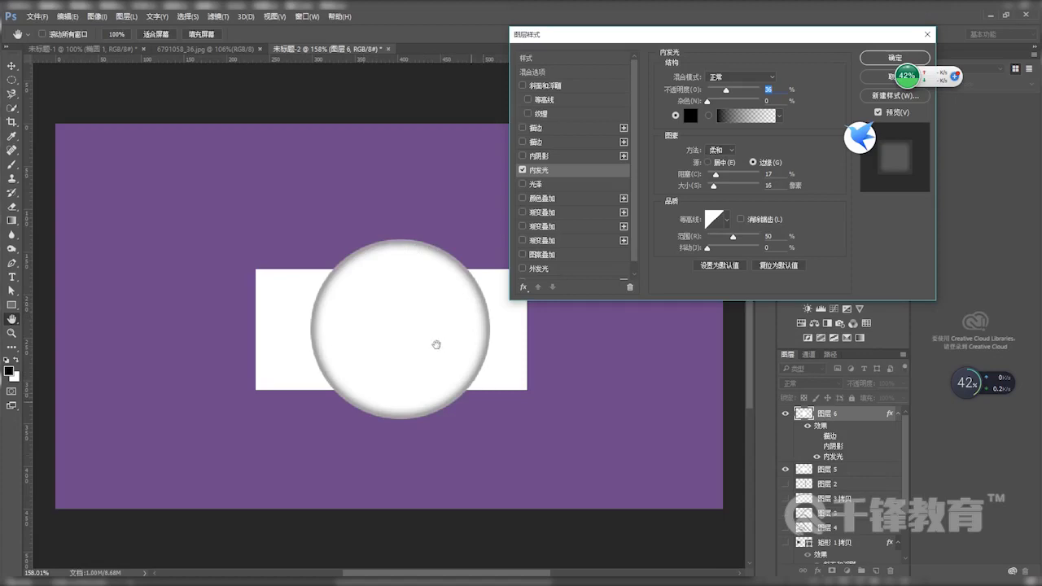
# Turn off the inner glow, toggle Satin on and off, and enable Color Overlay for the circle.
pyautogui.click(522, 171)
pyautogui.click(521, 185)
pyautogui.click(522, 185)
pyautogui.click(522, 198)
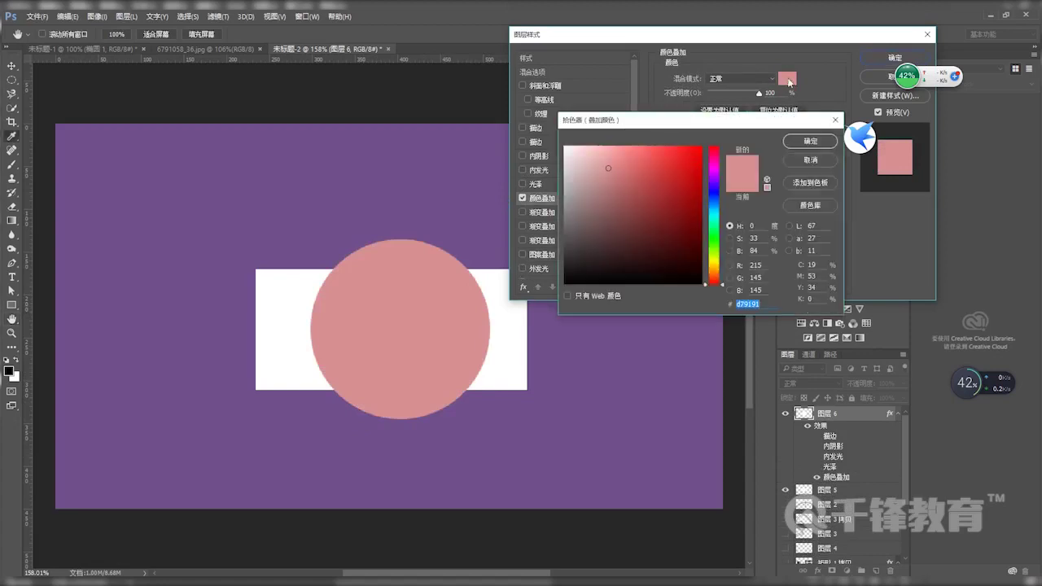
pyautogui.click(786, 79)
pyautogui.click(676, 195)
pyautogui.moveTo(677, 184)
pyautogui.mouseDown()
pyautogui.moveTo(700, 147)
pyautogui.moveTo(674, 205)
pyautogui.moveTo(648, 209)
pyautogui.moveTo(672, 167)
pyautogui.moveTo(700, 157)
pyautogui.mouseUp()
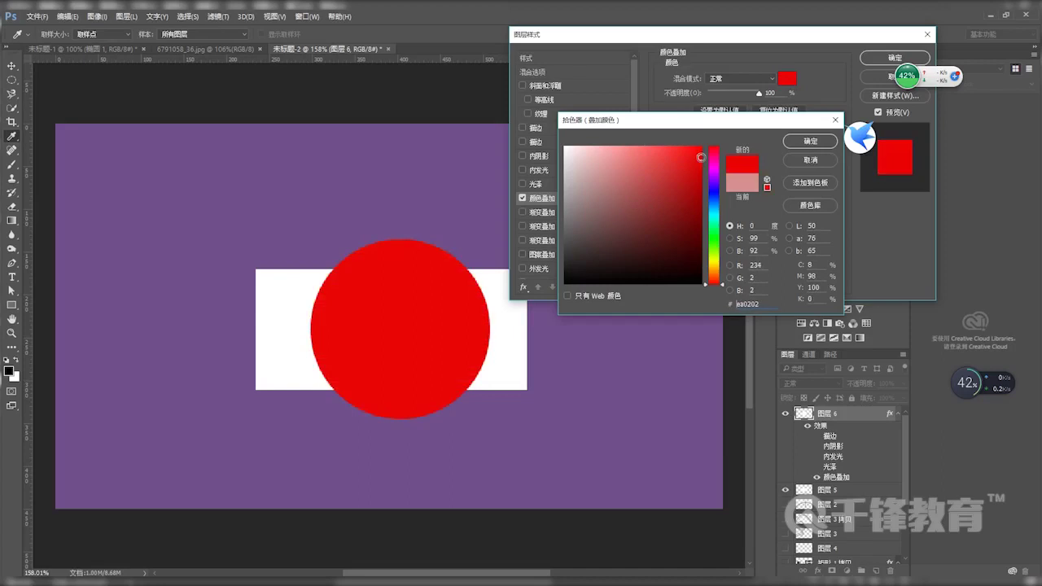
pyautogui.click(806, 161)
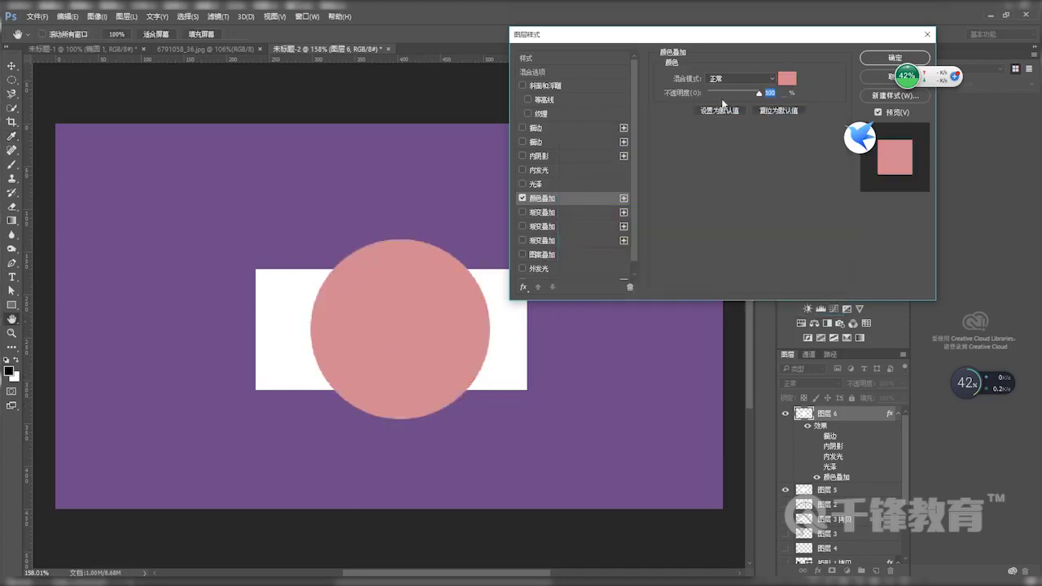
# Drop the colour overlay's opacity to 0%, set its colour to bright red ff3a3a, and raise the opacity to 55%.
pyautogui.moveTo(759, 96); pyautogui.dragTo(688, 104)
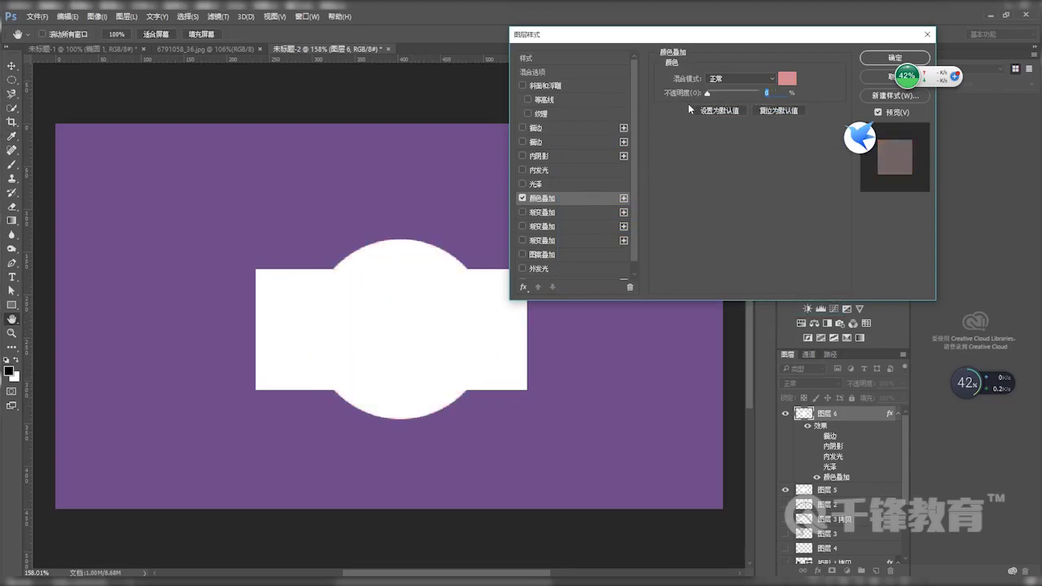
pyautogui.click(784, 79)
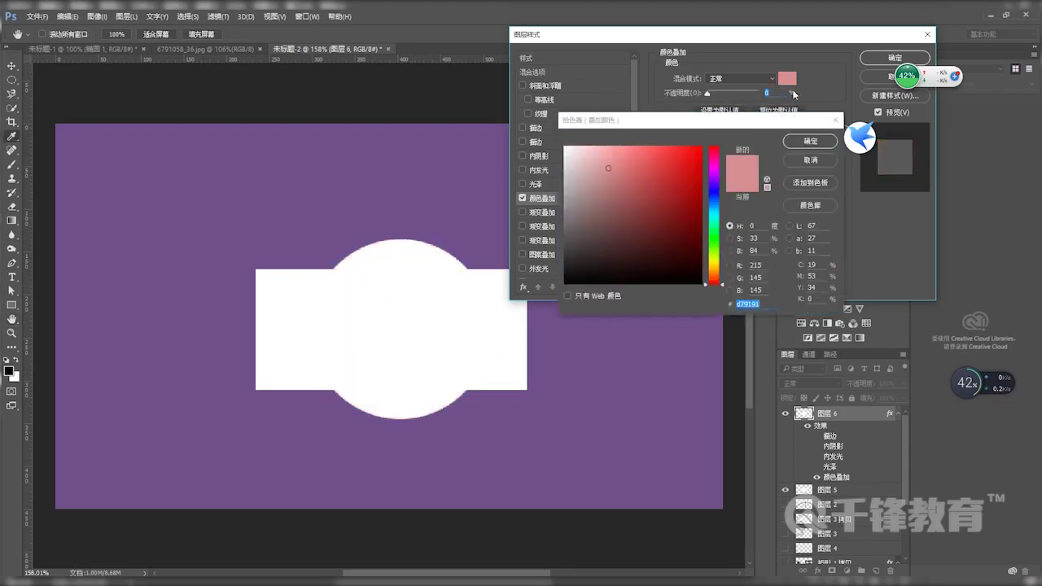
pyautogui.click(637, 149)
pyautogui.click(699, 148)
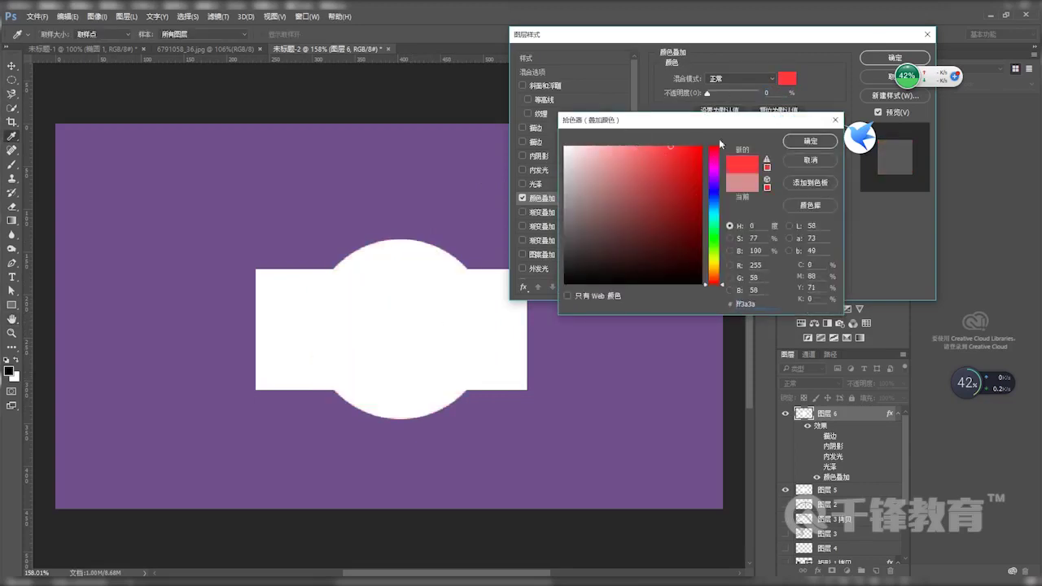
pyautogui.click(810, 141)
pyautogui.moveTo(708, 92); pyautogui.dragTo(735, 96)
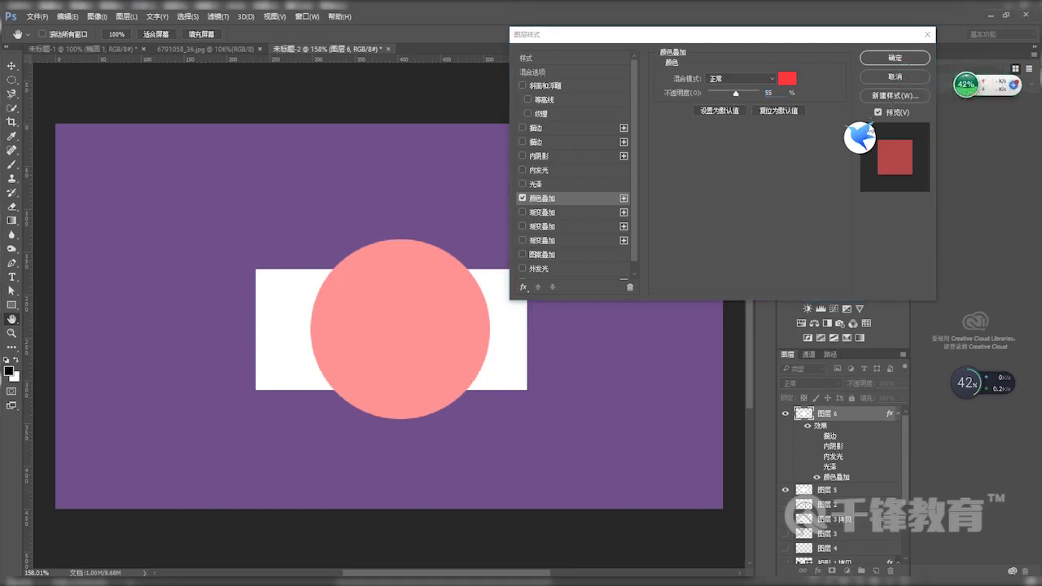
# Switch off the effect preview, set the overlay colour to dark red 9c1d1d, and apply the layer style.
pyautogui.click(878, 112)
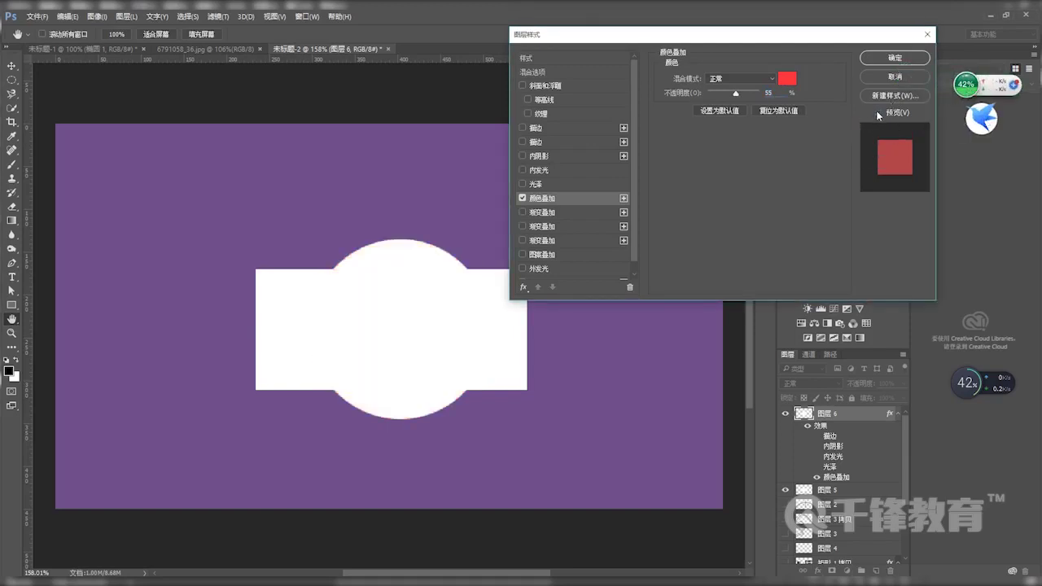
pyautogui.click(788, 79)
pyautogui.click(677, 200)
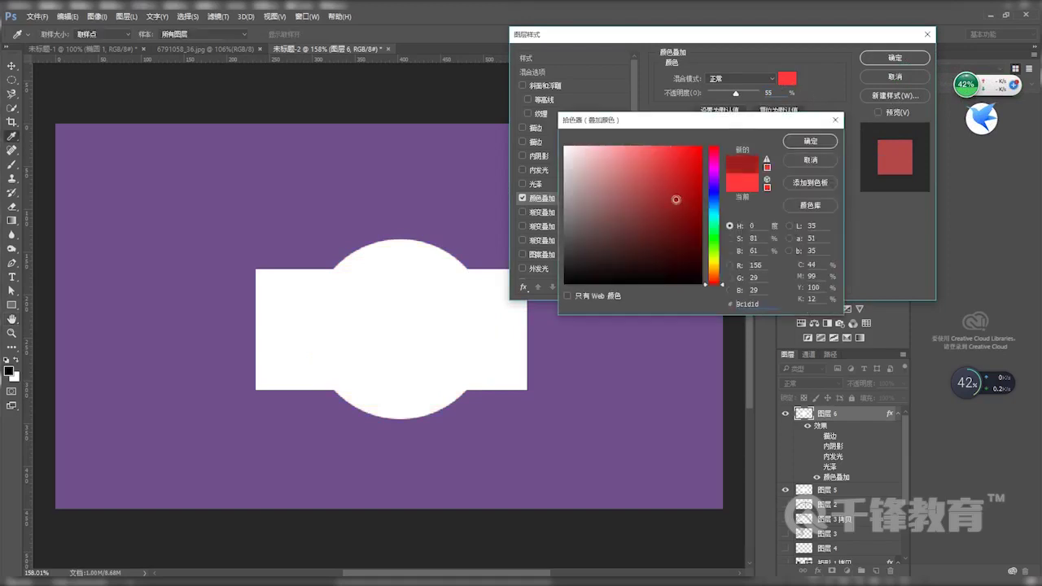
pyautogui.click(796, 146)
pyautogui.click(895, 58)
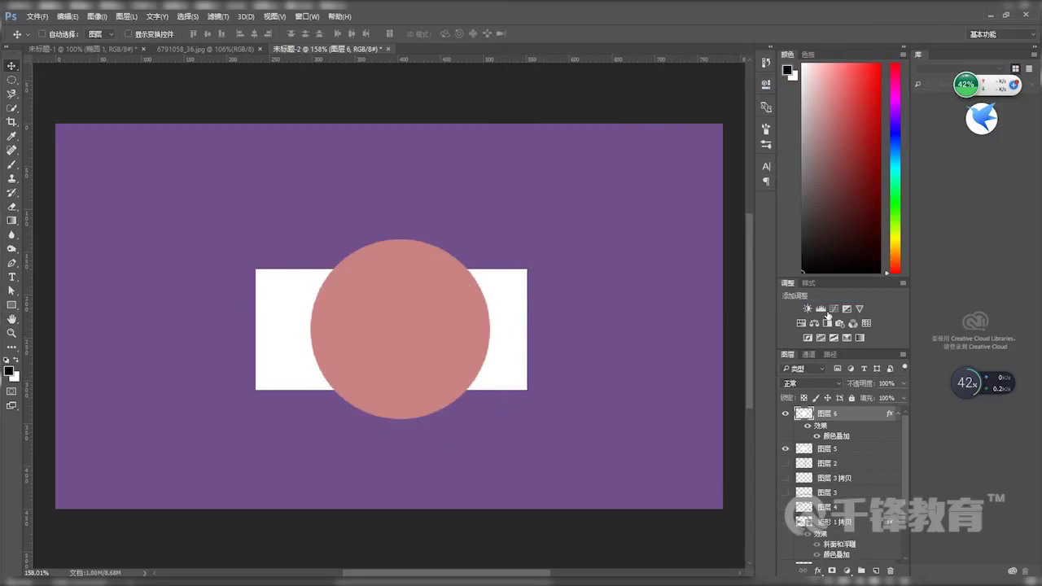
# Reopen the circle's colour overlay with preview on, and set its opacity to 29% and its colour to magenta cd0c8b.
pyautogui.doubleClick(836, 435)
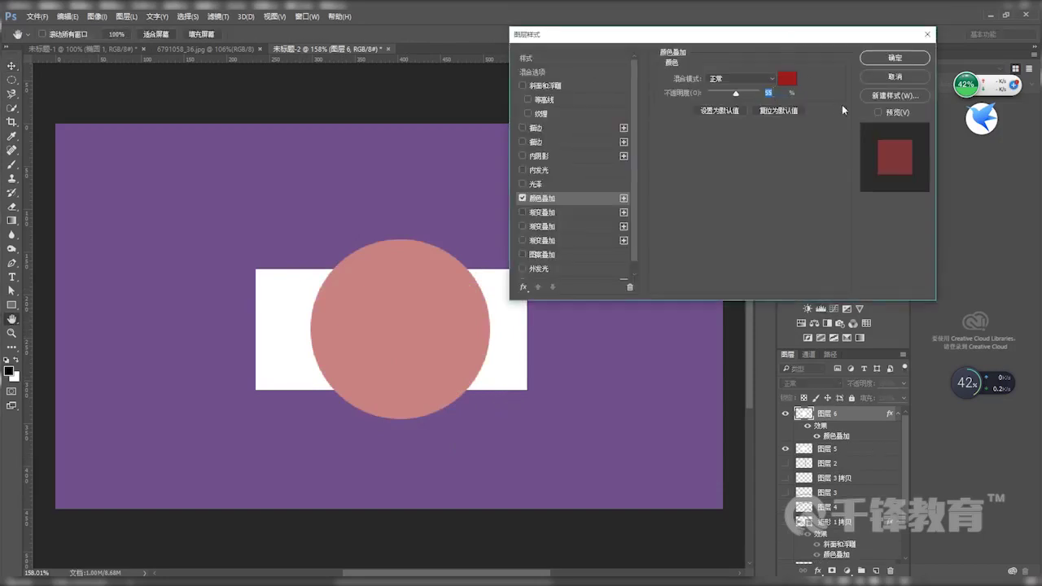
pyautogui.click(877, 111)
pyautogui.moveTo(736, 93)
pyautogui.mouseDown()
pyautogui.moveTo(761, 95)
pyautogui.moveTo(700, 94)
pyautogui.moveTo(722, 95)
pyautogui.mouseUp()
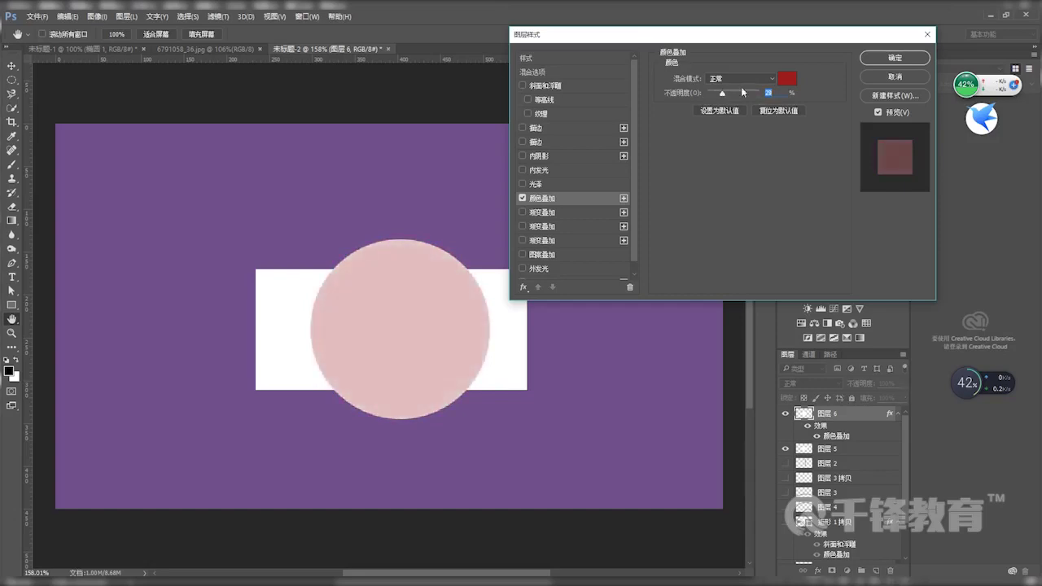
pyautogui.click(782, 79)
pyautogui.moveTo(714, 180)
pyautogui.mouseDown()
pyautogui.moveTo(717, 165)
pyautogui.moveTo(694, 173)
pyautogui.mouseUp()
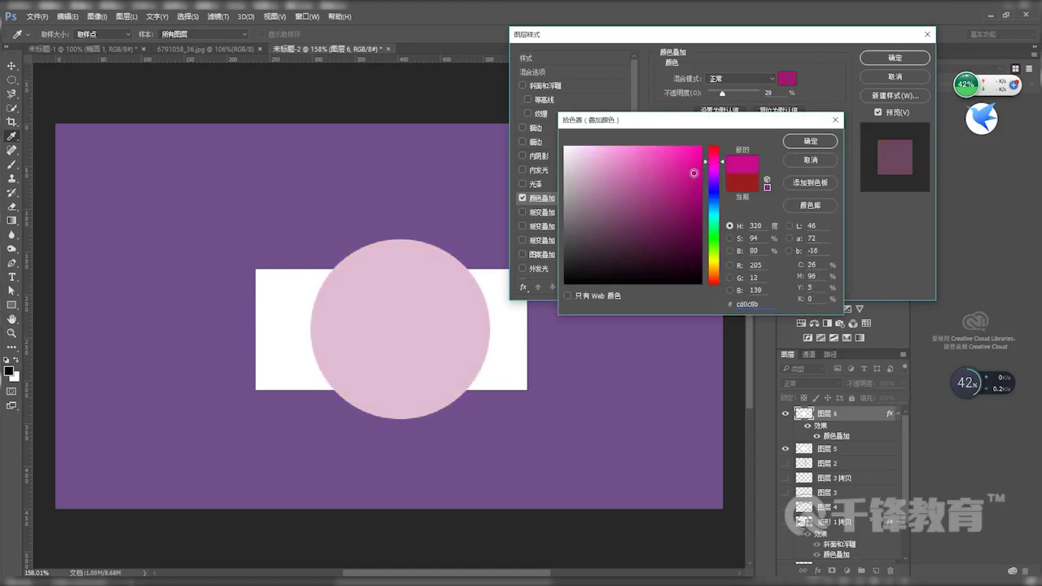
pyautogui.click(801, 142)
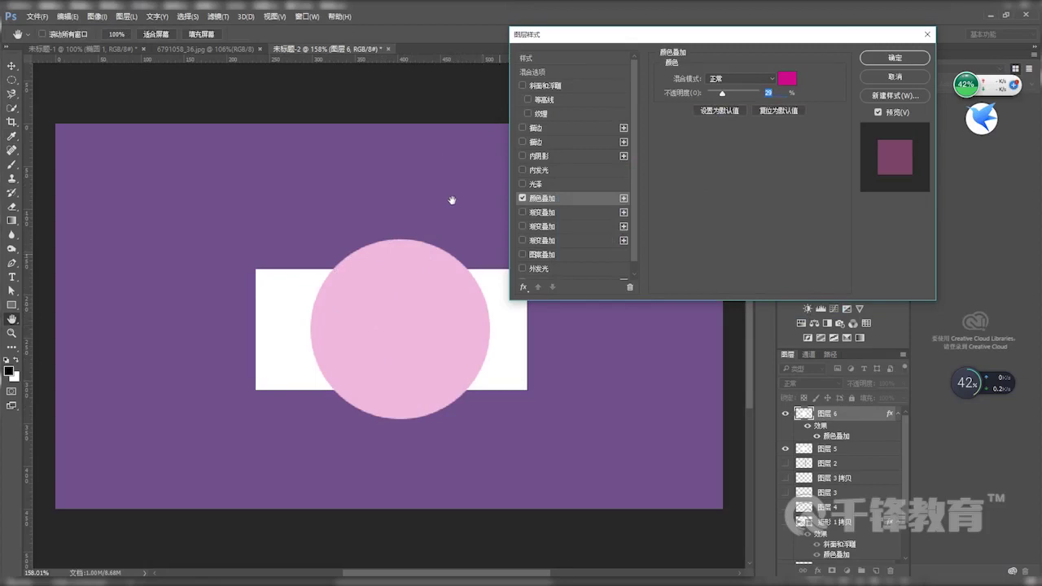
# Replace the circle's colour overlay with a Gradient Overlay and open its gradient for editing.
pyautogui.click(522, 199)
pyautogui.click(523, 213)
pyautogui.click(556, 215)
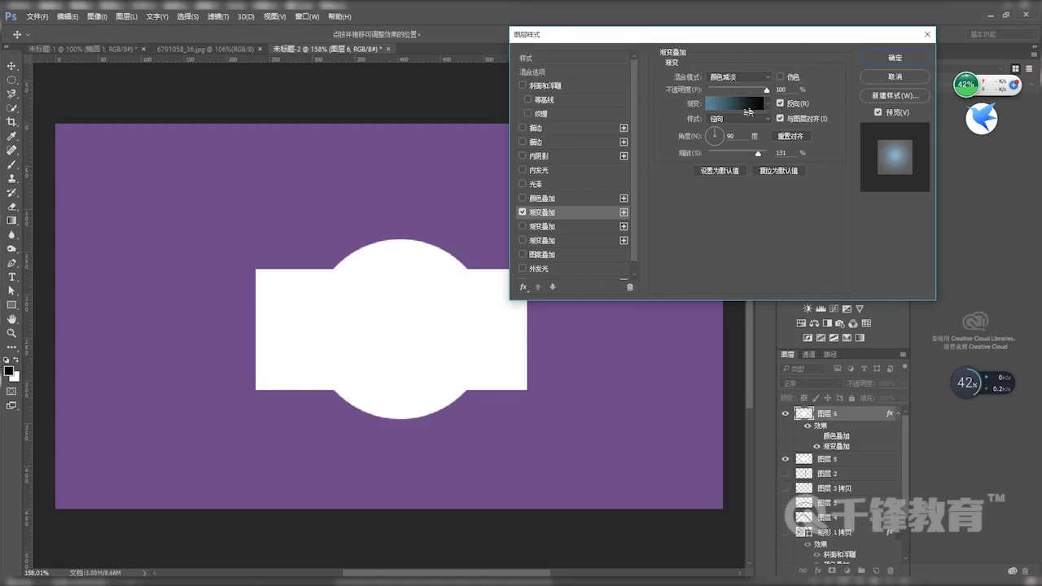
pyautogui.click(741, 106)
pyautogui.moveTo(802, 252); pyautogui.dragTo(638, 114)
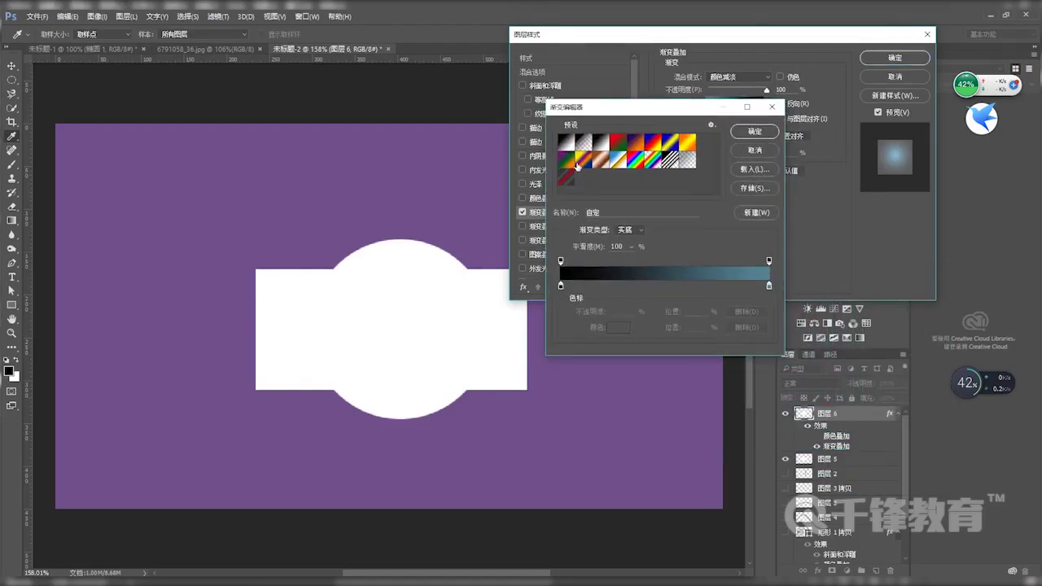
# Examine the gradient type options and the colour and opacity stops, keeping the type Solid (实底).
pyautogui.click(631, 231)
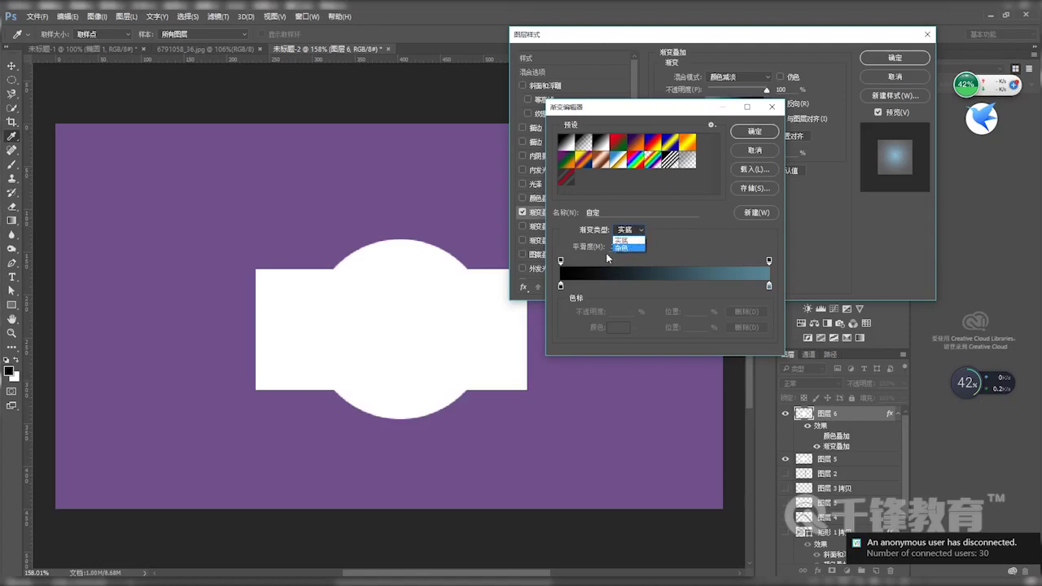
pyautogui.click(625, 241)
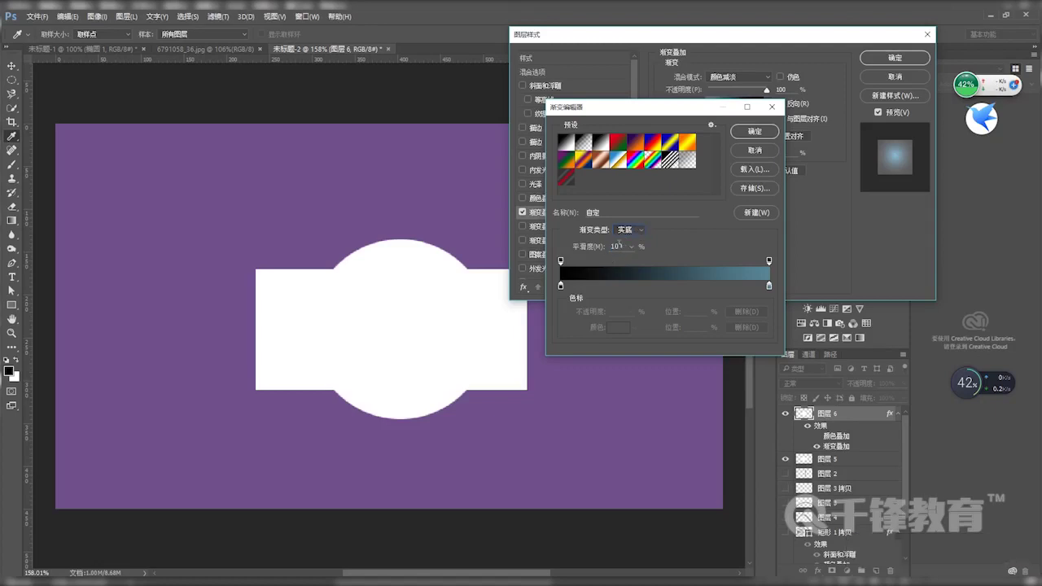
pyautogui.click(560, 286)
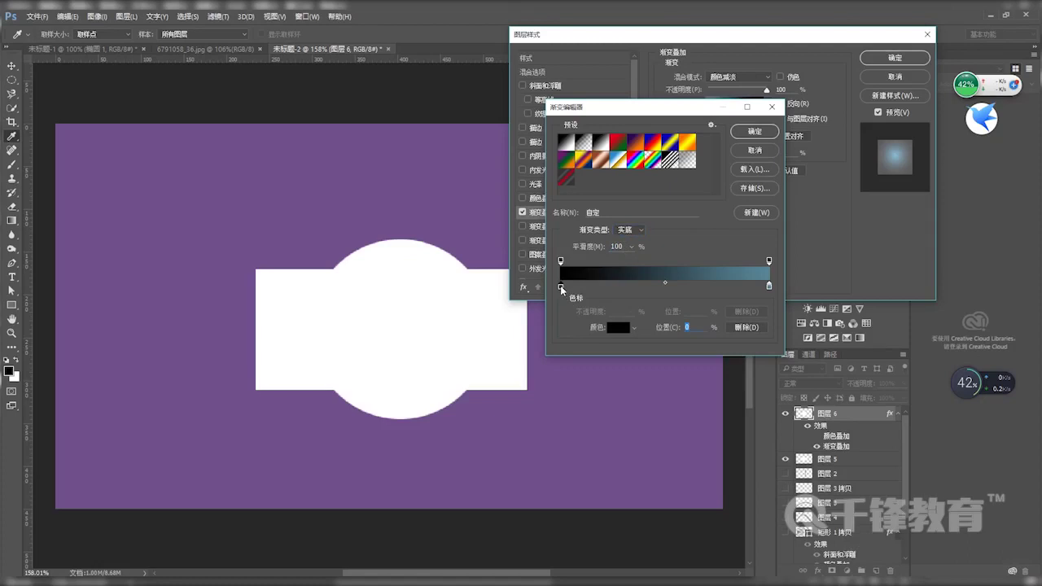
pyautogui.click(769, 286)
pyautogui.click(561, 260)
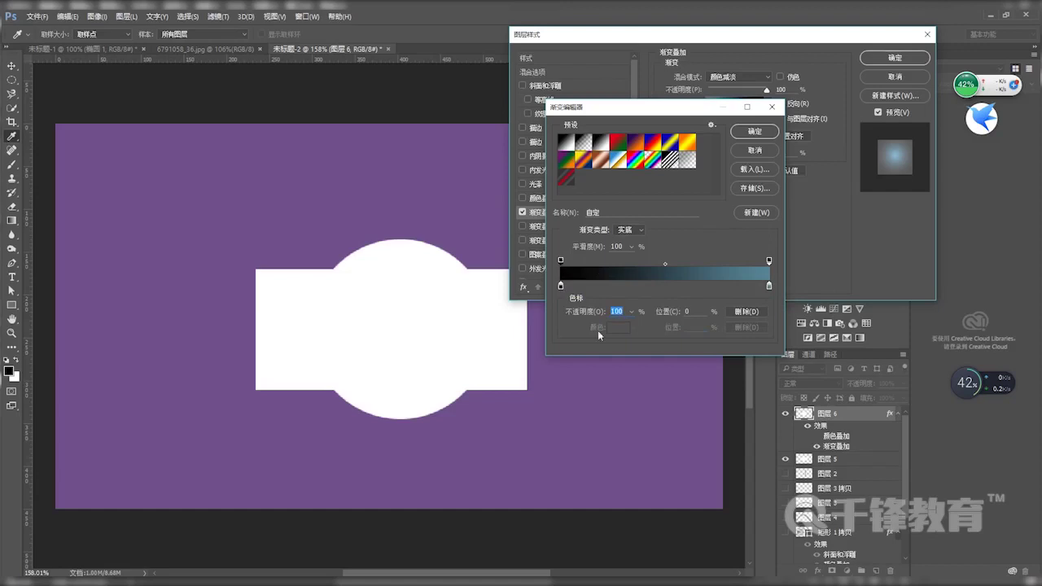
pyautogui.click(560, 286)
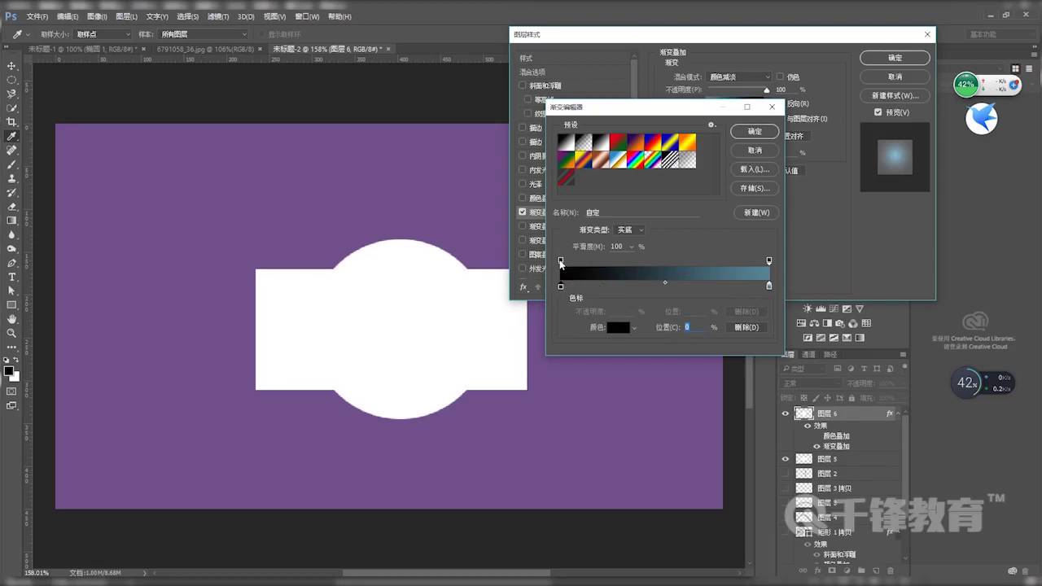
pyautogui.click(561, 262)
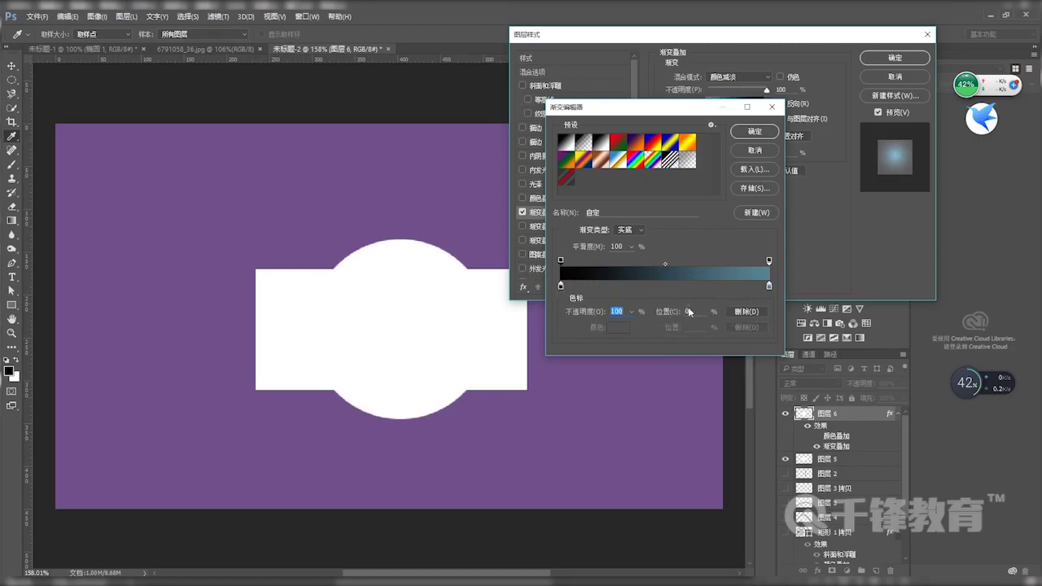
# Change the gradient's black colour stop at position 0% to a strong red.
pyautogui.click(561, 286)
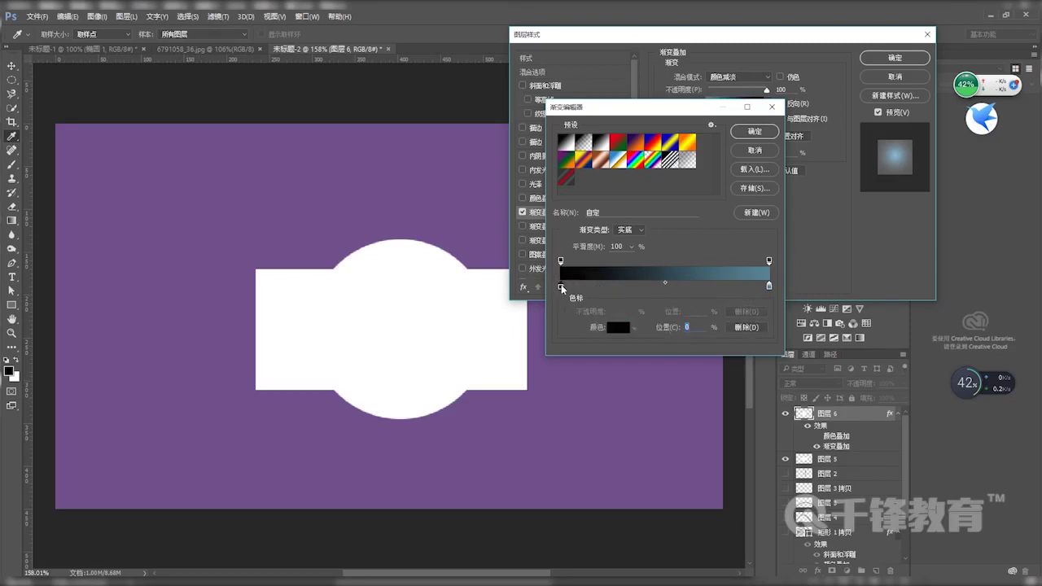
pyautogui.click(612, 328)
pyautogui.click(696, 174)
pyautogui.click(789, 145)
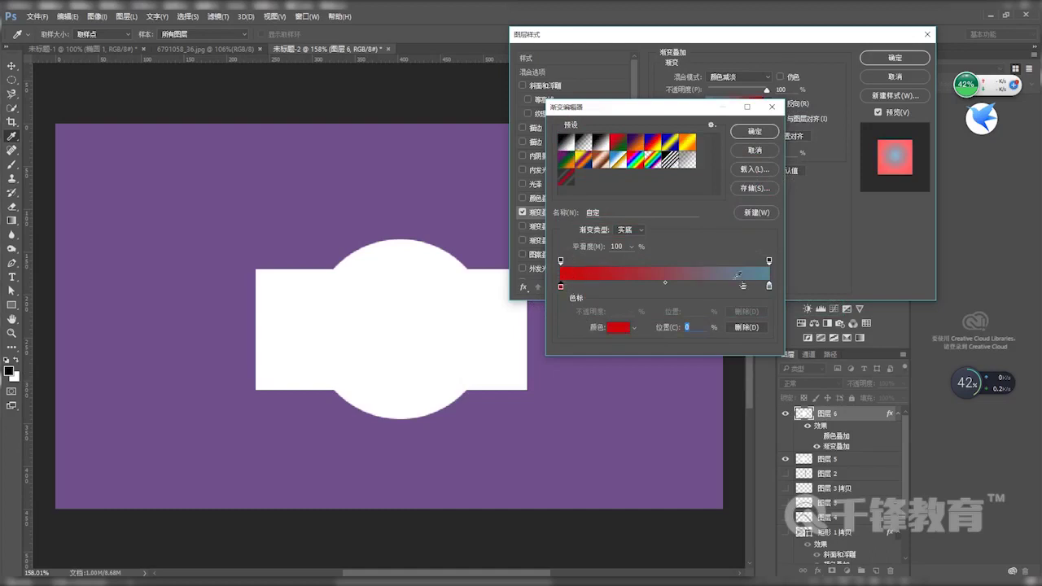
# Change the gradient's end colour stop at position 100% to a more saturated blue.
pyautogui.click(769, 286)
pyautogui.click(618, 327)
pyautogui.moveTo(620, 211); pyautogui.dragTo(677, 191)
pyautogui.click(802, 142)
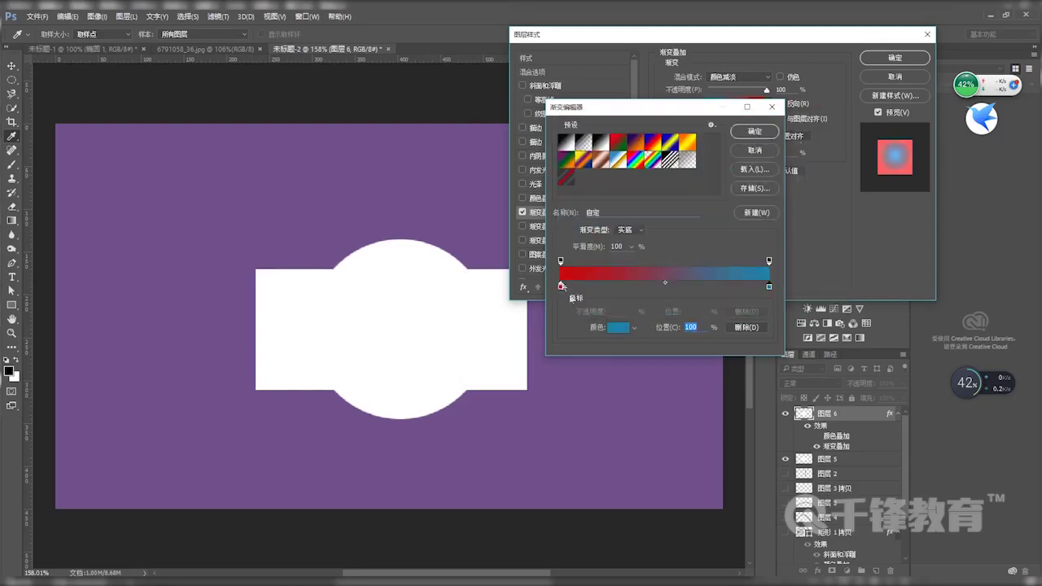
# Set the gradient's opacity stop at position 0% to 0% opacity and add a 100% opacity stop at position 21%.
pyautogui.click(560, 261)
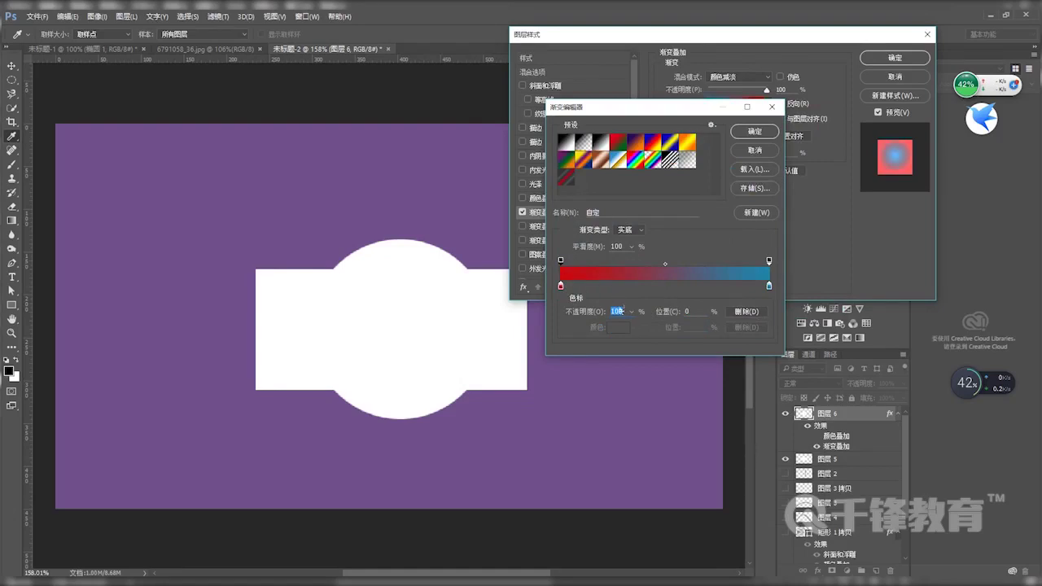
pyautogui.write('0')
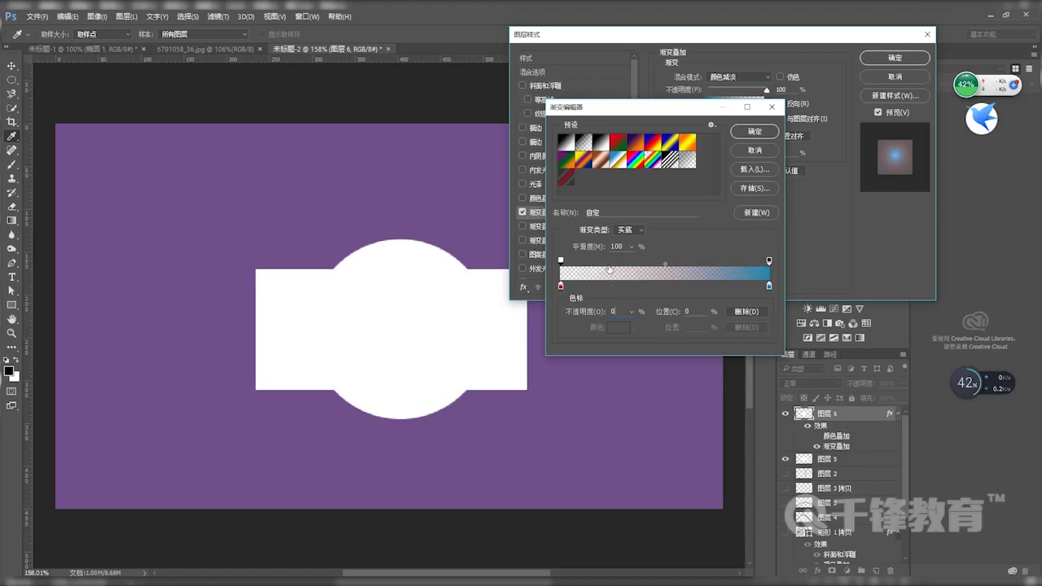
pyautogui.click(604, 262)
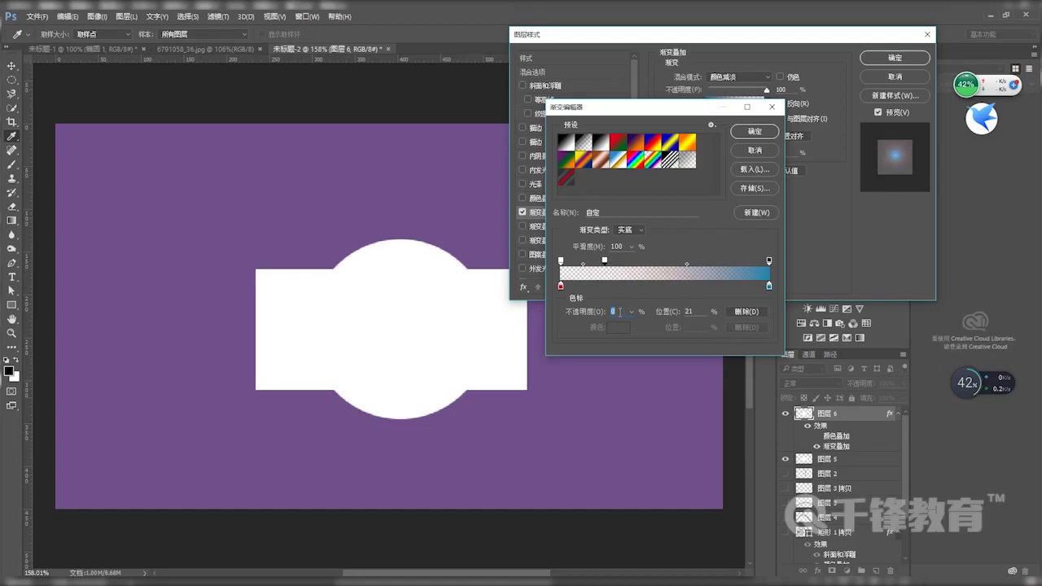
pyautogui.write('100')
pyautogui.press('Return')
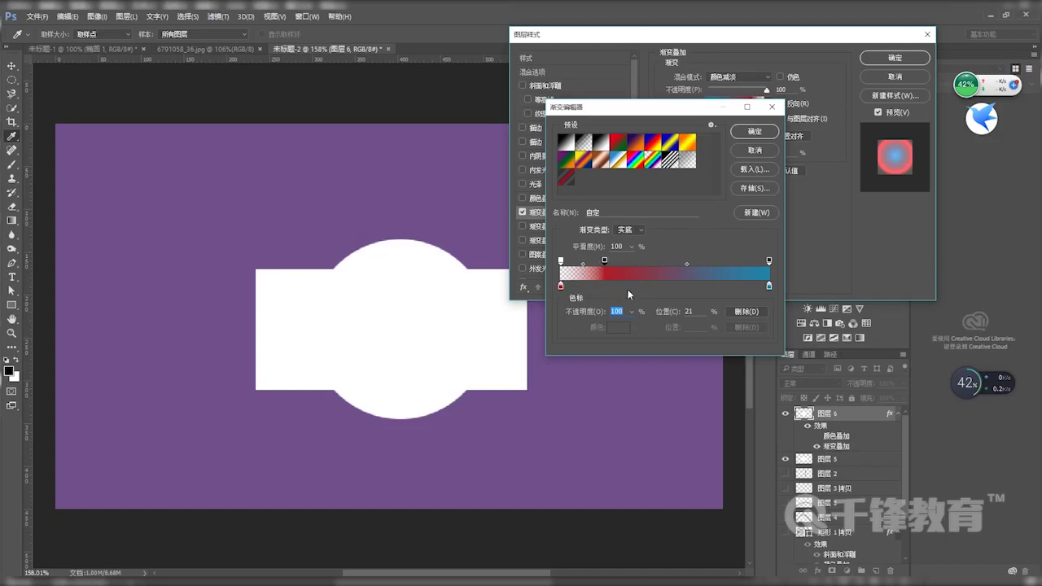
# Add a muted purple-blue colour stop at position 85% of the gradient and apply the edited gradient.
pyautogui.click(617, 287)
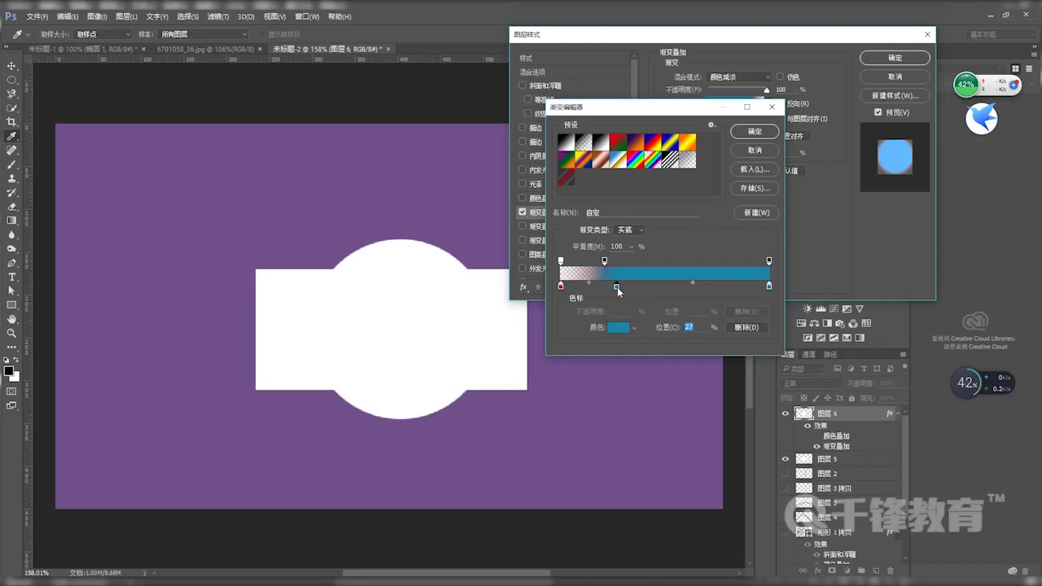
pyautogui.moveTo(617, 289); pyautogui.dragTo(678, 286)
pyautogui.click(645, 271)
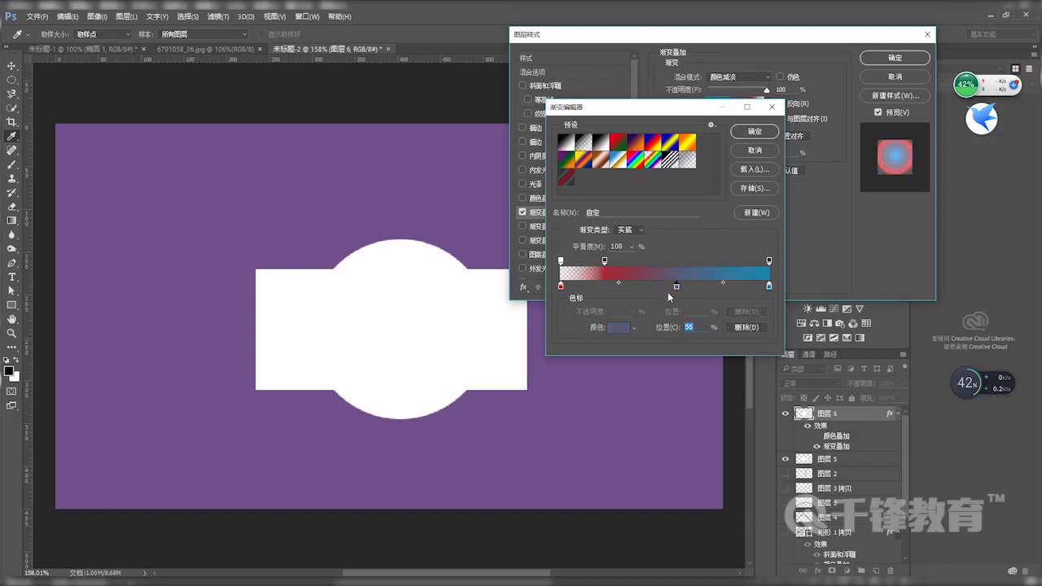
pyautogui.moveTo(676, 288); pyautogui.dragTo(740, 290)
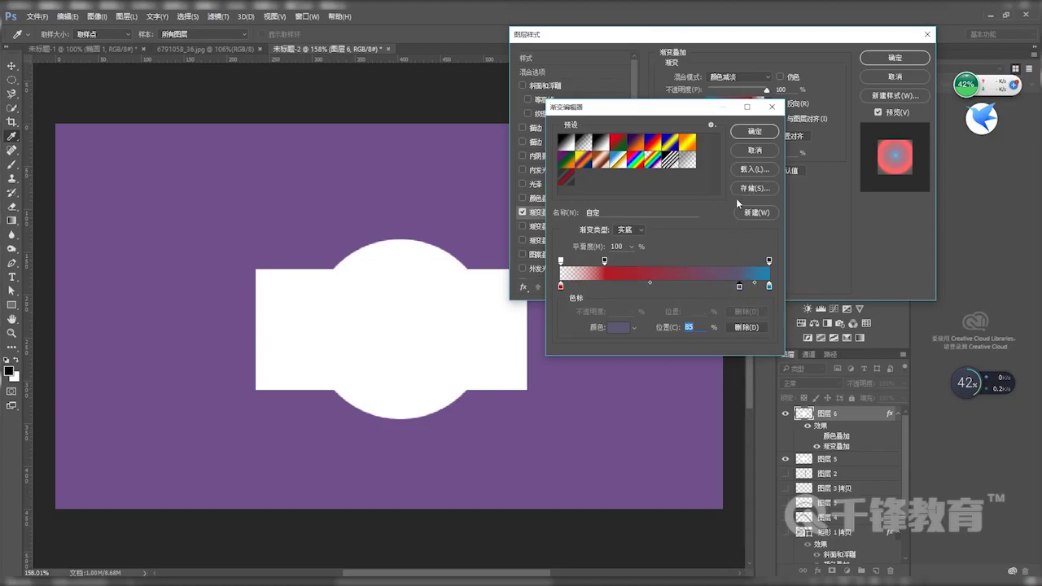
pyautogui.click(755, 132)
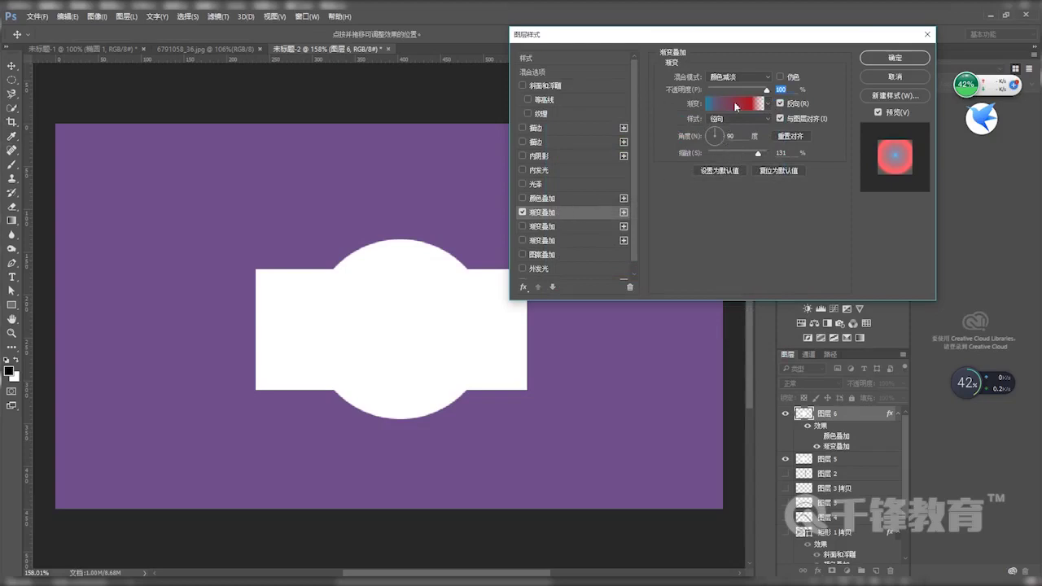
# Set the gradient overlay's blend mode to Normal (正常) and shift the gradient's centre toward the circle's lower right.
pyautogui.click(755, 78)
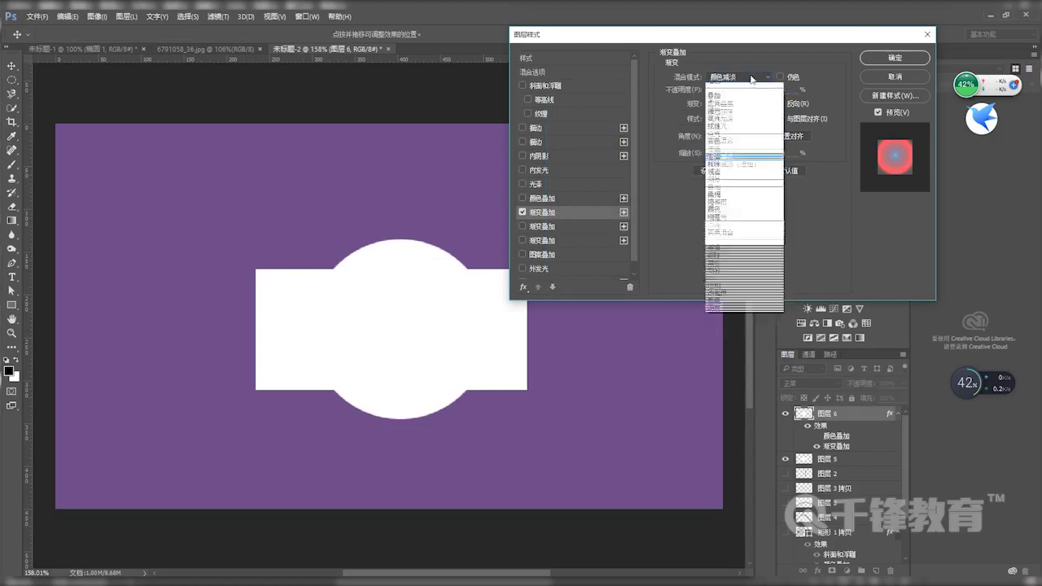
pyautogui.click(736, 88)
pyautogui.moveTo(399, 311); pyautogui.dragTo(410, 333)
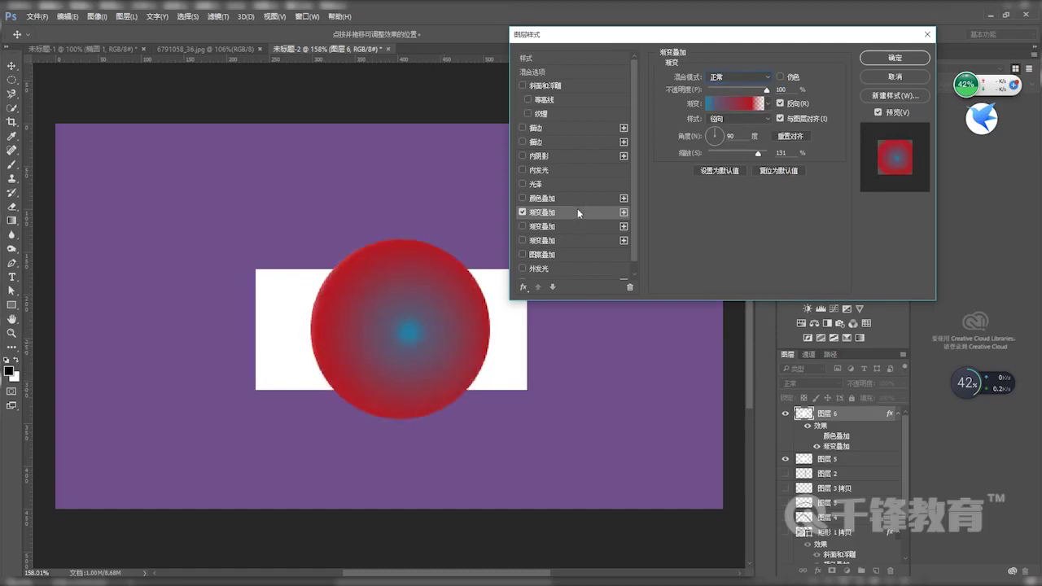
pyautogui.moveTo(409, 335); pyautogui.dragTo(438, 337)
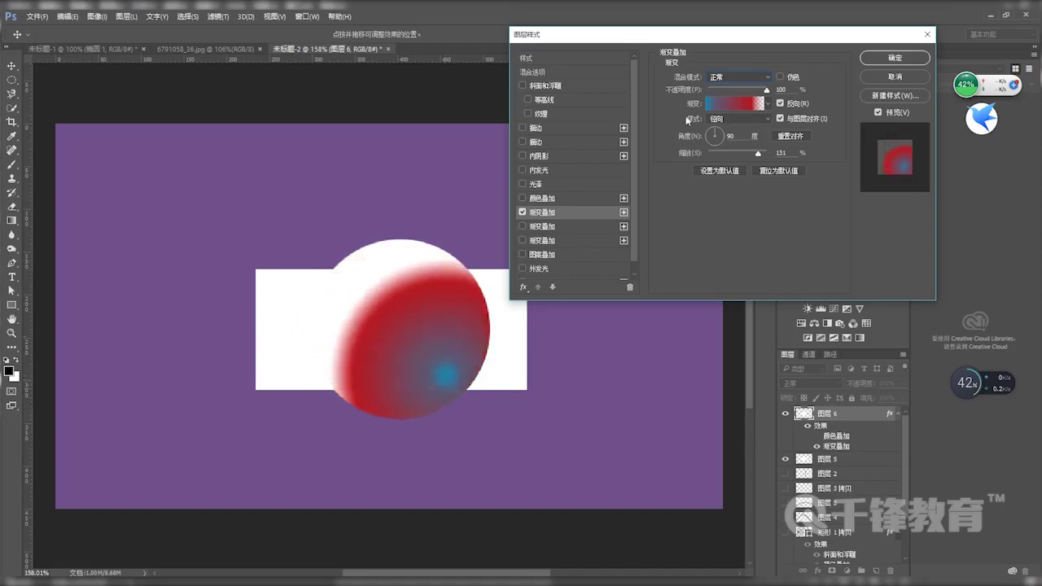
# Replace the overlay's gradient with the black-to-white preset (黑, 白渐变).
pyautogui.click(741, 101)
pyautogui.click(605, 148)
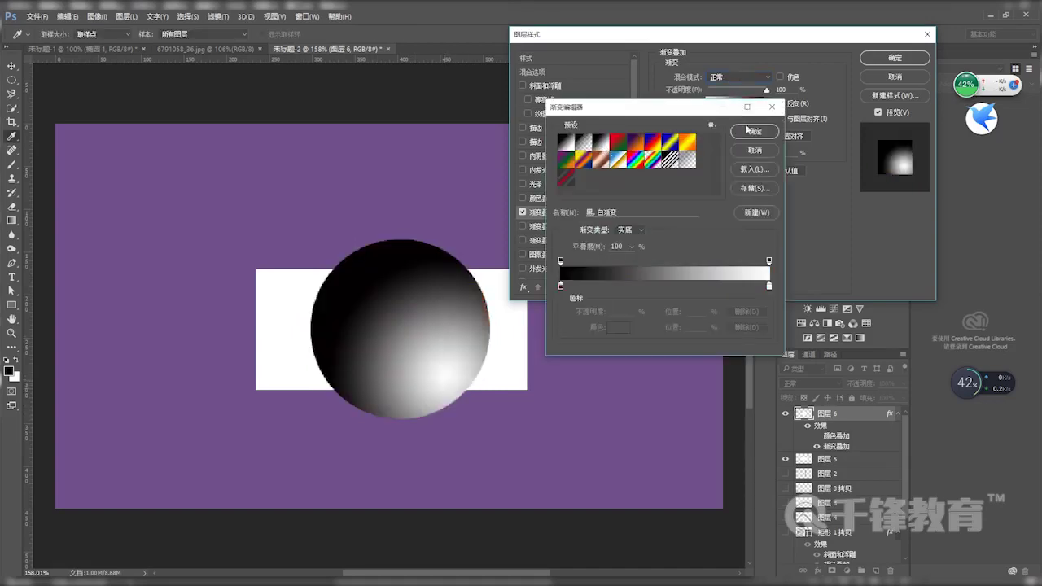
pyautogui.click(750, 130)
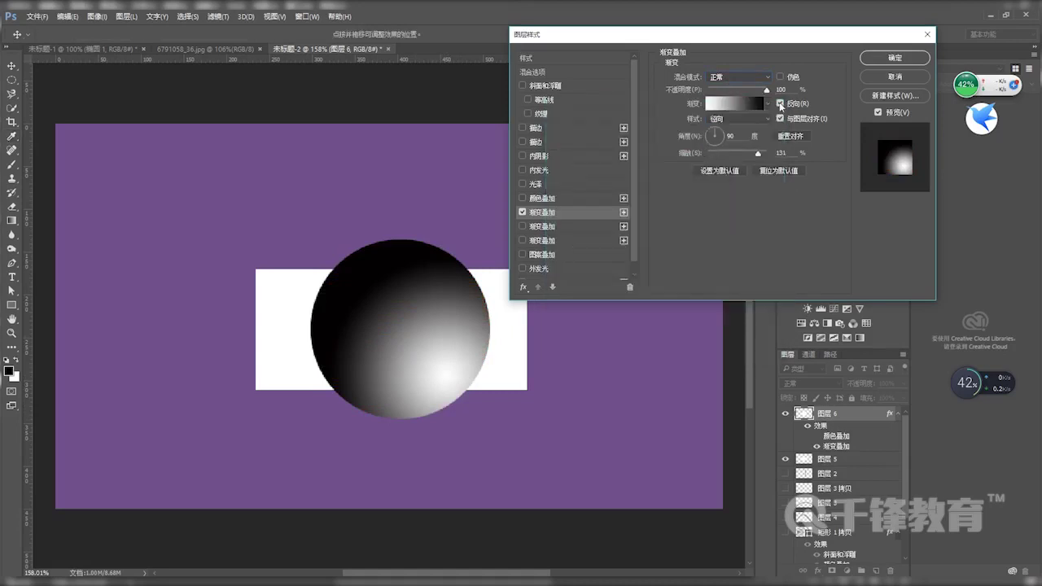
# Compare the gradient overlay with Reverse (反向) on and off, and toggle Align with Layer (与图层对齐) off and on again.
pyautogui.click(780, 104)
pyautogui.click(780, 104)
pyautogui.click(781, 103)
pyautogui.click(781, 103)
pyautogui.click(781, 104)
pyautogui.click(780, 104)
pyautogui.click(781, 104)
pyautogui.click(781, 103)
pyautogui.click(781, 104)
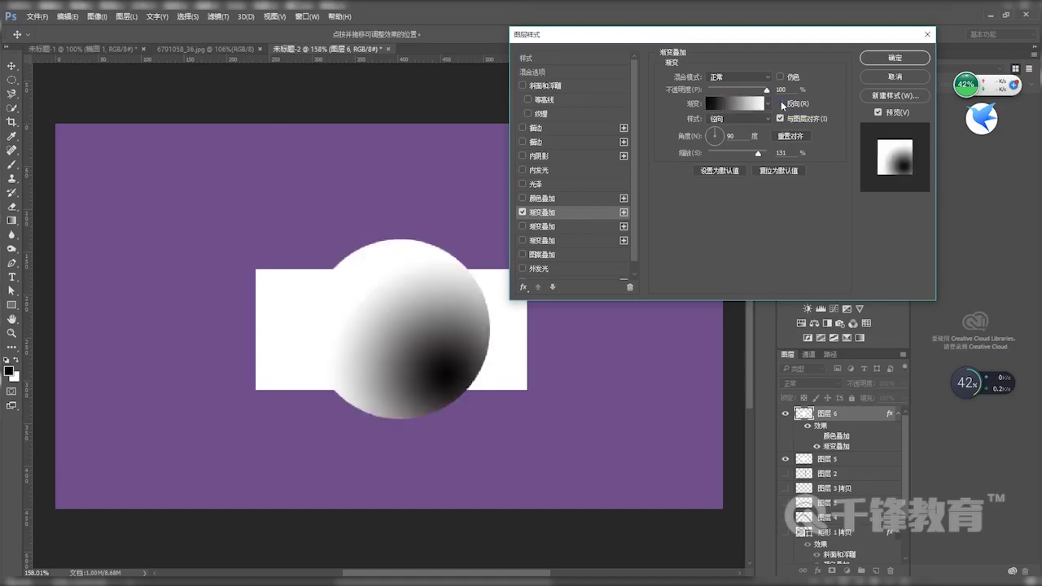
pyautogui.click(780, 103)
pyautogui.click(780, 118)
pyautogui.click(779, 118)
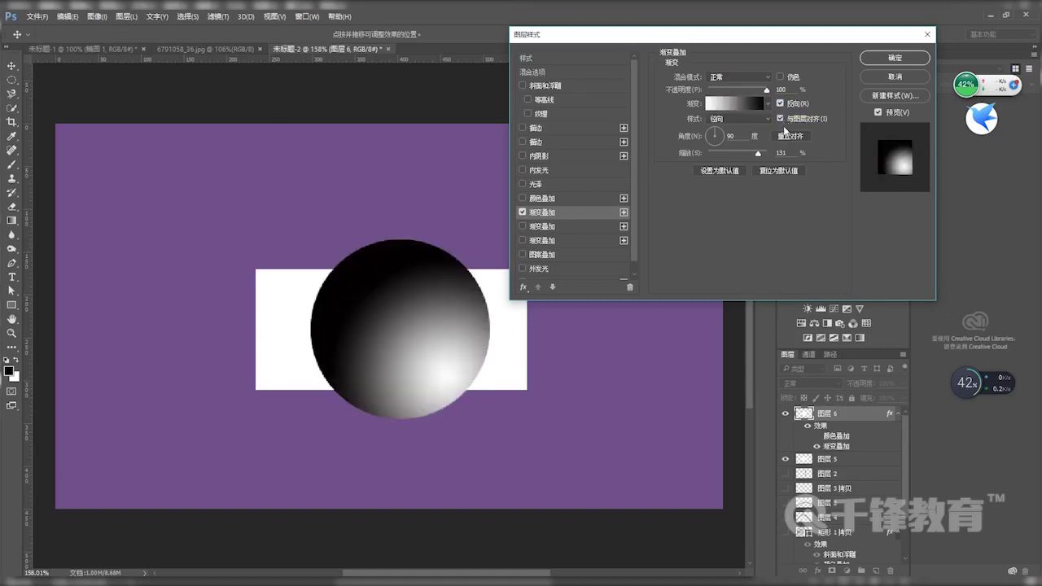
# Set the gradient overlay's scale to 100% and reset its alignment so the gradient is centred on the circle.
pyautogui.click(787, 136)
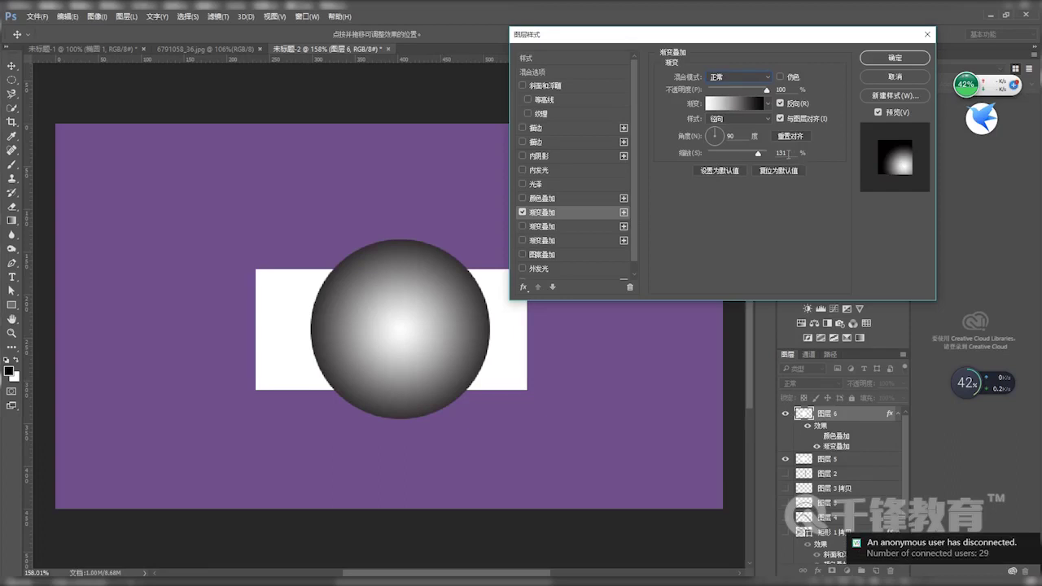
pyautogui.write('100')
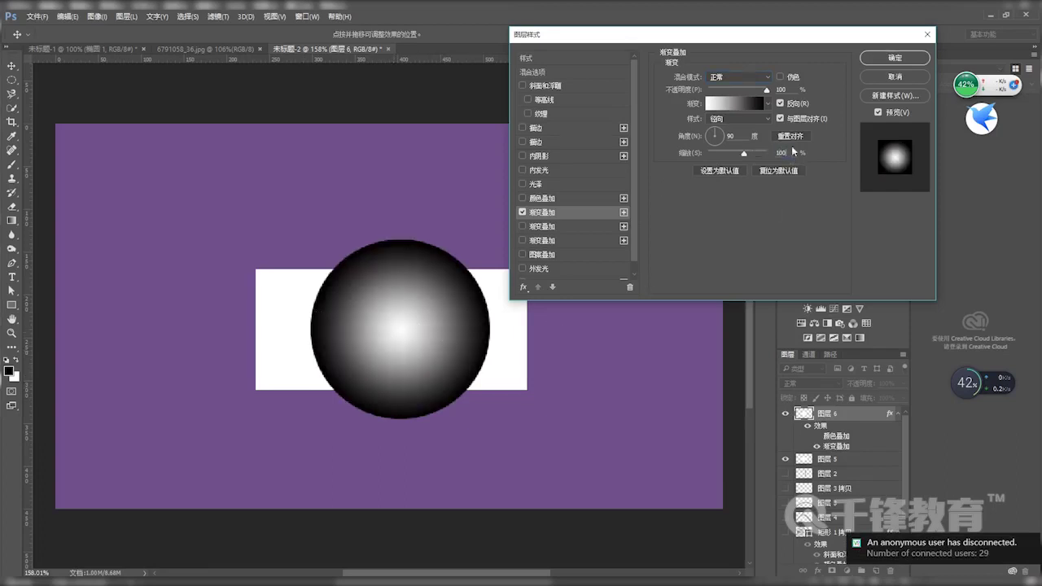
pyautogui.moveTo(351, 365); pyautogui.dragTo(432, 340)
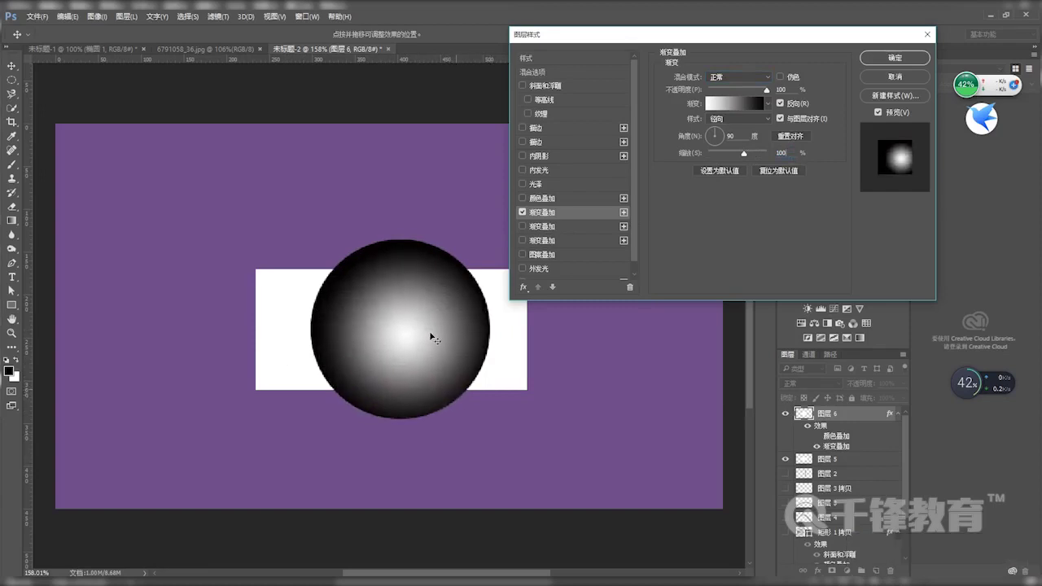
pyautogui.click(806, 138)
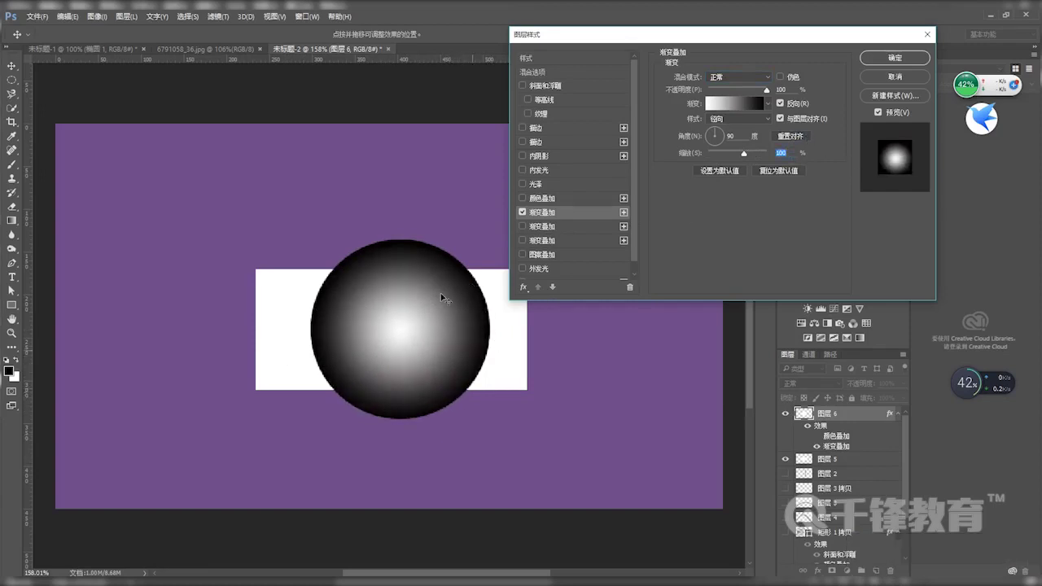
# Turn off Align with Layer and Reverse, and reposition the gradient so its dark centre lies toward the circle's lower right.
pyautogui.click(781, 118)
pyautogui.moveTo(391, 315); pyautogui.dragTo(423, 344)
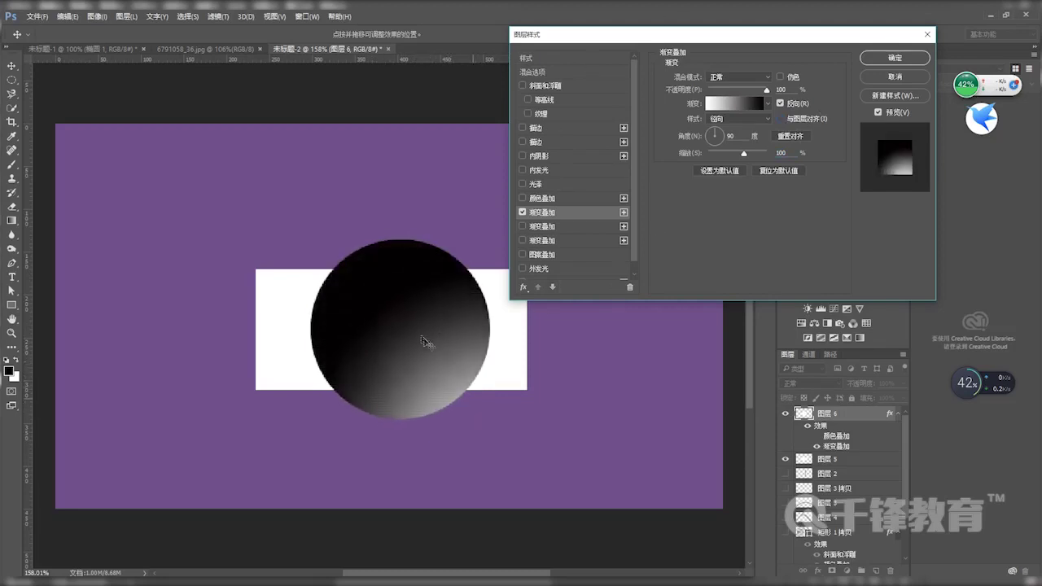
pyautogui.click(779, 104)
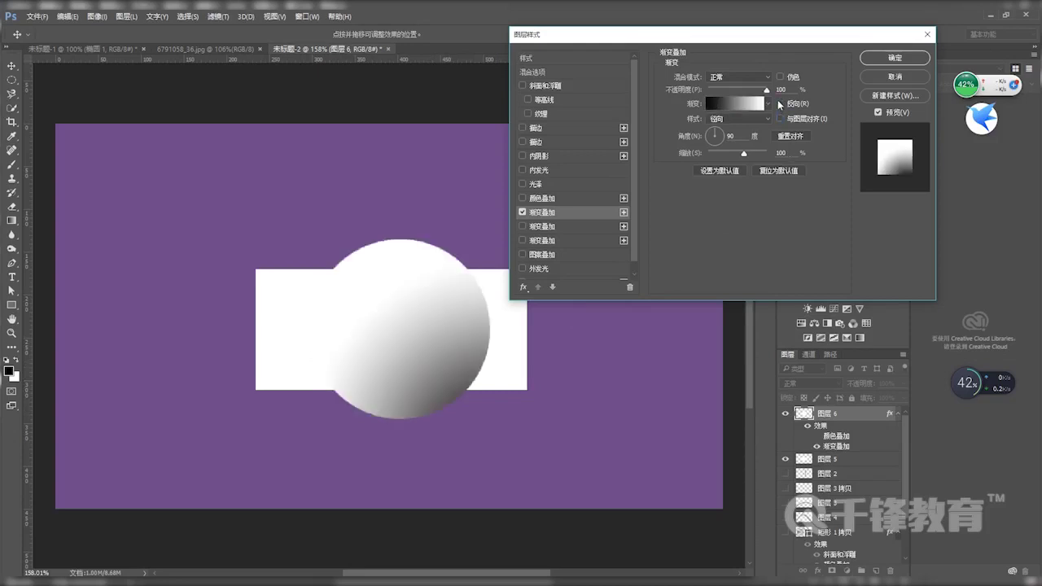
pyautogui.moveTo(400, 384); pyautogui.dragTo(383, 349)
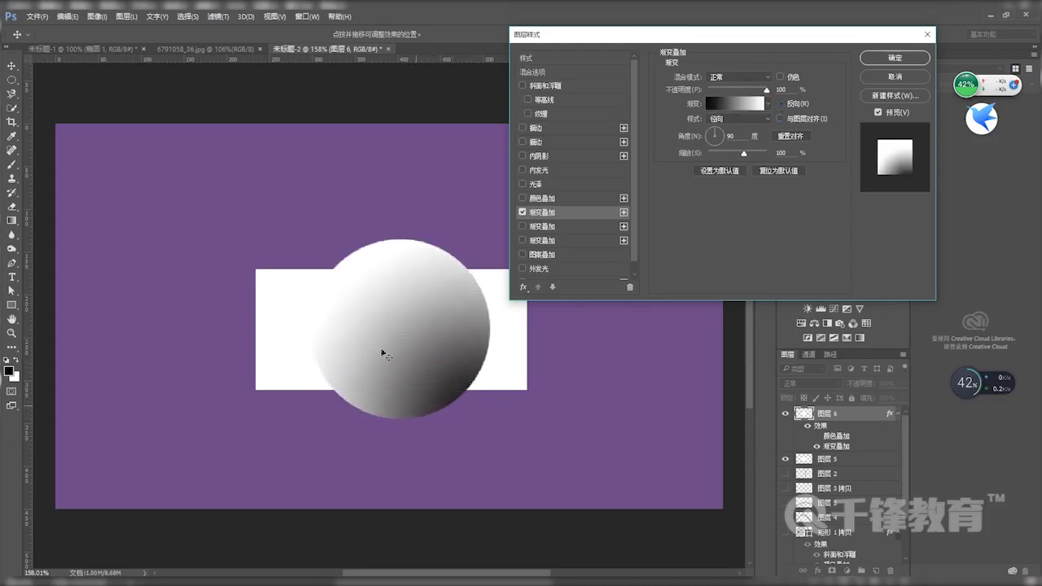
pyautogui.moveTo(448, 382); pyautogui.dragTo(440, 377)
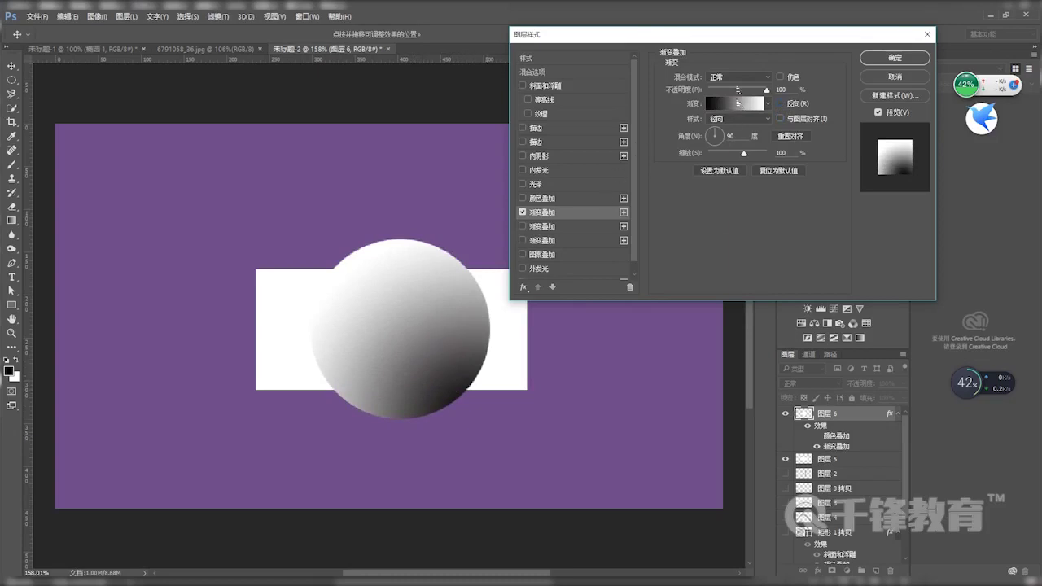
# Set the gradient overlay's blend mode to Multiply (正片叠底) and apply the layer style.
pyautogui.click(737, 78)
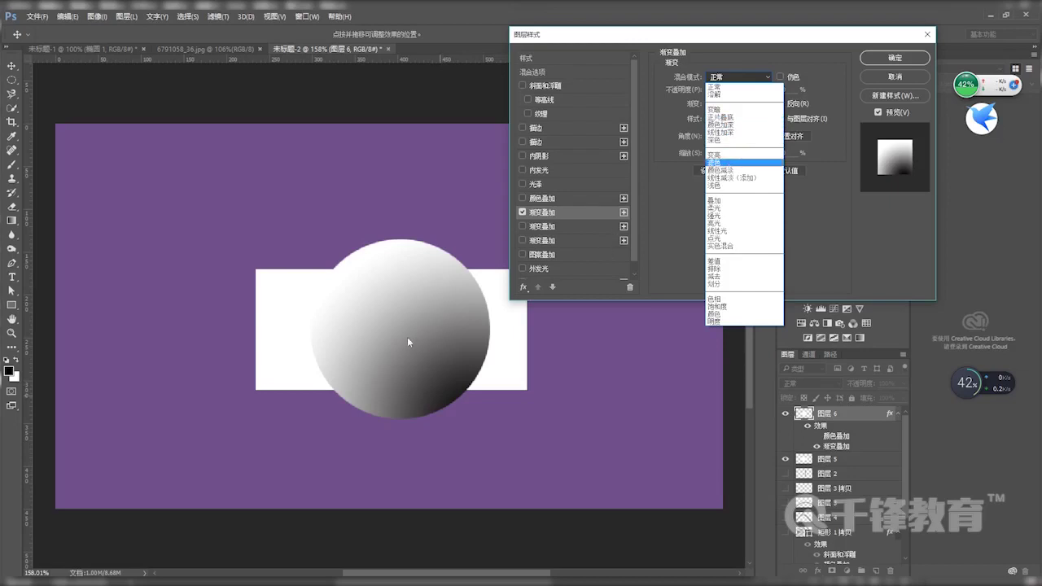
pyautogui.click(736, 117)
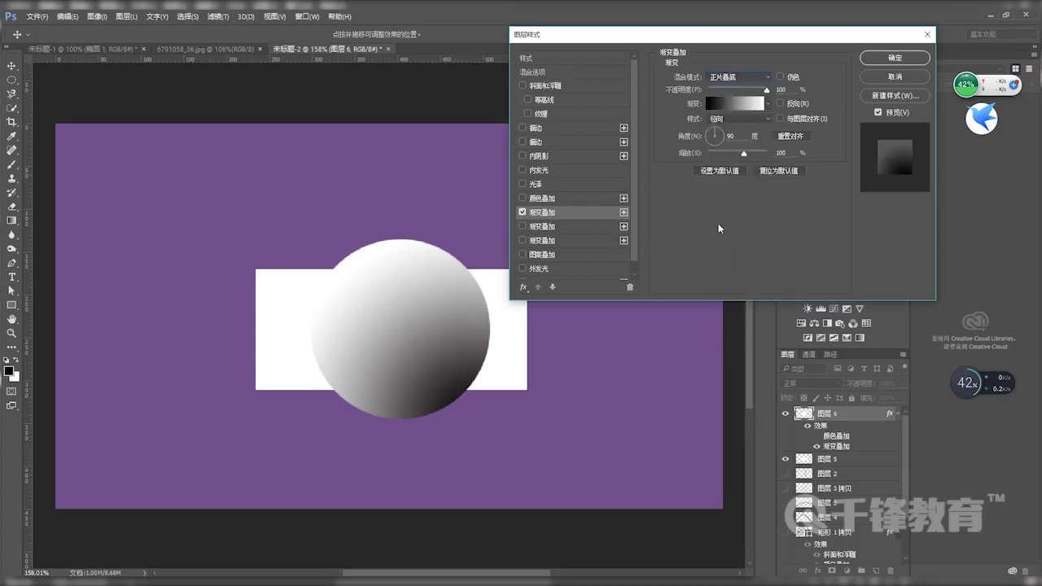
pyautogui.click(868, 74)
# Set the circle layer's blend mode to Multiply (正片叠底) and move the circle up and right across the white rectangle's edge.
pyautogui.click(810, 383)
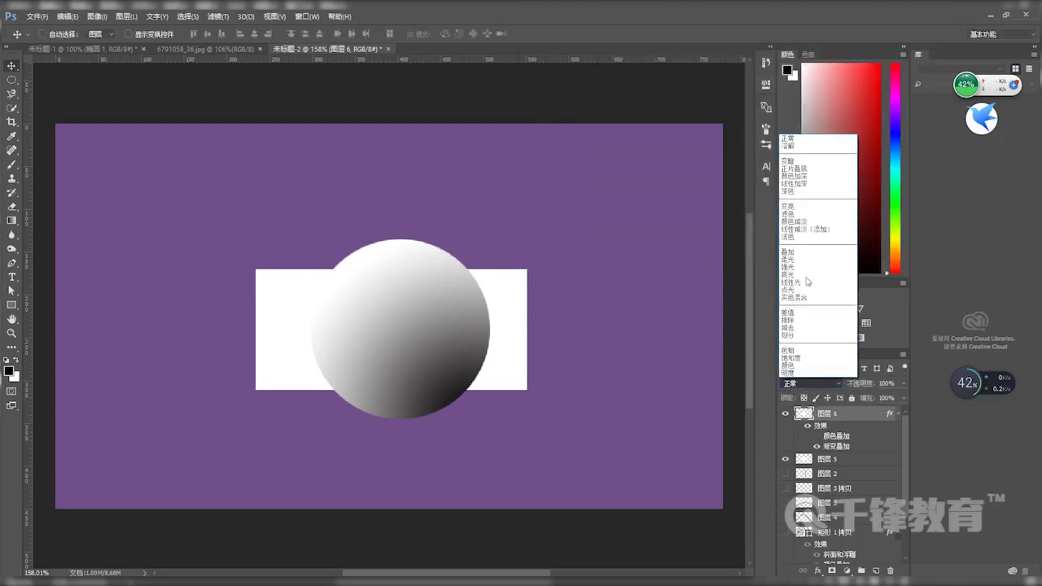
pyautogui.click(795, 169)
pyautogui.moveTo(434, 353)
pyautogui.mouseDown()
pyautogui.moveTo(651, 314)
pyautogui.moveTo(594, 269)
pyautogui.moveTo(404, 274)
pyautogui.moveTo(423, 330)
pyautogui.moveTo(477, 390)
pyautogui.moveTo(442, 335)
pyautogui.moveTo(460, 357)
pyautogui.moveTo(448, 366)
pyautogui.mouseUp()
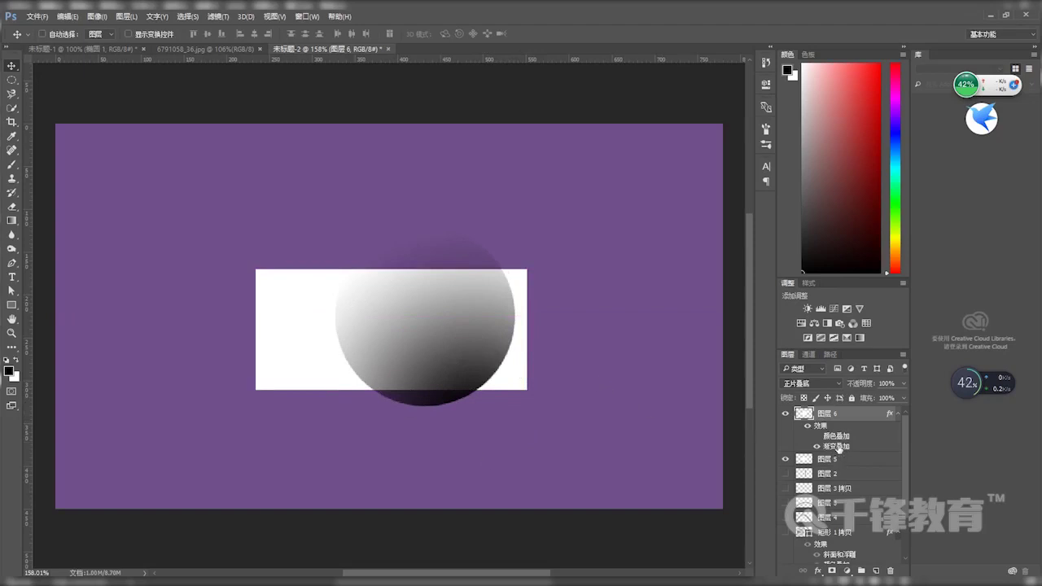
pyautogui.moveTo(449, 344); pyautogui.dragTo(467, 279)
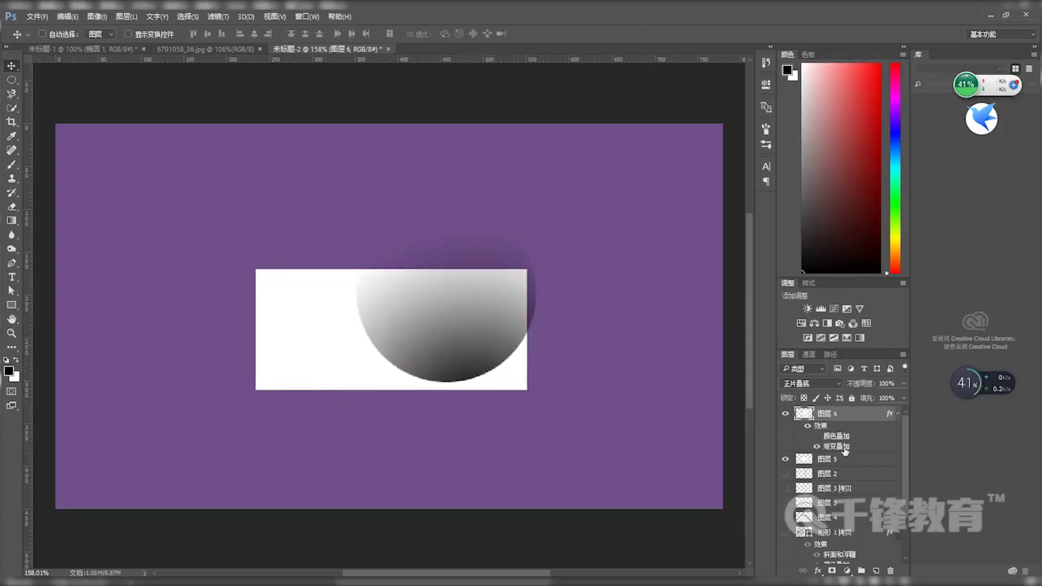
# Align the circle's gradient overlay with the layer, scale it to 150%, shift its dark centre to the lower right and apply.
pyautogui.doubleClick(836, 446)
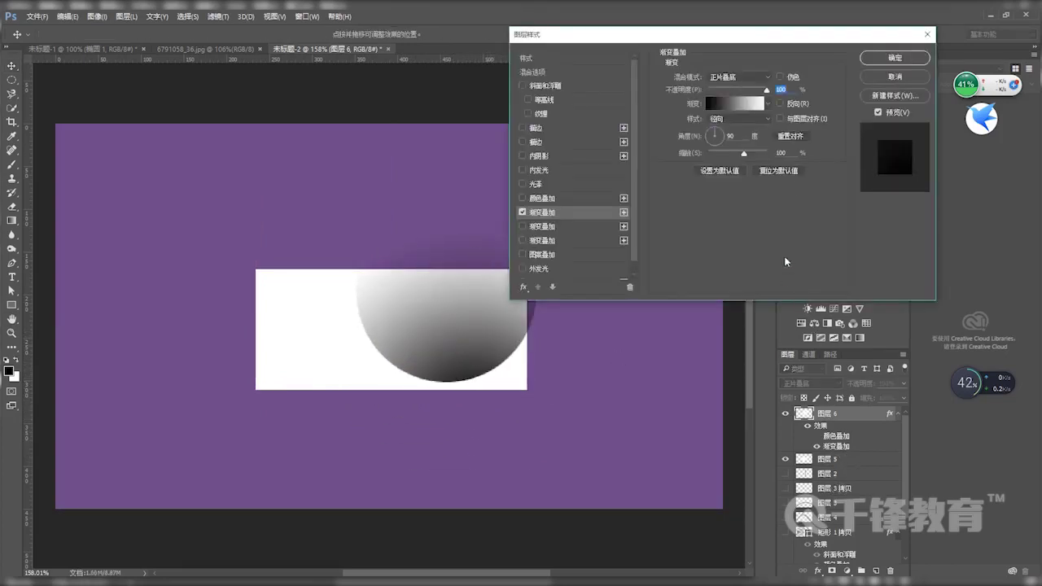
pyautogui.click(779, 118)
pyautogui.moveTo(459, 345); pyautogui.dragTo(498, 363)
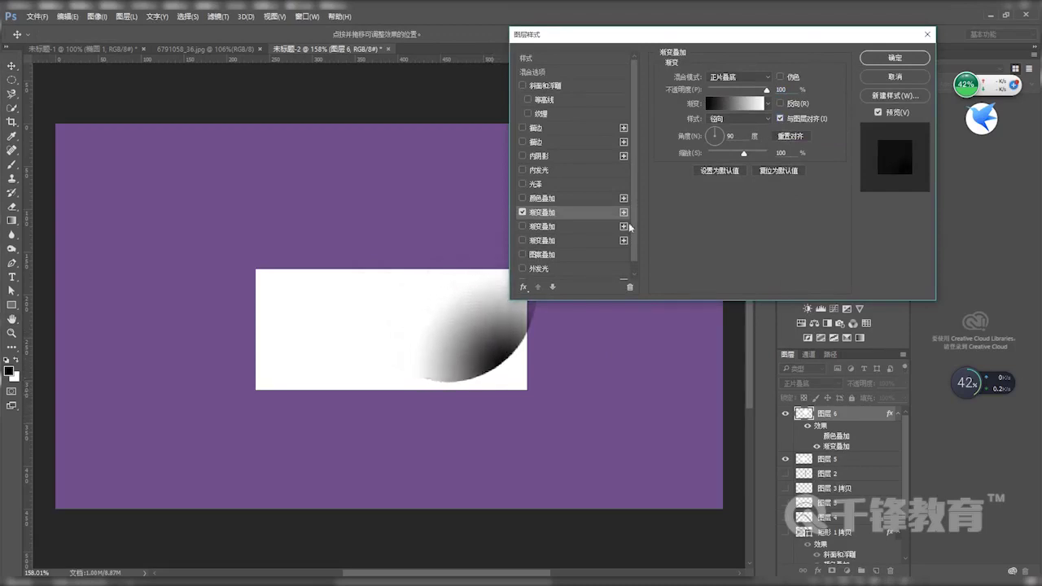
pyautogui.moveTo(742, 155); pyautogui.dragTo(766, 155)
pyautogui.moveTo(504, 356); pyautogui.dragTo(521, 375)
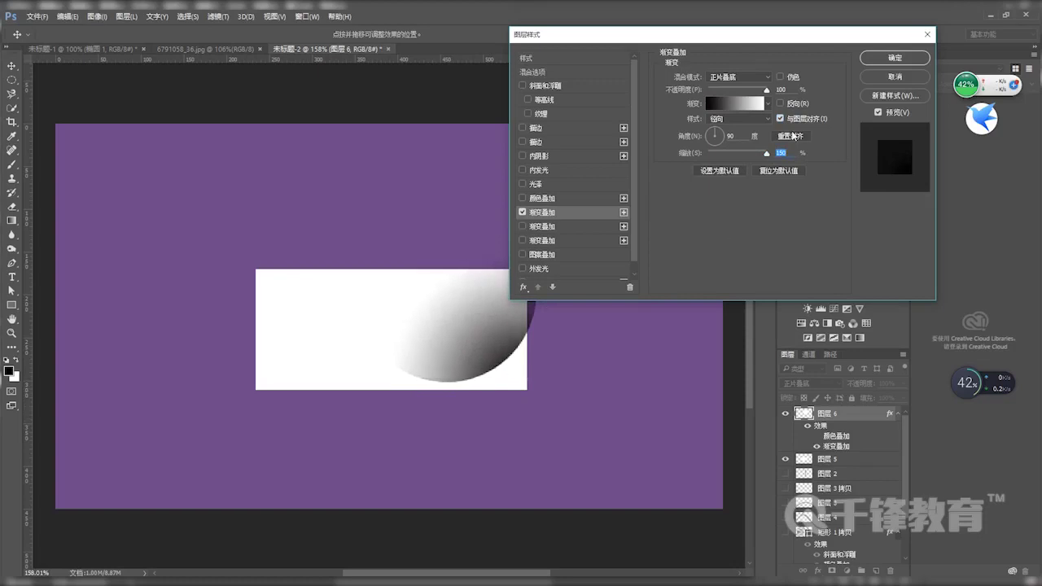
pyautogui.click(895, 58)
# Move the circle off the white rectangle onto the purple background at the upper right of the canvas.
pyautogui.moveTo(495, 319); pyautogui.dragTo(640, 247)
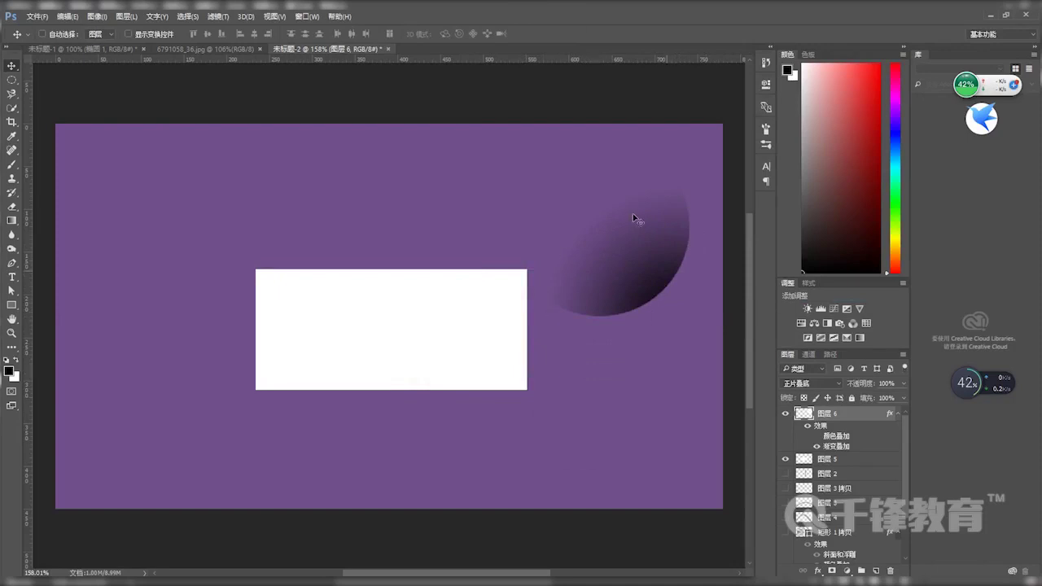
pyautogui.moveTo(617, 281)
pyautogui.mouseDown()
pyautogui.moveTo(628, 269)
pyautogui.moveTo(605, 272)
pyautogui.mouseUp()
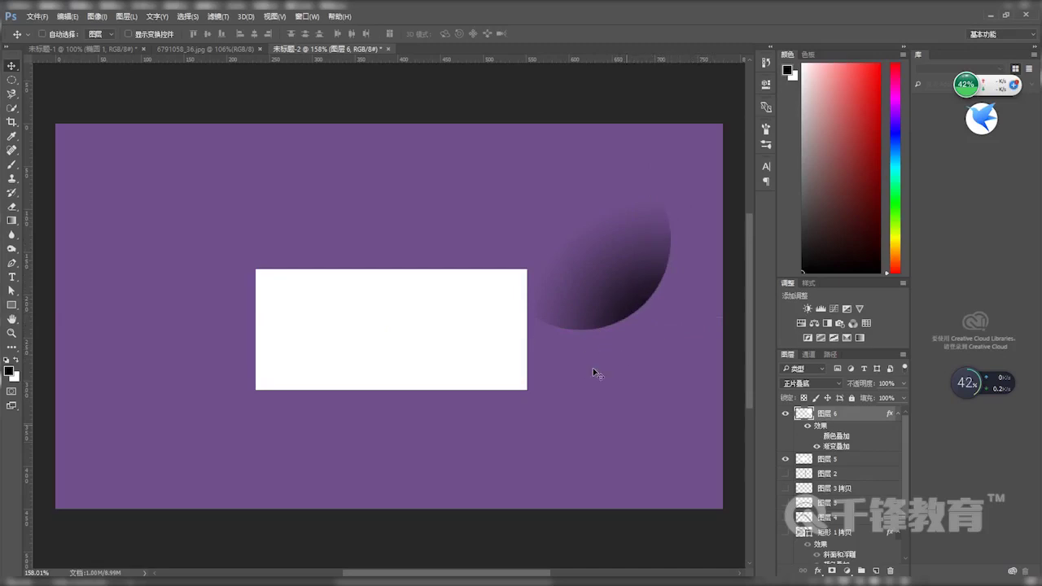
pyautogui.moveTo(619, 291); pyautogui.dragTo(643, 264)
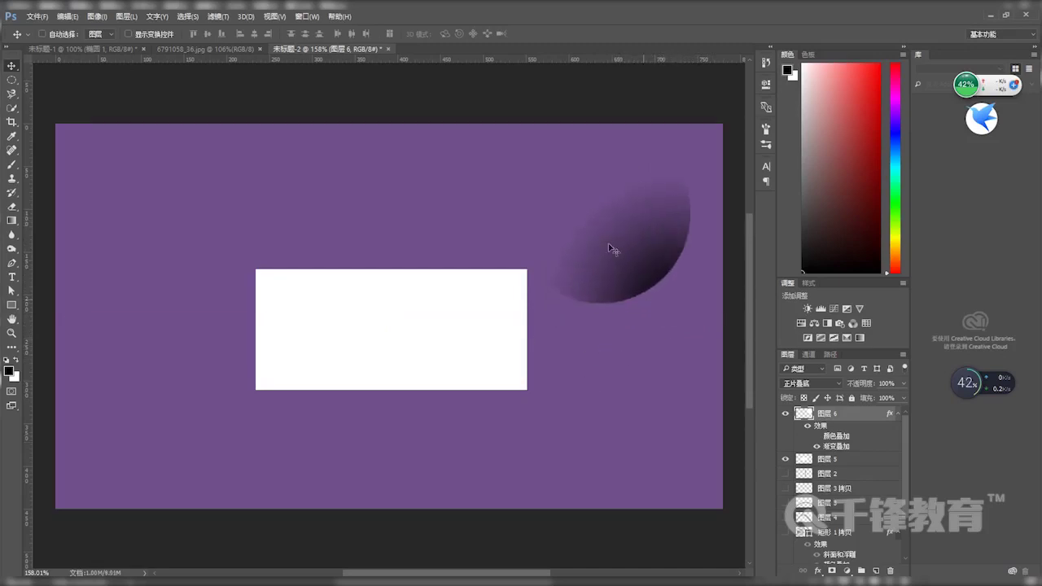
# Try a Pattern Overlay (图案叠加) on the circle layer, switching its gradient overlay off and back on.
pyautogui.doubleClick(869, 421)
pyautogui.press('space')
pyautogui.moveTo(630, 335); pyautogui.dragTo(399, 339)
pyautogui.scroll(-1, 530, 250)
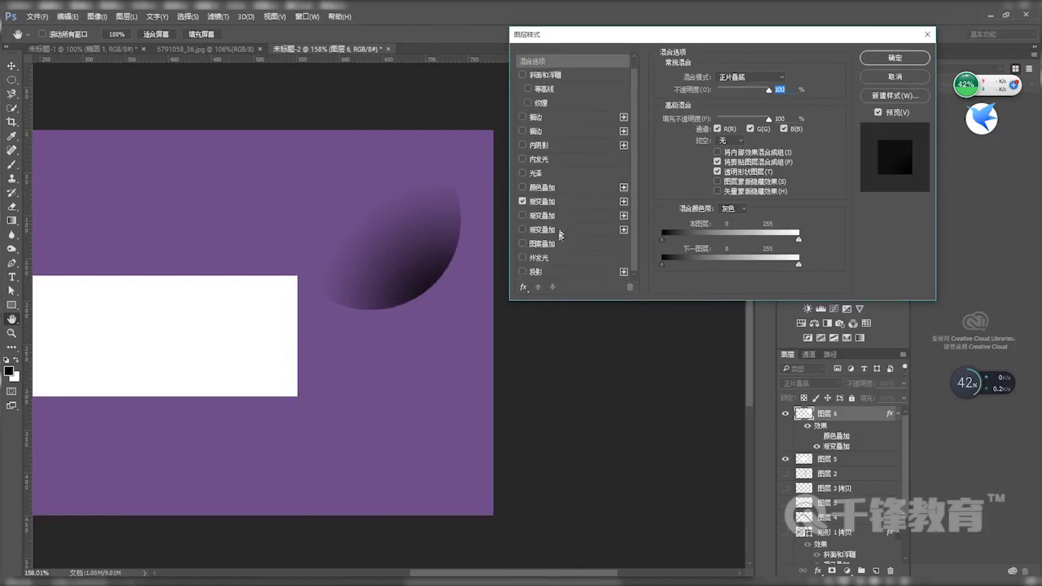
pyautogui.click(561, 243)
pyautogui.click(522, 202)
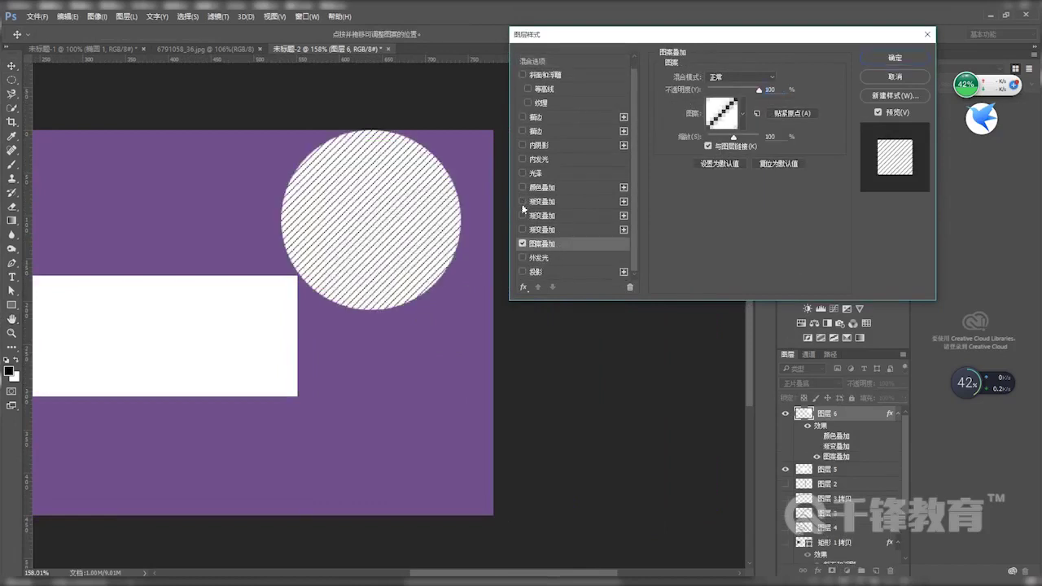
pyautogui.click(522, 202)
# Try several preset patterns from the first row for the circle's pattern overlay and discard the layer style changes.
pyautogui.click(724, 107)
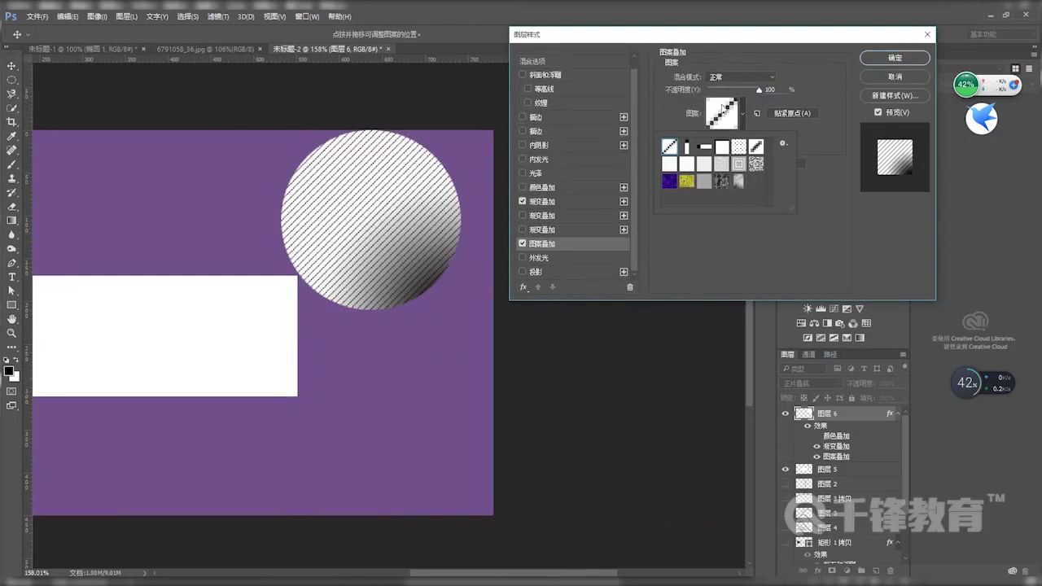
pyautogui.click(687, 147)
pyautogui.click(704, 146)
pyautogui.click(722, 146)
pyautogui.click(738, 146)
pyautogui.click(755, 146)
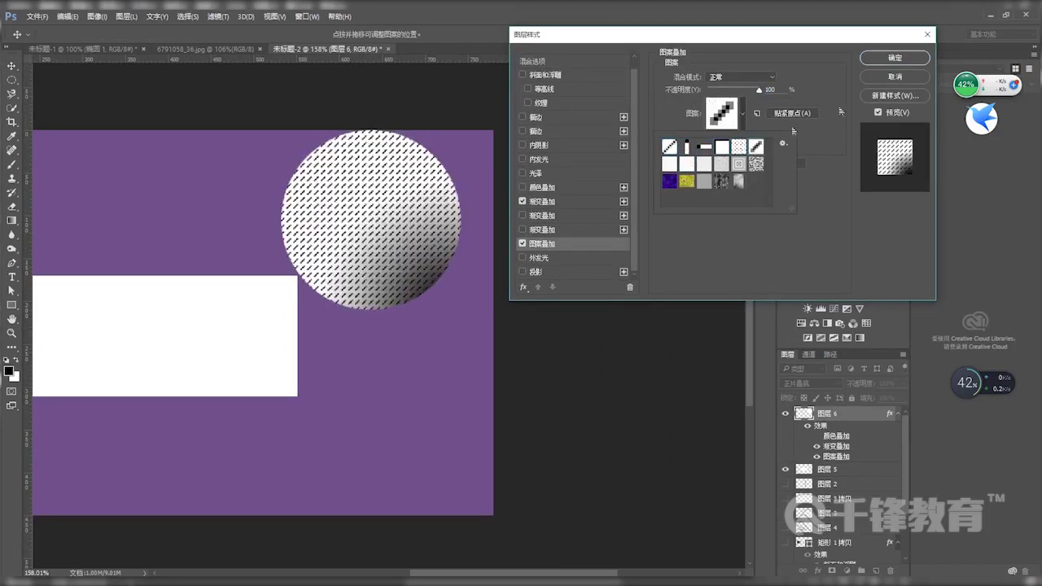
pyautogui.click(879, 79)
pyautogui.click(91, 18)
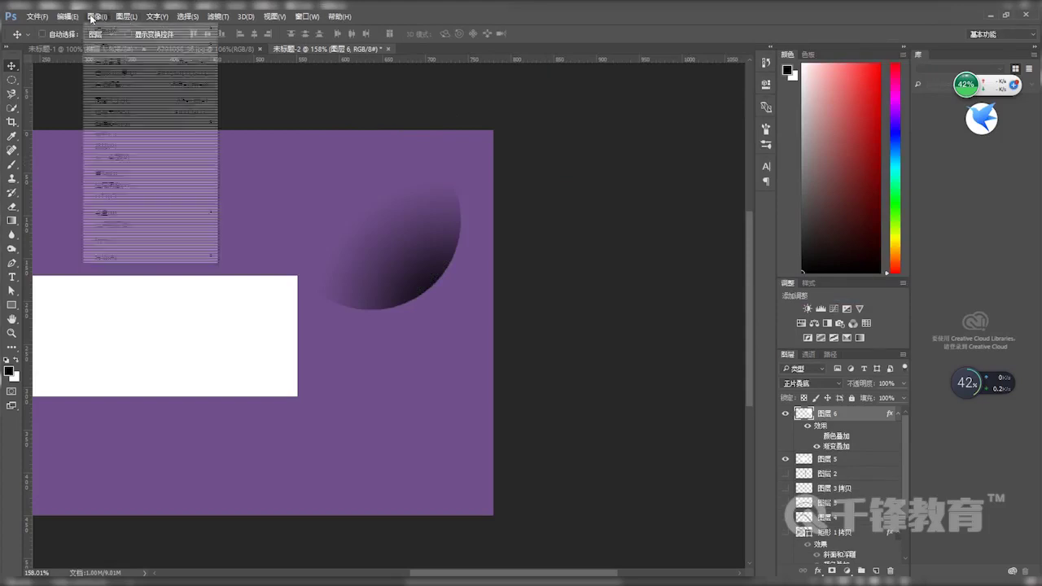
pyautogui.moveTo(127, 18)
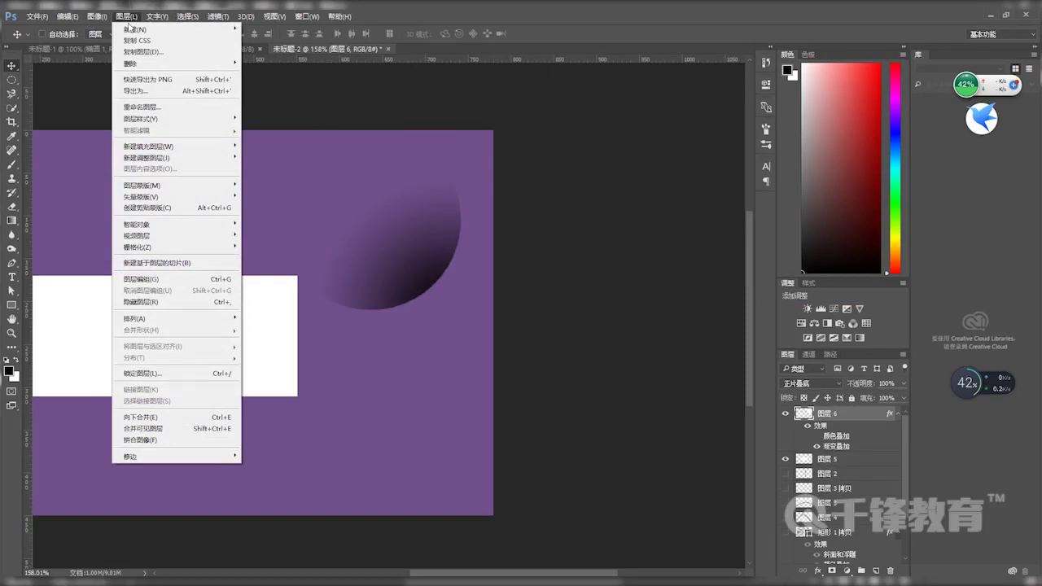
pyautogui.moveTo(157, 17)
pyautogui.moveTo(96, 24)
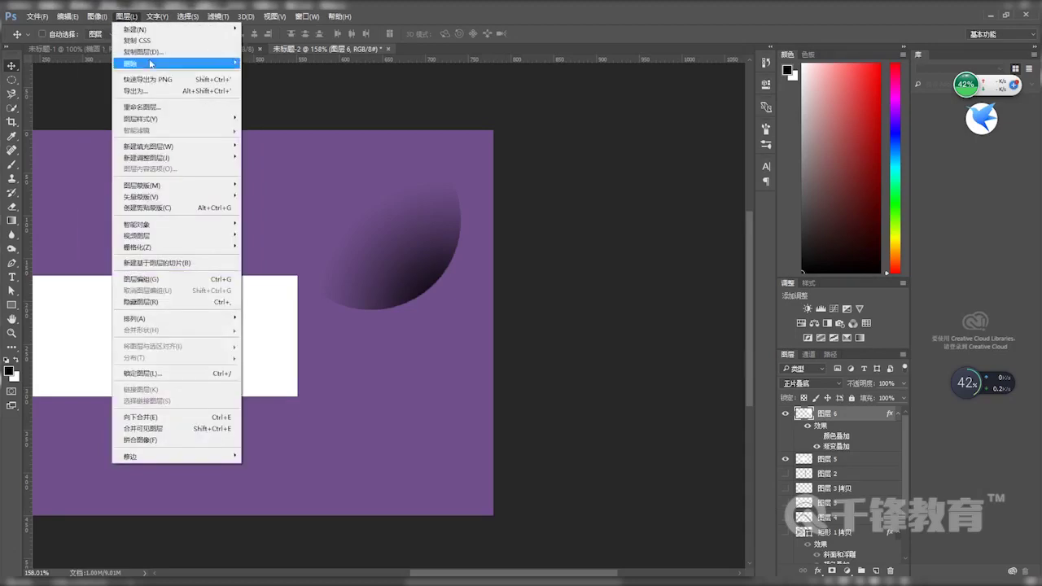
pyautogui.moveTo(153, 120)
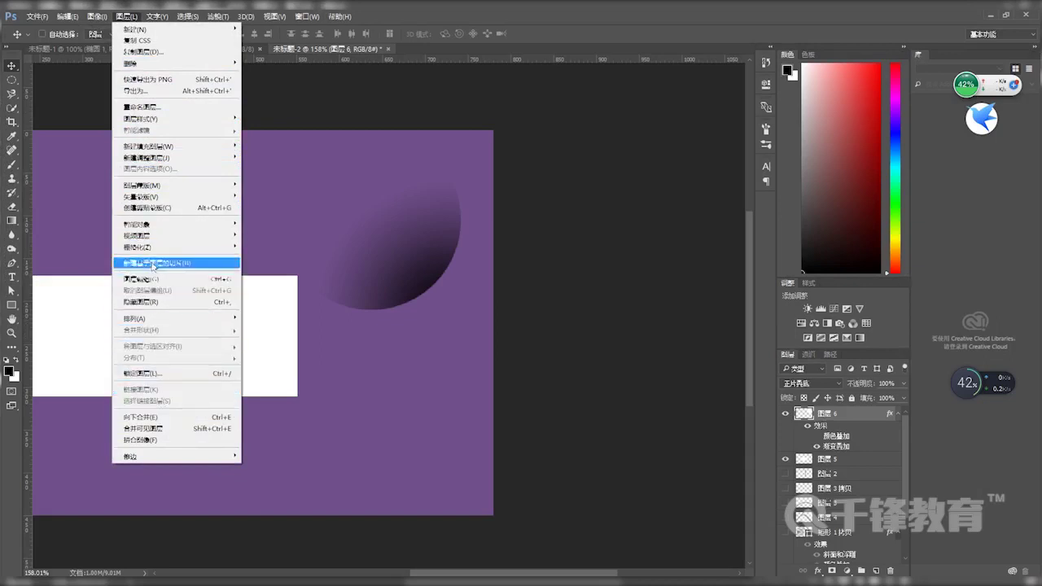
pyautogui.moveTo(152, 230)
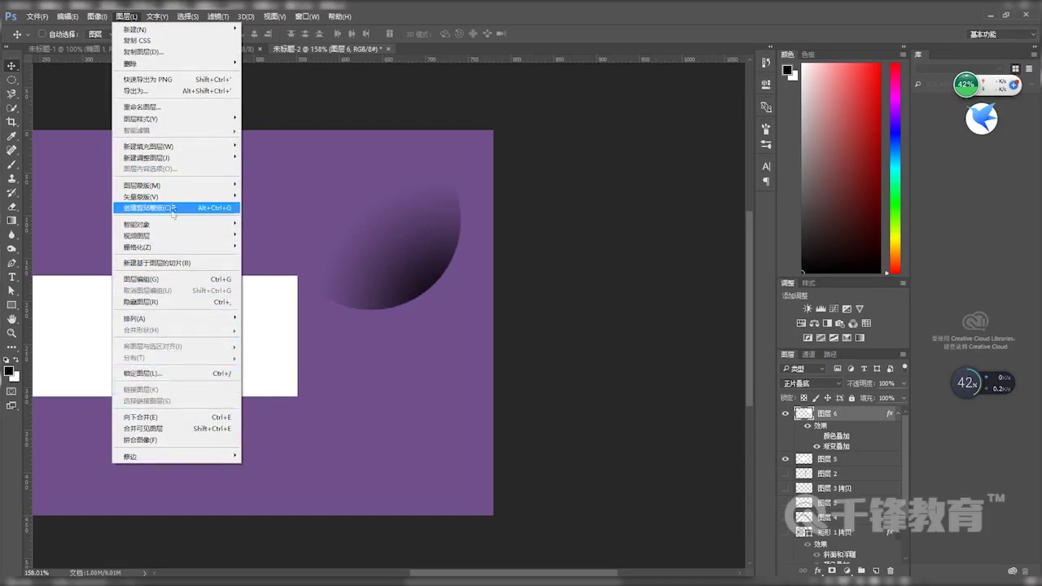
pyautogui.moveTo(159, 161)
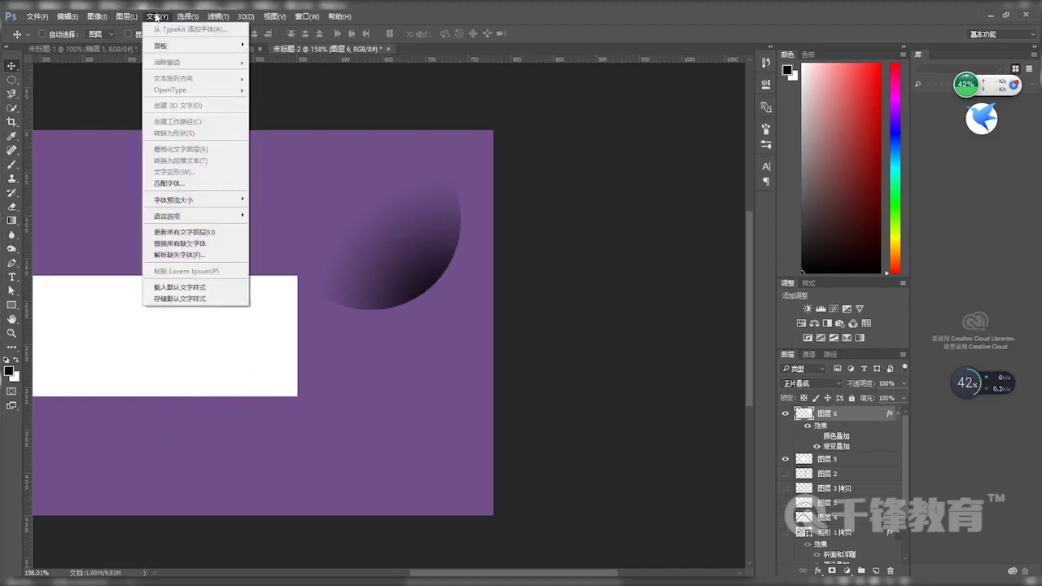
pyautogui.moveTo(223, 18)
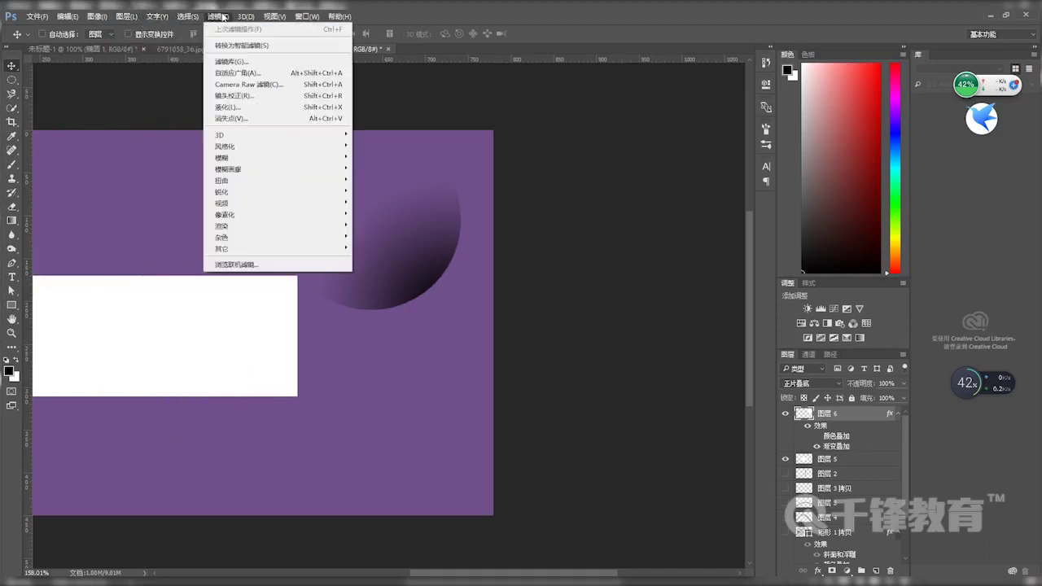
# Move the circle down and left so it overlaps the right end of the white rectangle.
pyautogui.click(377, 279)
pyautogui.moveTo(337, 284); pyautogui.dragTo(460, 327)
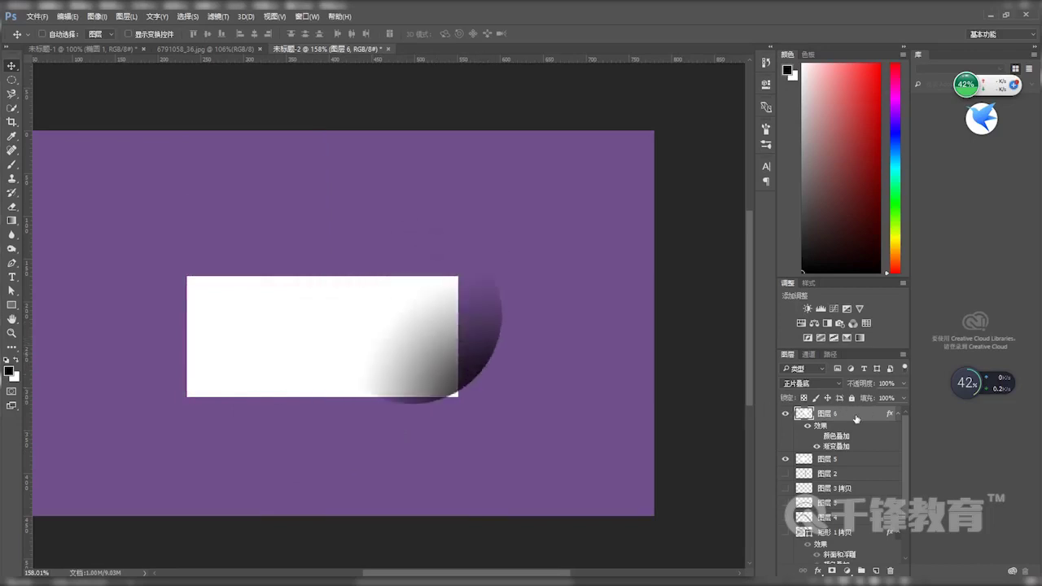
# Enable Pattern Overlay (图案叠加) on the circle layer and set its gradient overlay to Normal (正常) blending with 42% opacity.
pyautogui.doubleClick(857, 418)
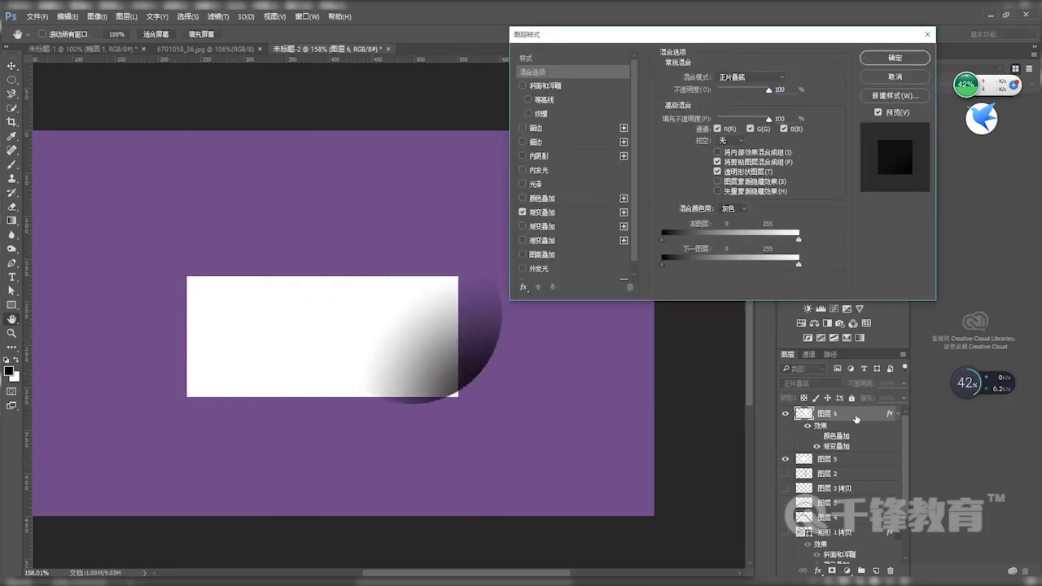
pyautogui.click(529, 244)
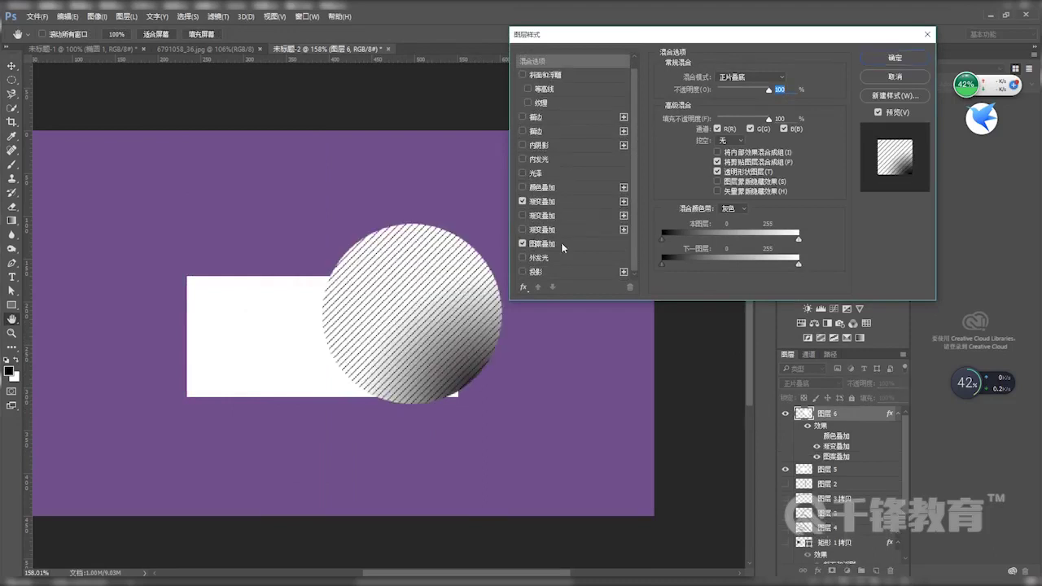
pyautogui.click(573, 201)
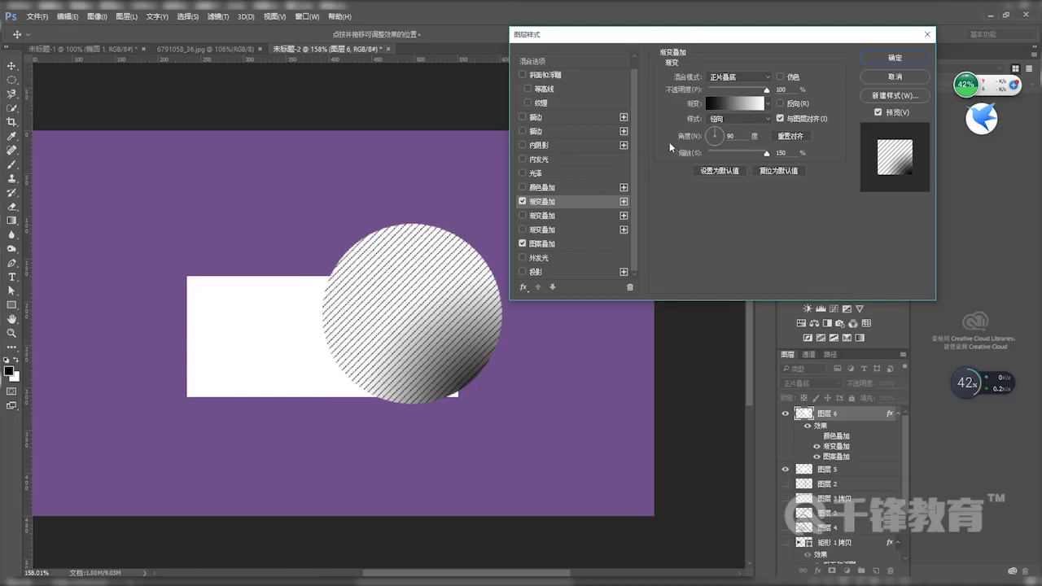
pyautogui.click(736, 79)
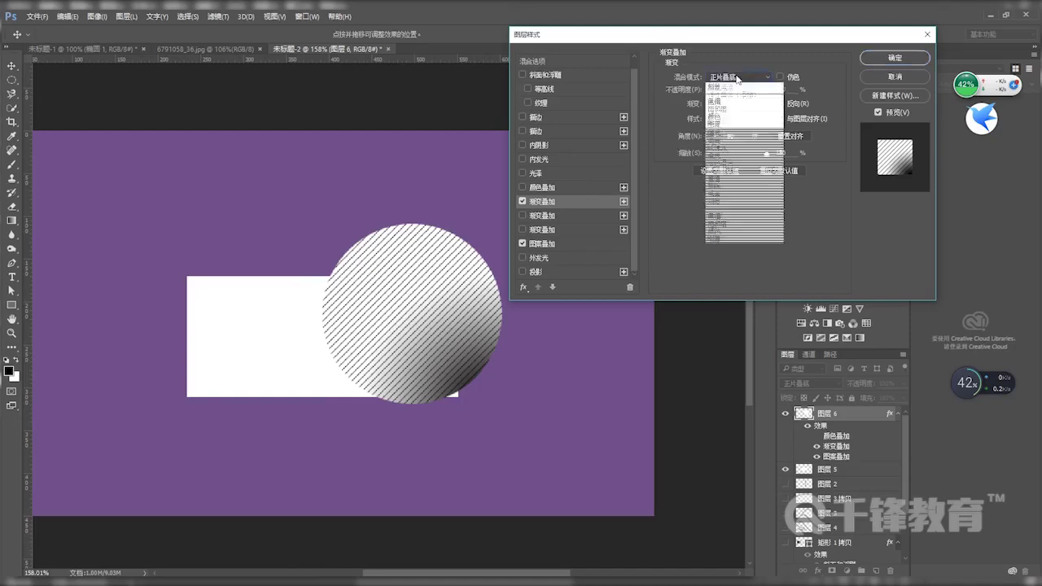
pyautogui.click(728, 88)
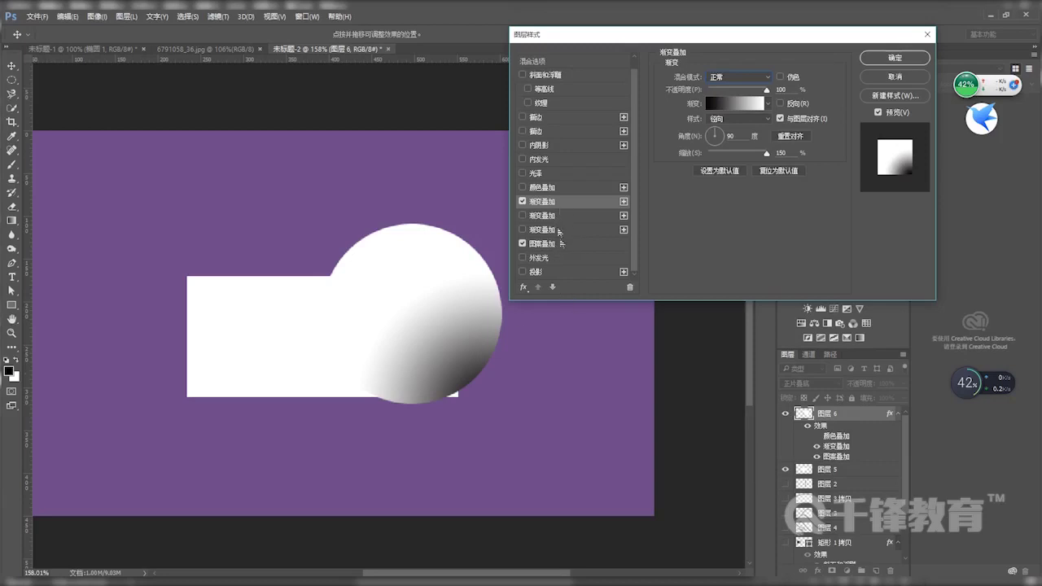
pyautogui.moveTo(768, 93); pyautogui.dragTo(733, 105)
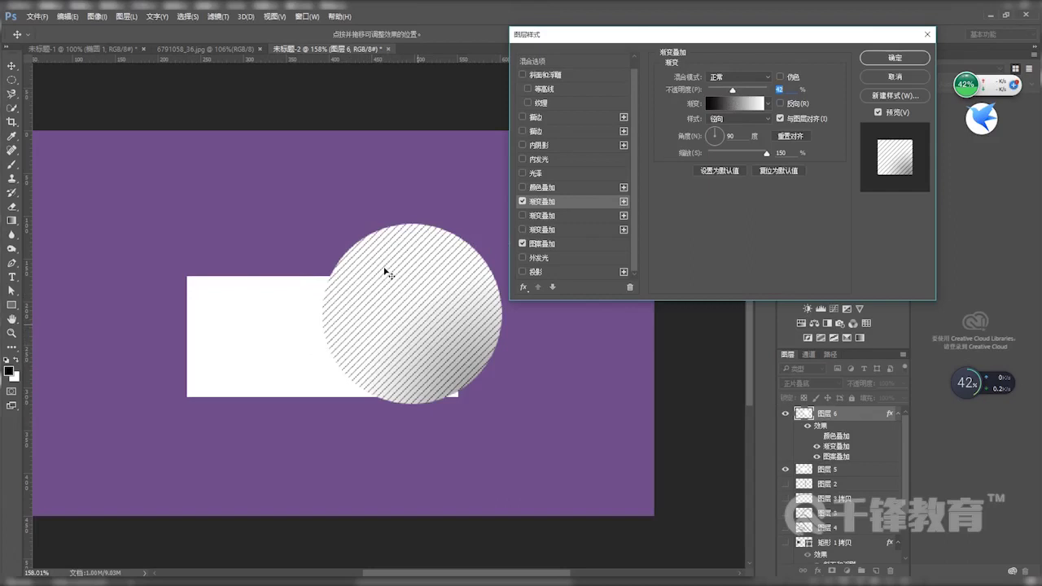
# Add an Outer Glow (外发光) to the circle and adjust the glow's size.
pyautogui.click(523, 187)
pyautogui.click(522, 187)
pyautogui.click(525, 257)
pyautogui.click(558, 258)
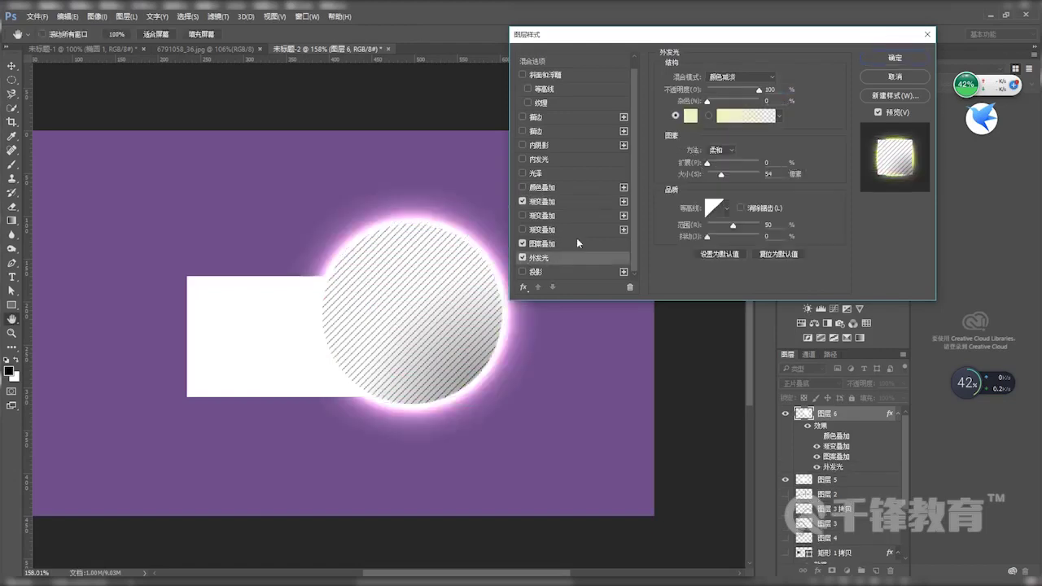
pyautogui.moveTo(402, 295)
pyautogui.mouseDown()
pyautogui.moveTo(367, 295)
pyautogui.moveTo(384, 295)
pyautogui.mouseUp()
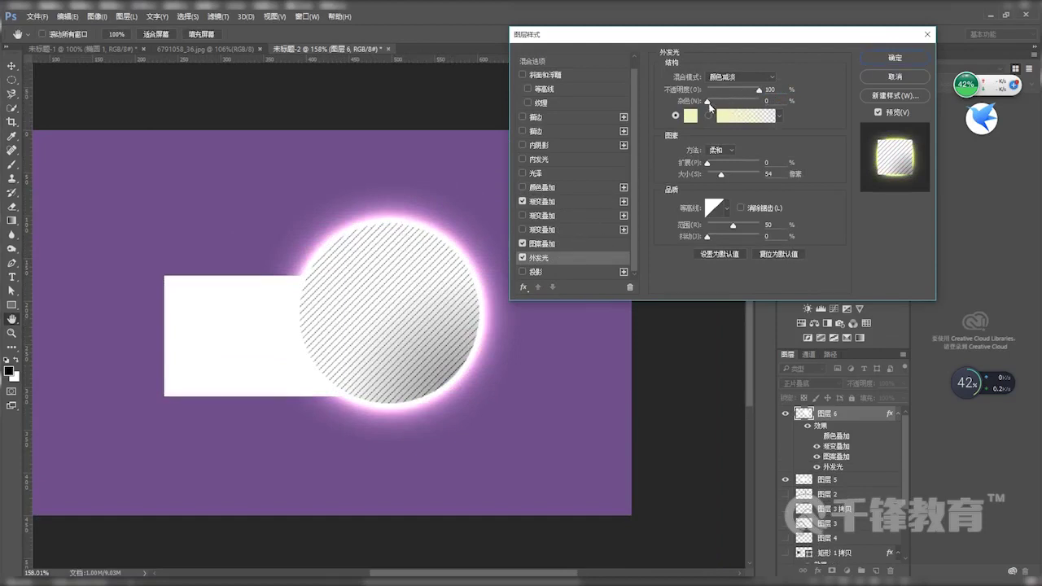
pyautogui.moveTo(721, 176)
pyautogui.mouseDown()
pyautogui.moveTo(754, 174)
pyautogui.moveTo(721, 175)
pyautogui.moveTo(712, 161)
pyautogui.moveTo(722, 162)
pyautogui.mouseUp()
# Add a dark navy Drop Shadow (投影) to the circle with 100% opacity, 23 px distance and 59 px size, and apply.
pyautogui.click(535, 272)
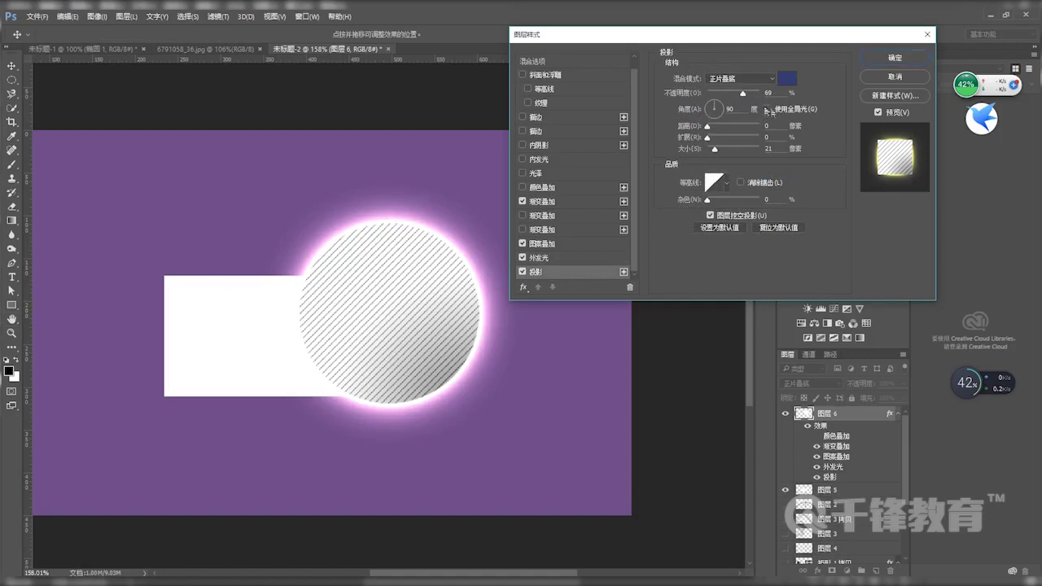
pyautogui.moveTo(715, 150); pyautogui.dragTo(735, 129)
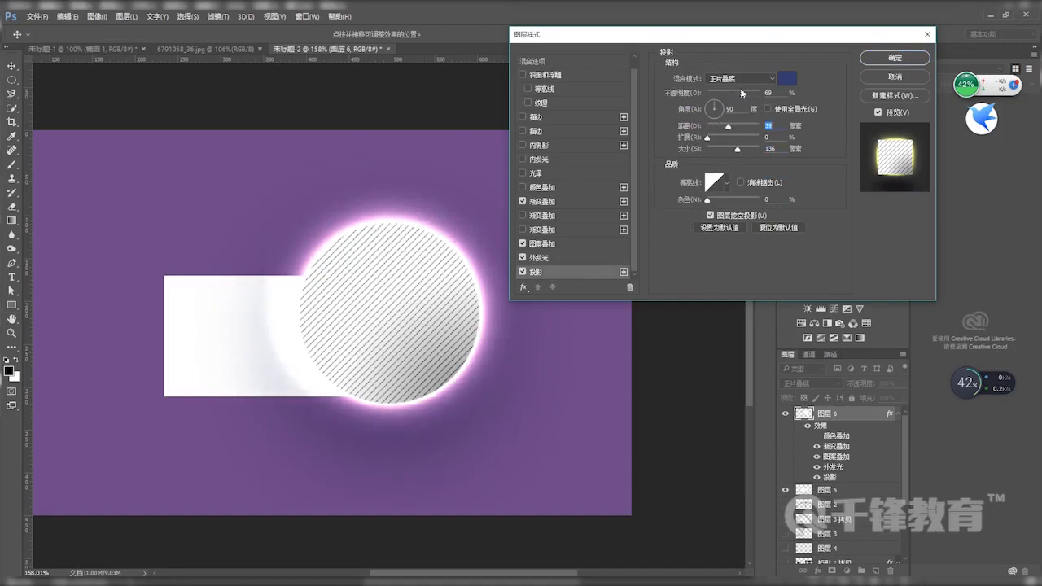
pyautogui.moveTo(750, 95); pyautogui.dragTo(786, 101)
pyautogui.click(793, 79)
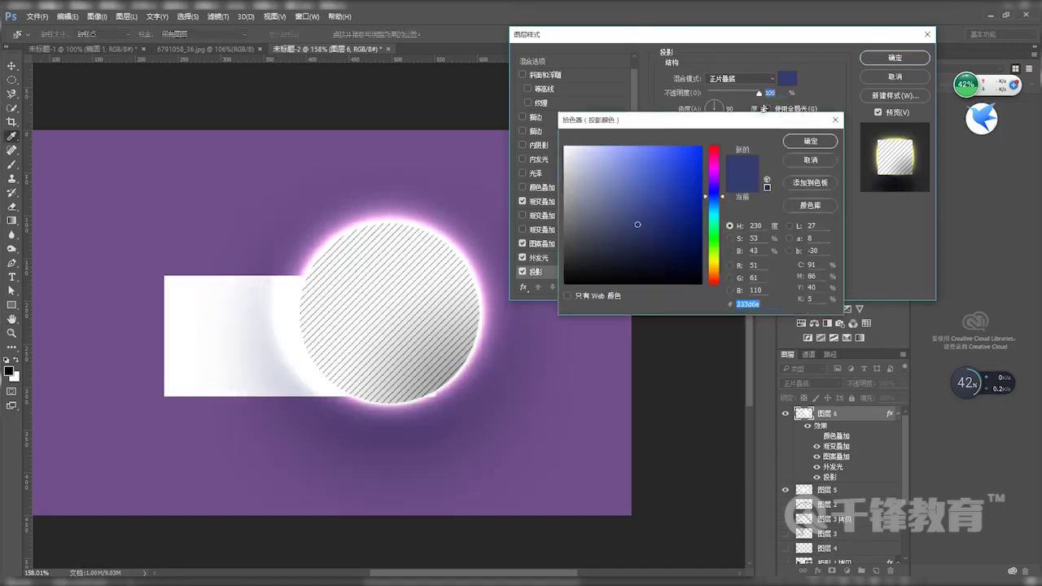
pyautogui.click(810, 141)
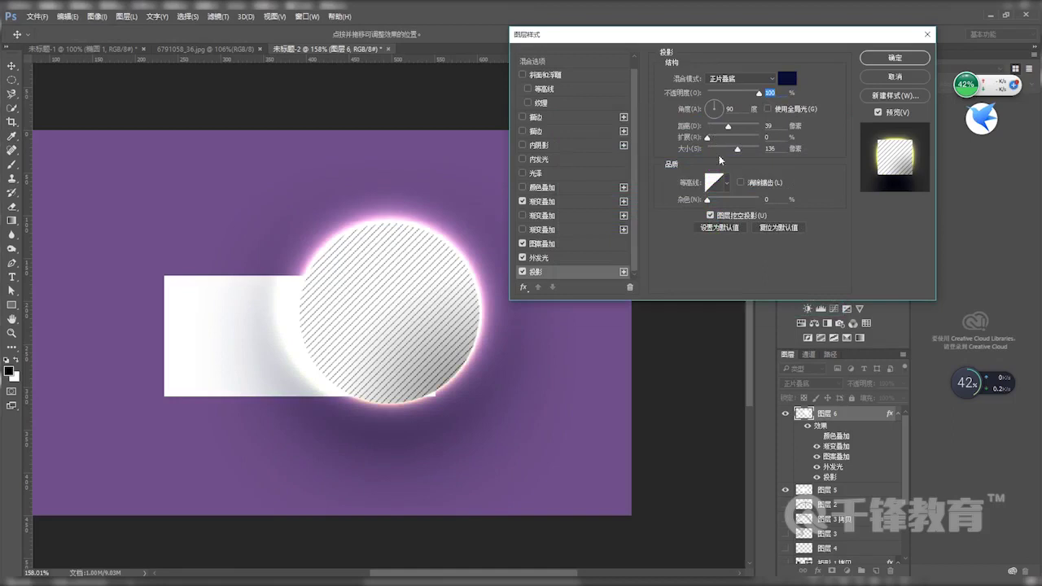
pyautogui.moveTo(735, 148)
pyautogui.mouseDown()
pyautogui.moveTo(716, 151)
pyautogui.moveTo(720, 128)
pyautogui.moveTo(723, 150)
pyautogui.mouseUp()
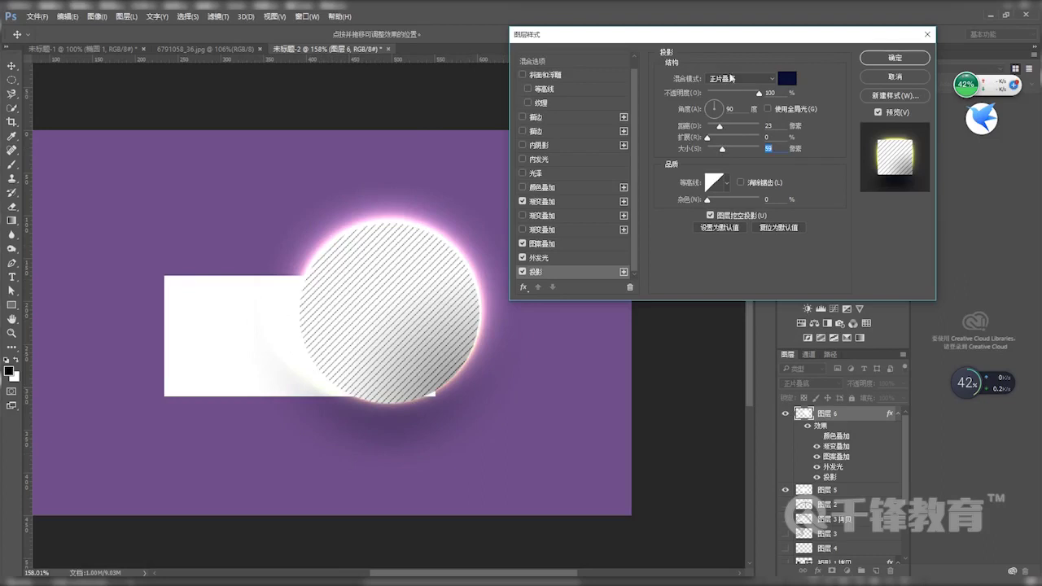
pyautogui.click(885, 59)
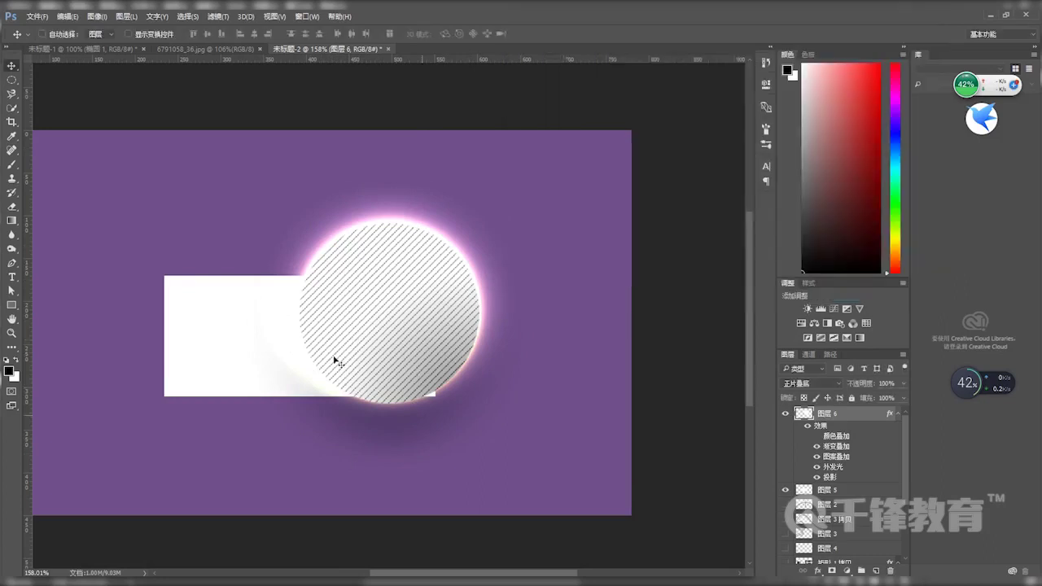
# Move the circle up and right over the white rectangle's corner and delete its layer.
pyautogui.moveTo(400, 326); pyautogui.dragTo(355, 302)
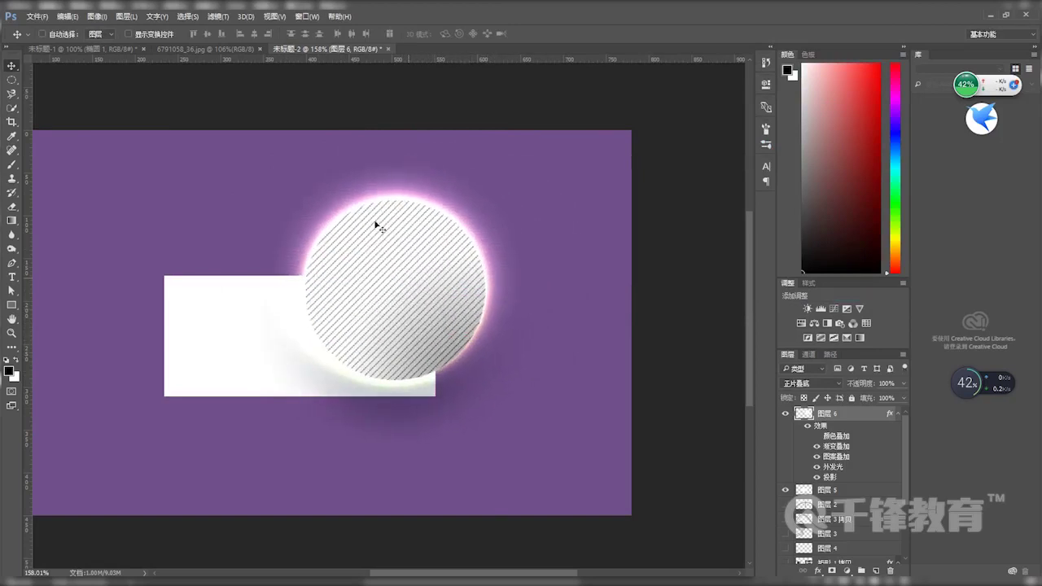
pyautogui.moveTo(411, 283); pyautogui.dragTo(437, 281)
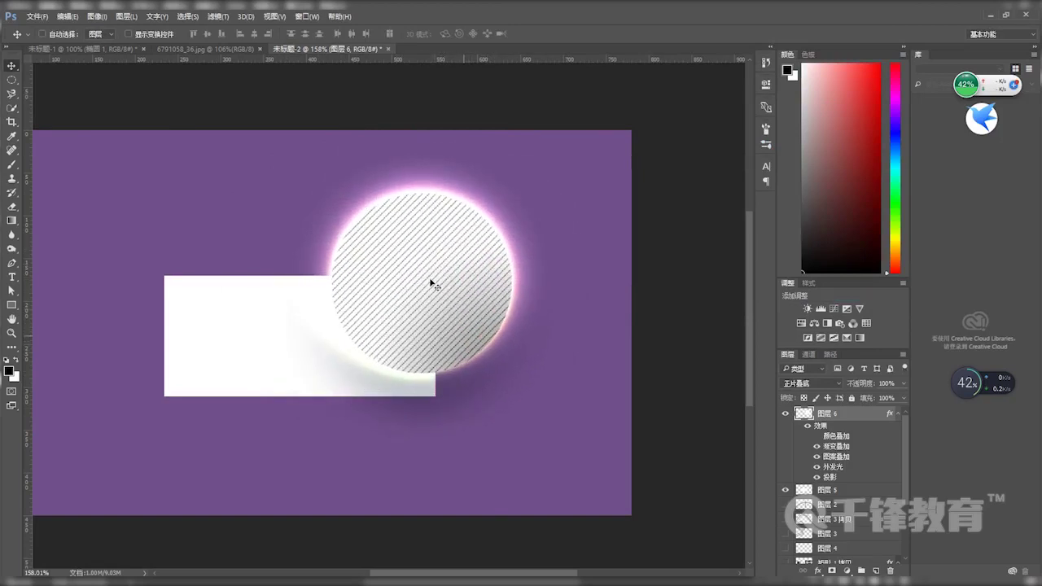
pyautogui.press('Delete')
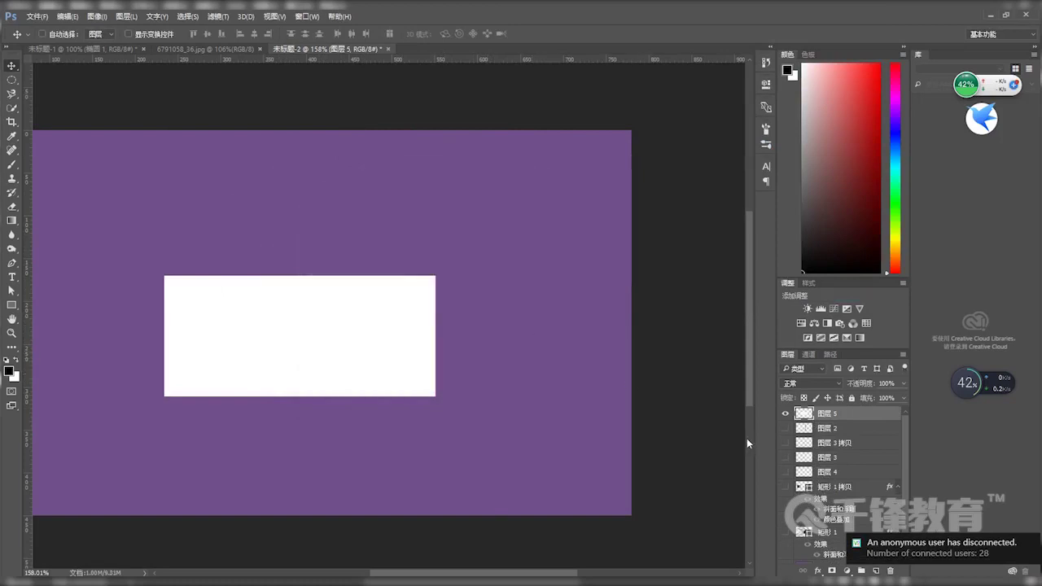